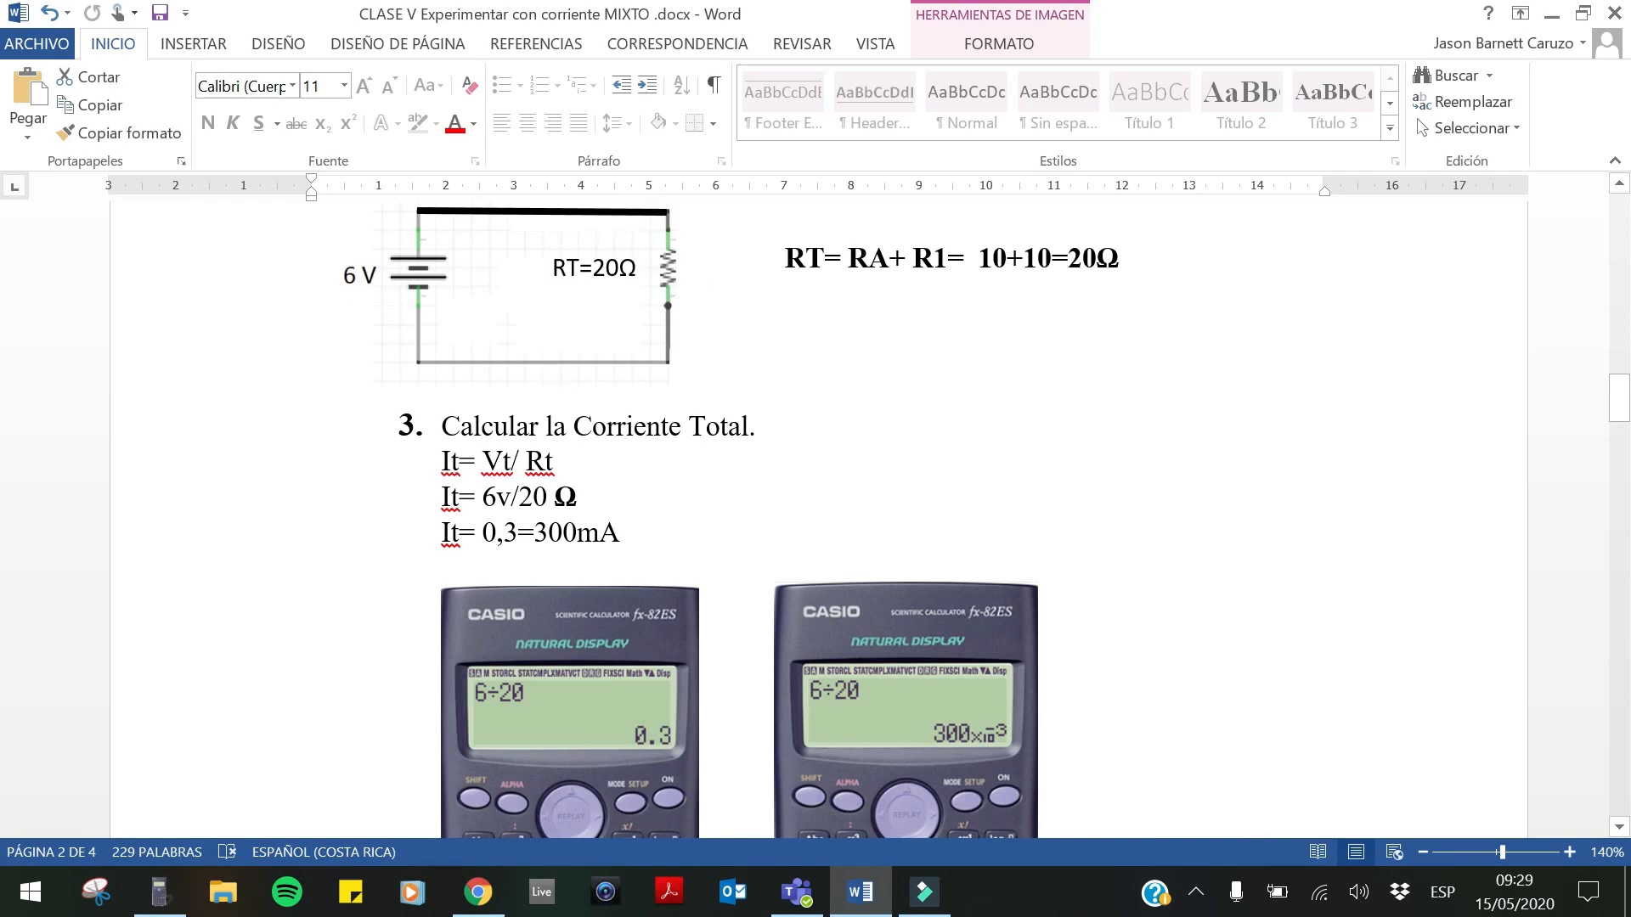
Add the unit A after 0,3 in the total current result, so the line reads It= 0,3A=300mA
scroll(528, 656, "down", 3)
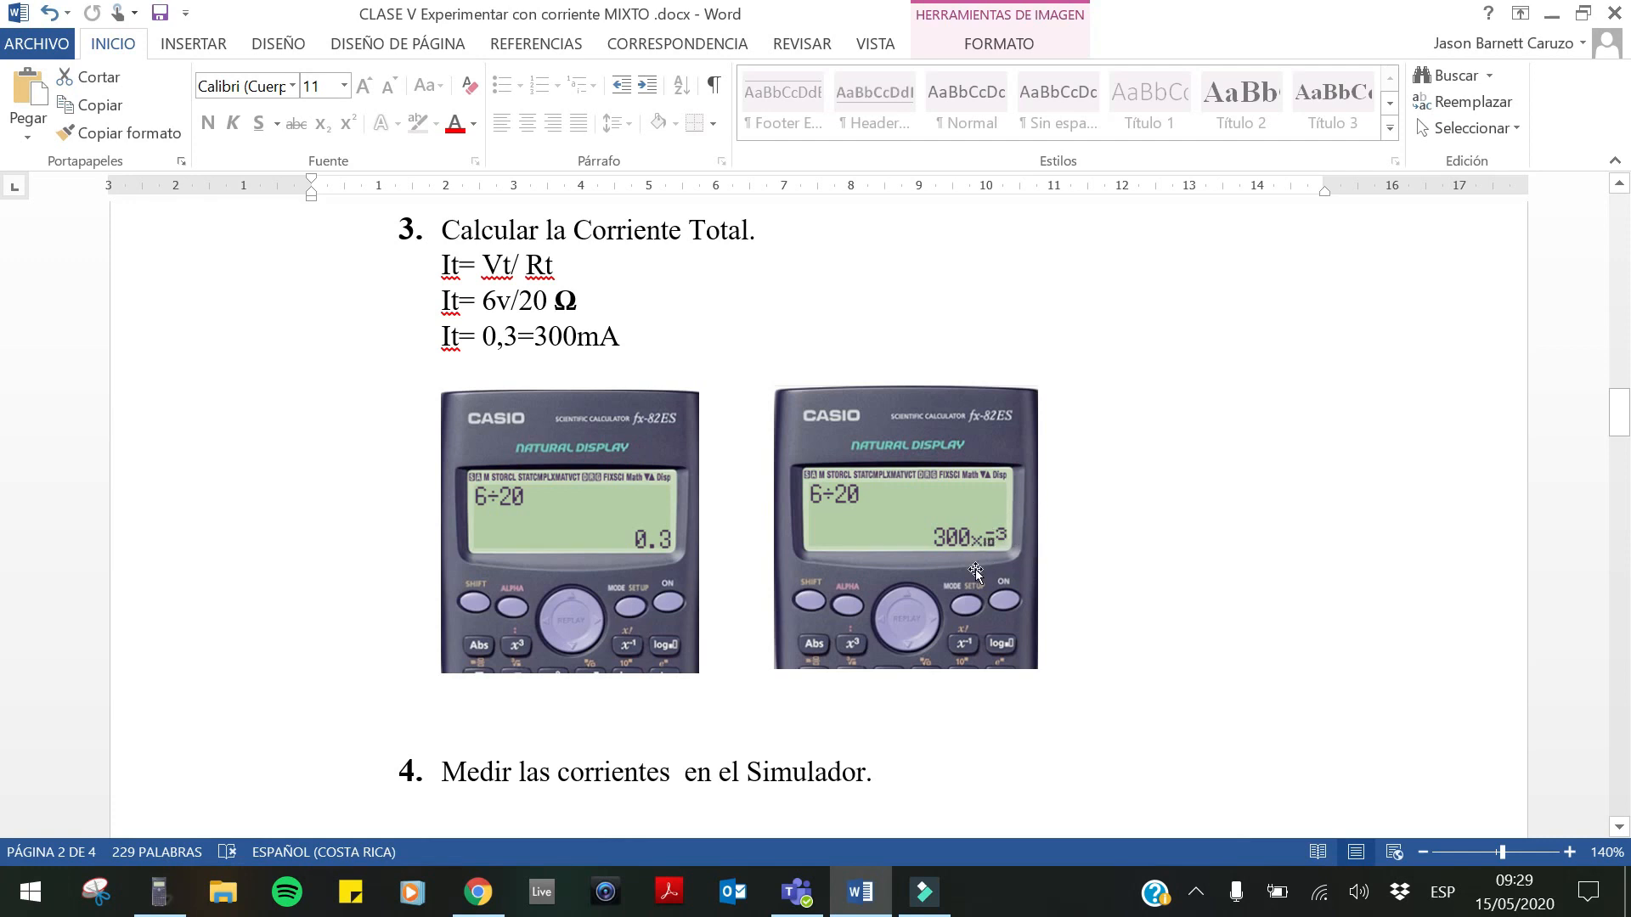
left_click_drag(596, 336, 580, 336)
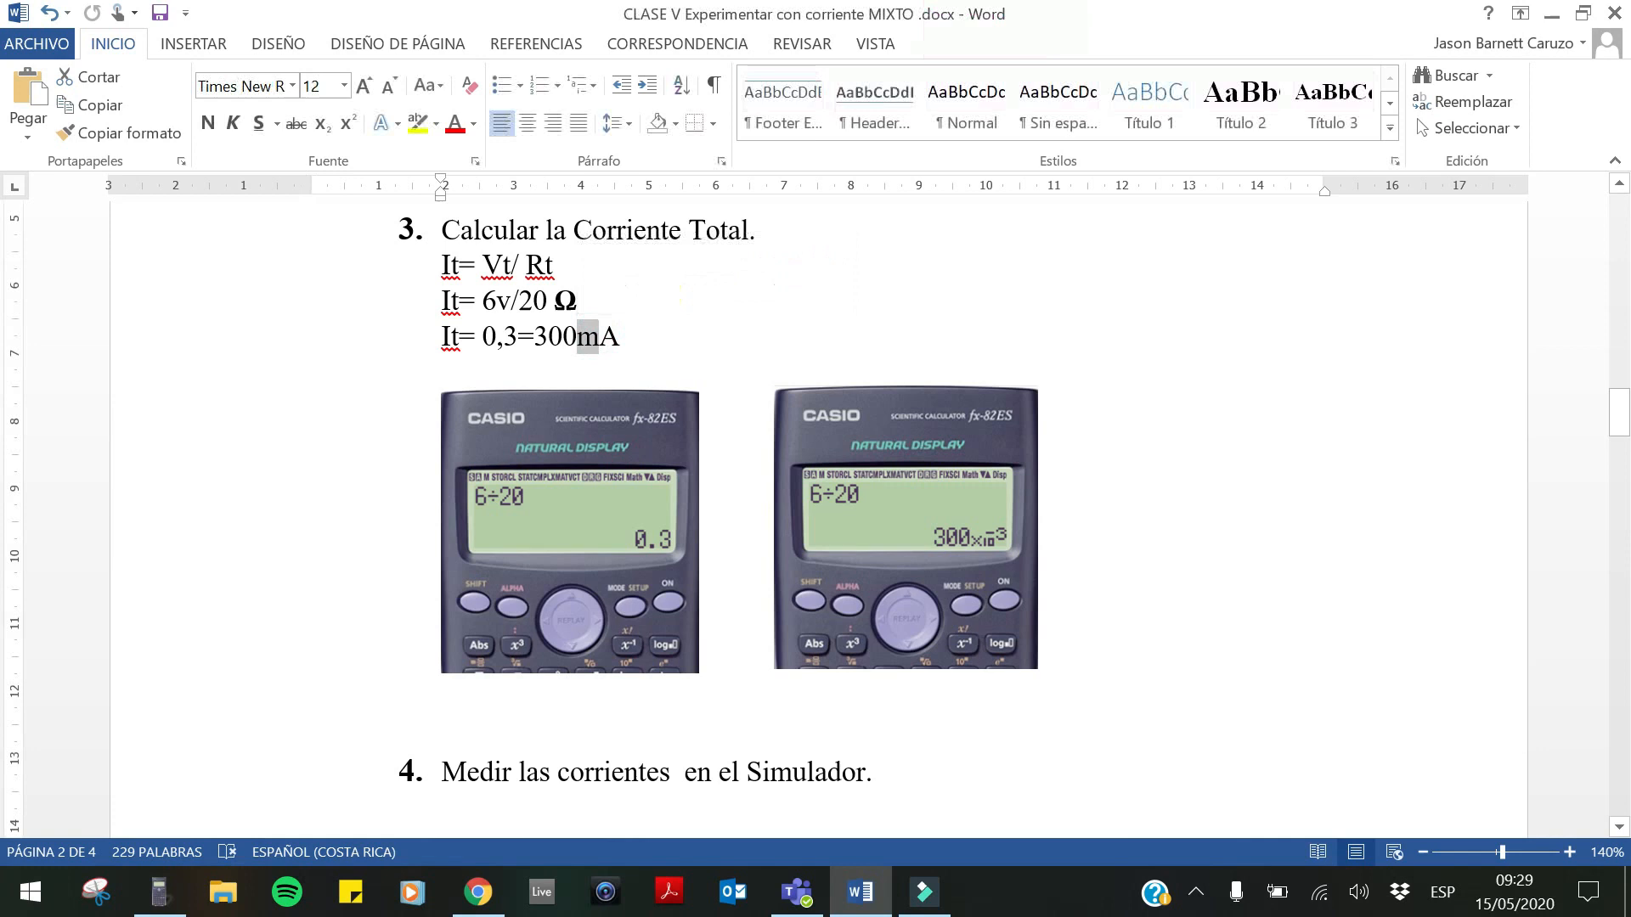
left_click_drag(474, 336, 620, 336)
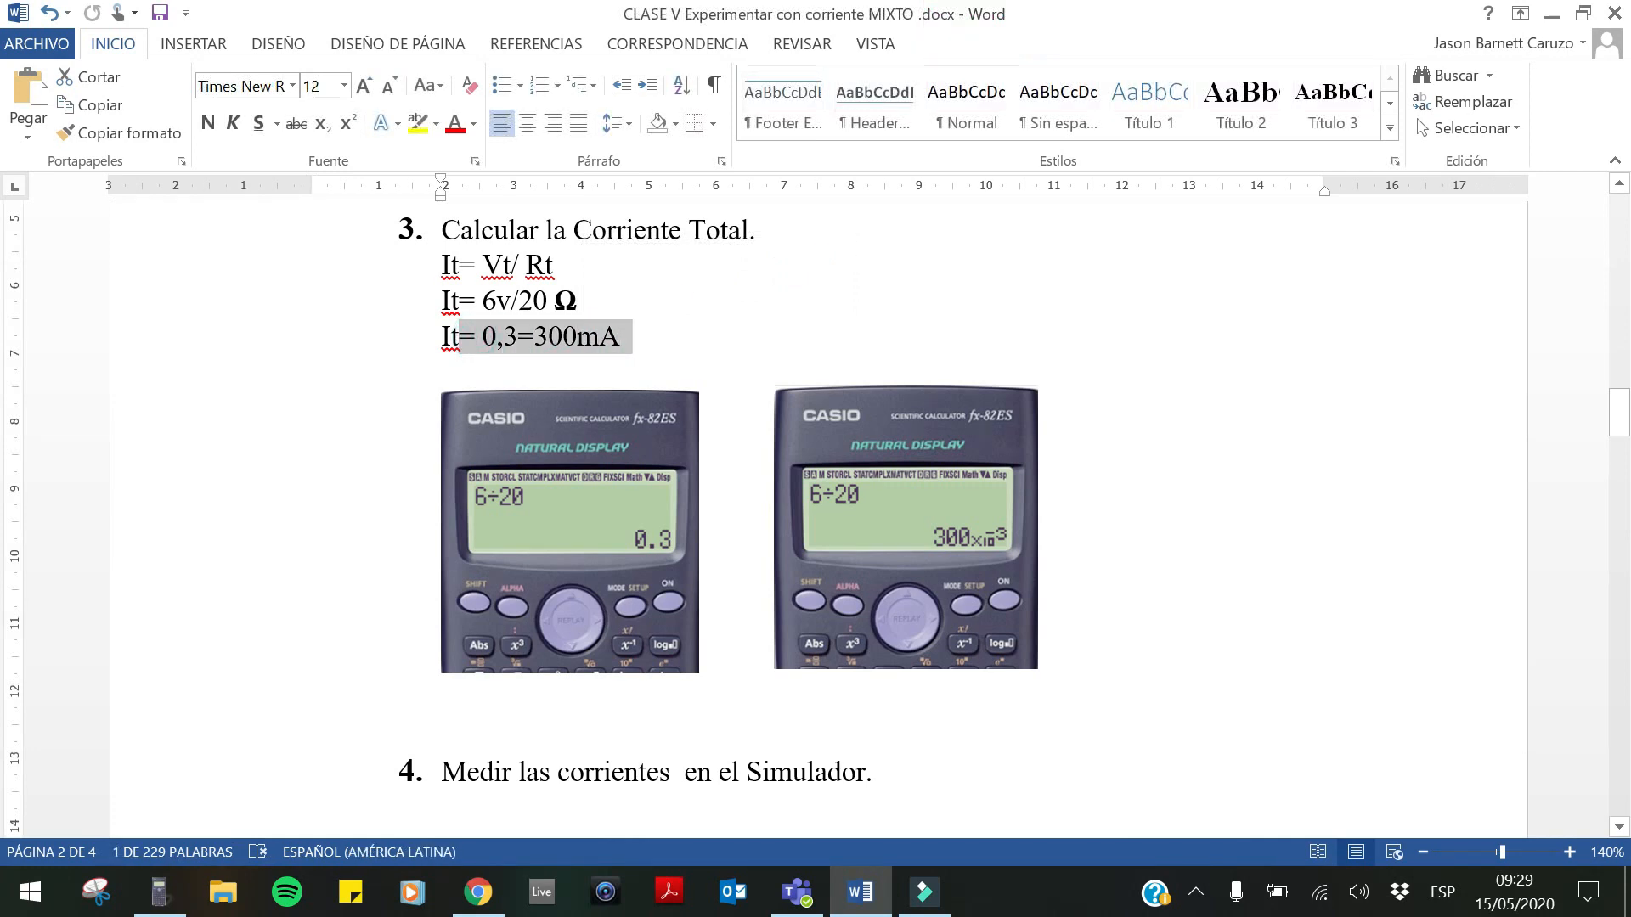
left_click(519, 337)
type("A")
left_click(654, 331)
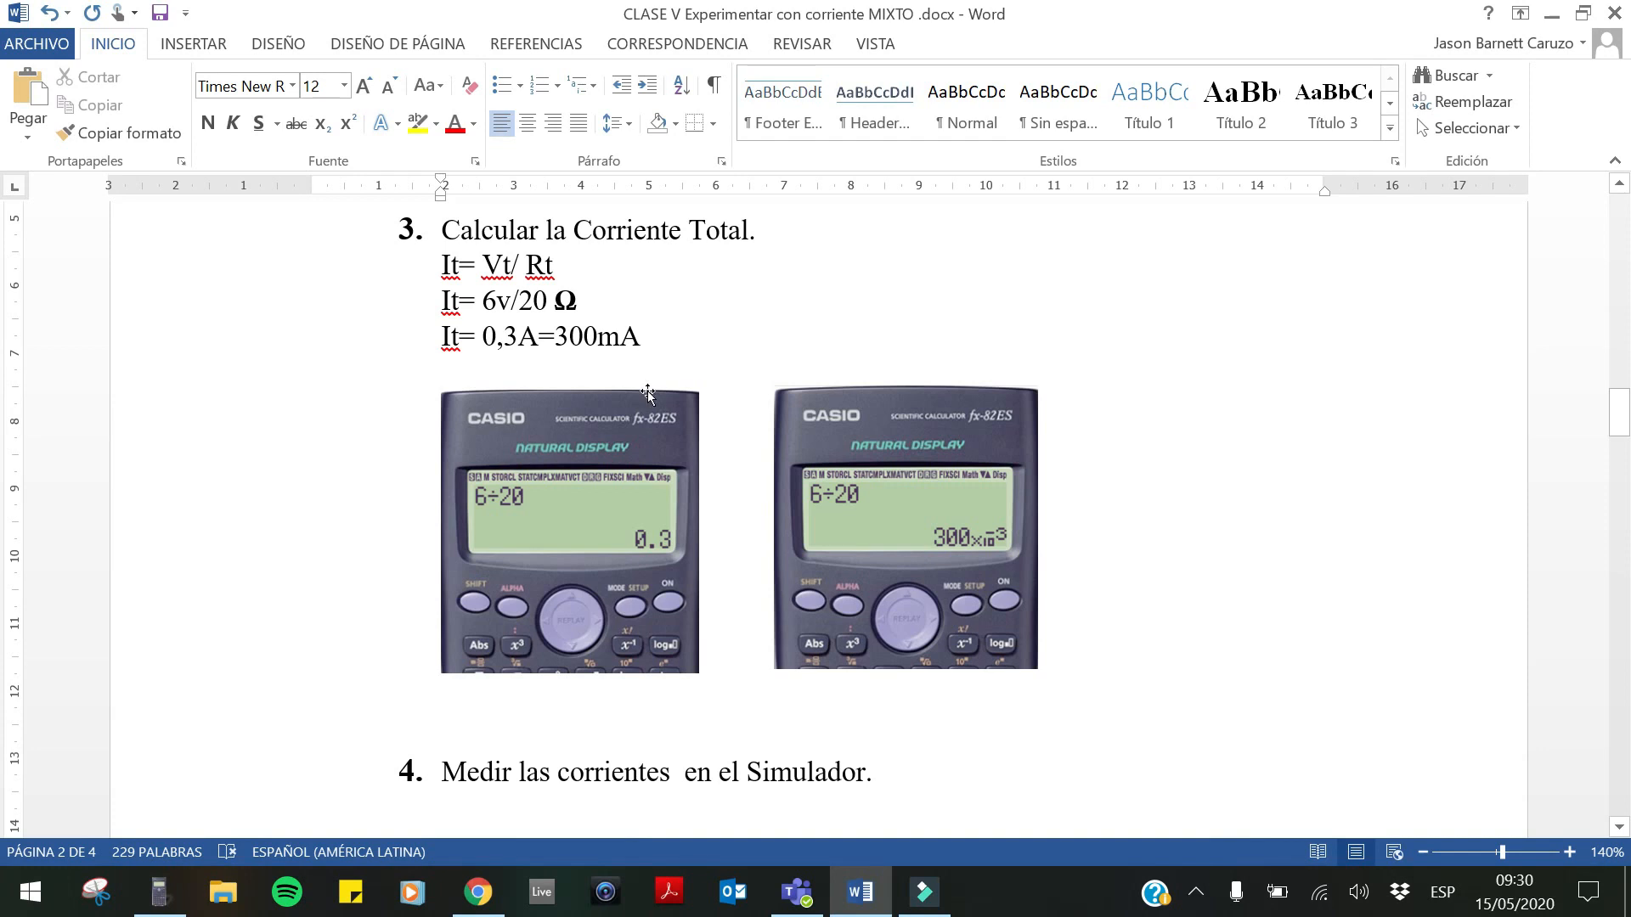
Switch to the Tinkercad circuit and set it side by side with the Word document, with the breadboard and the example schematic in view
scroll(676, 394, "down", 5)
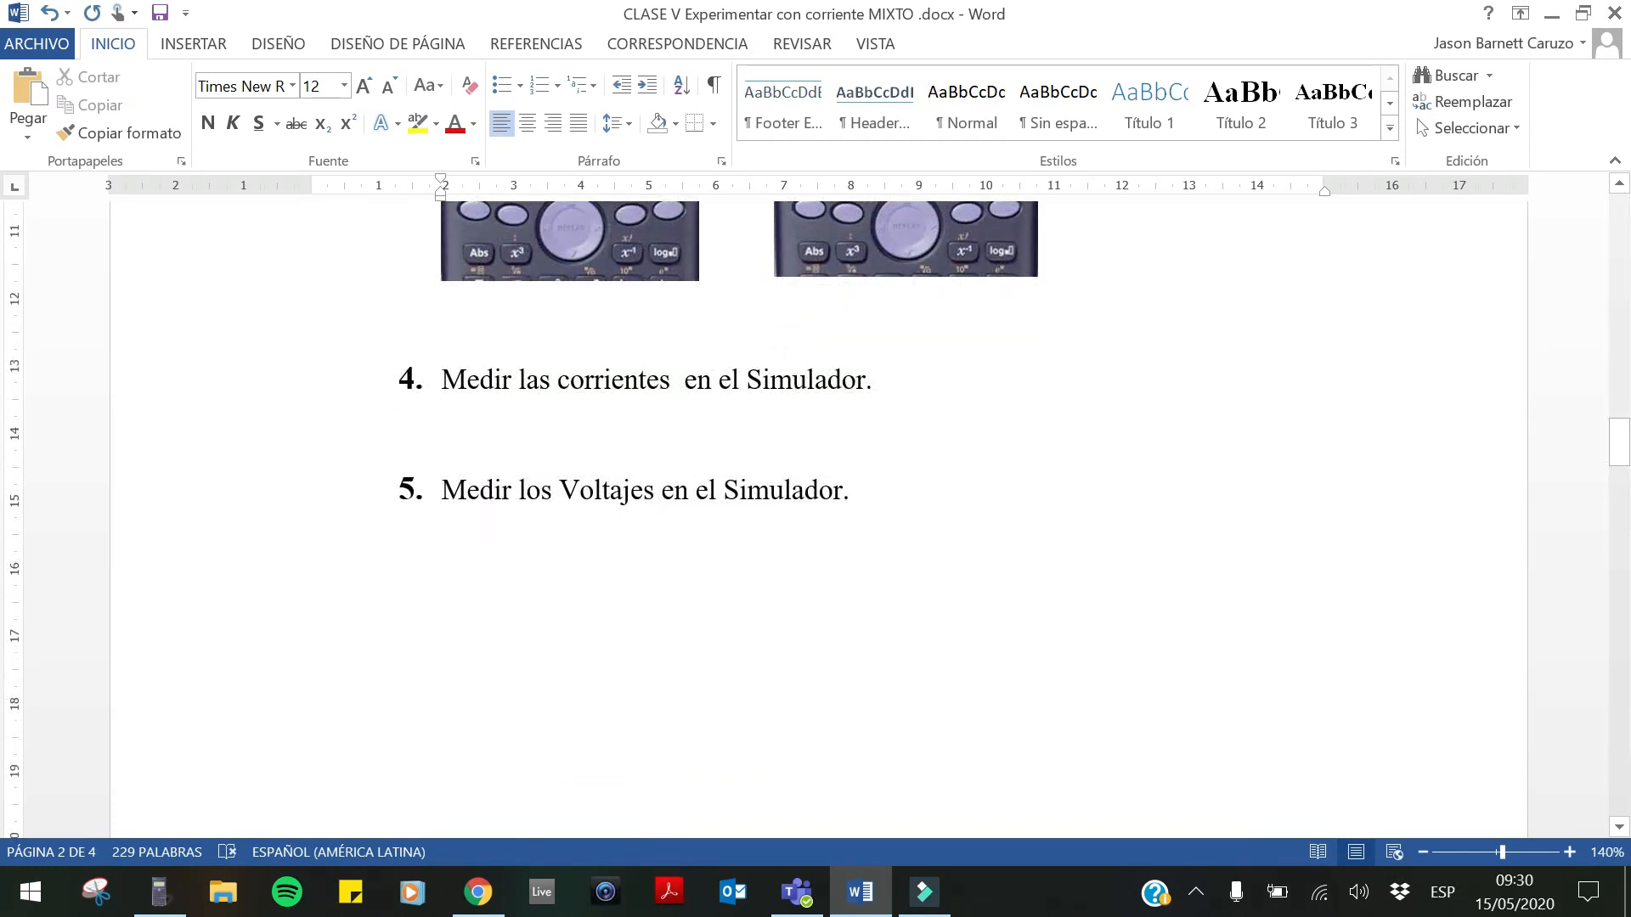
left_click(477, 892)
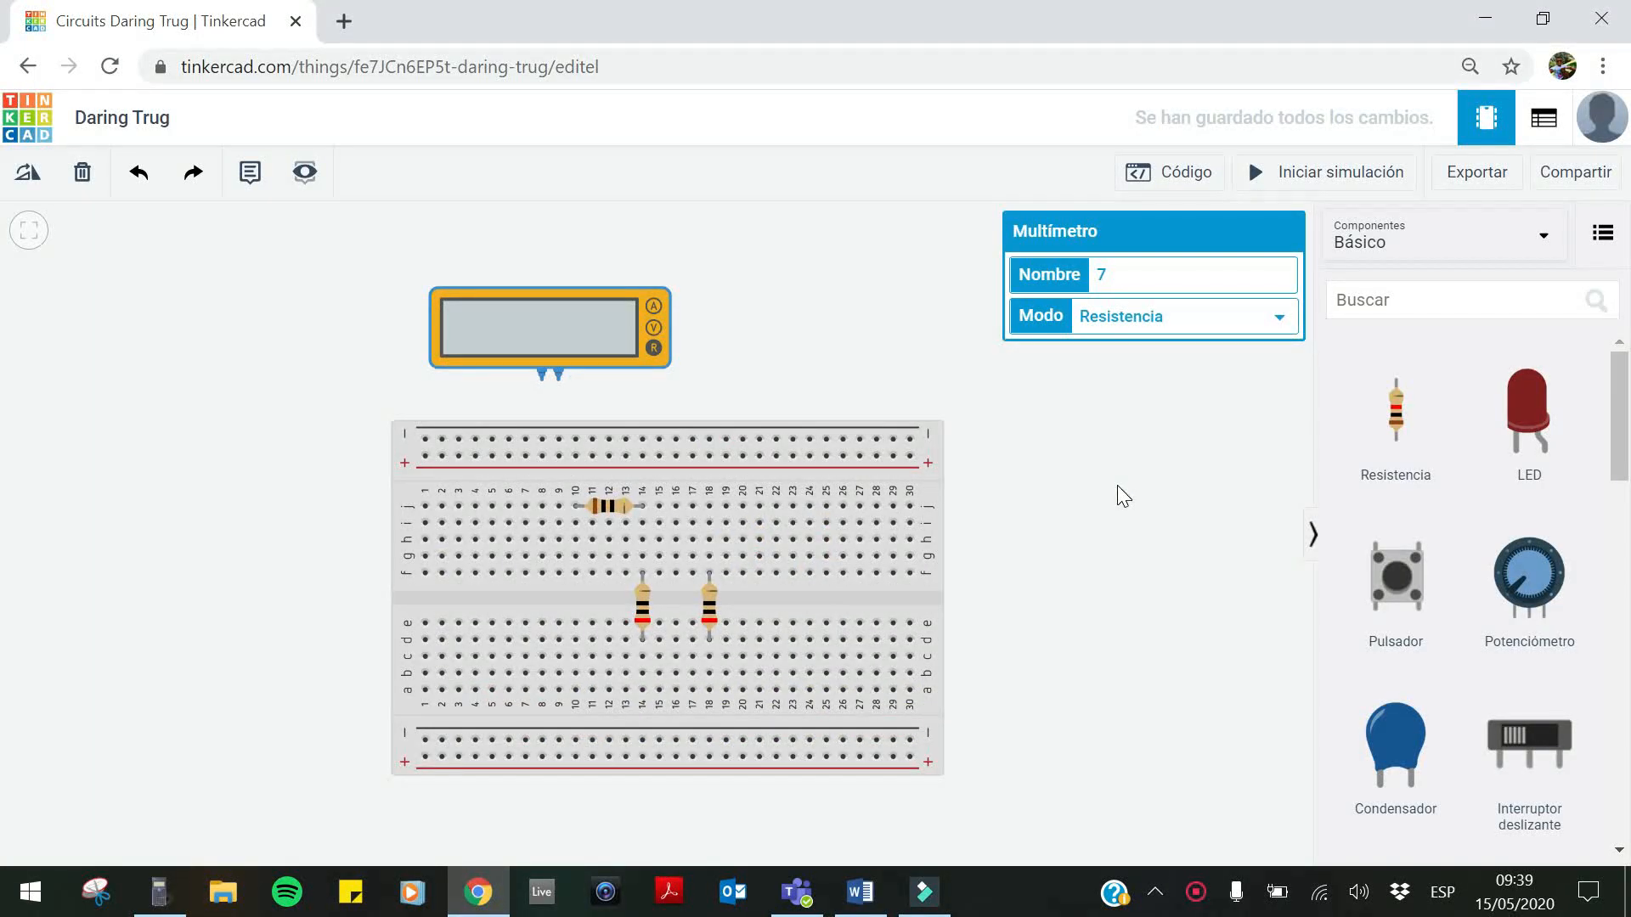
left_click_drag(664, 37, 1627, 34)
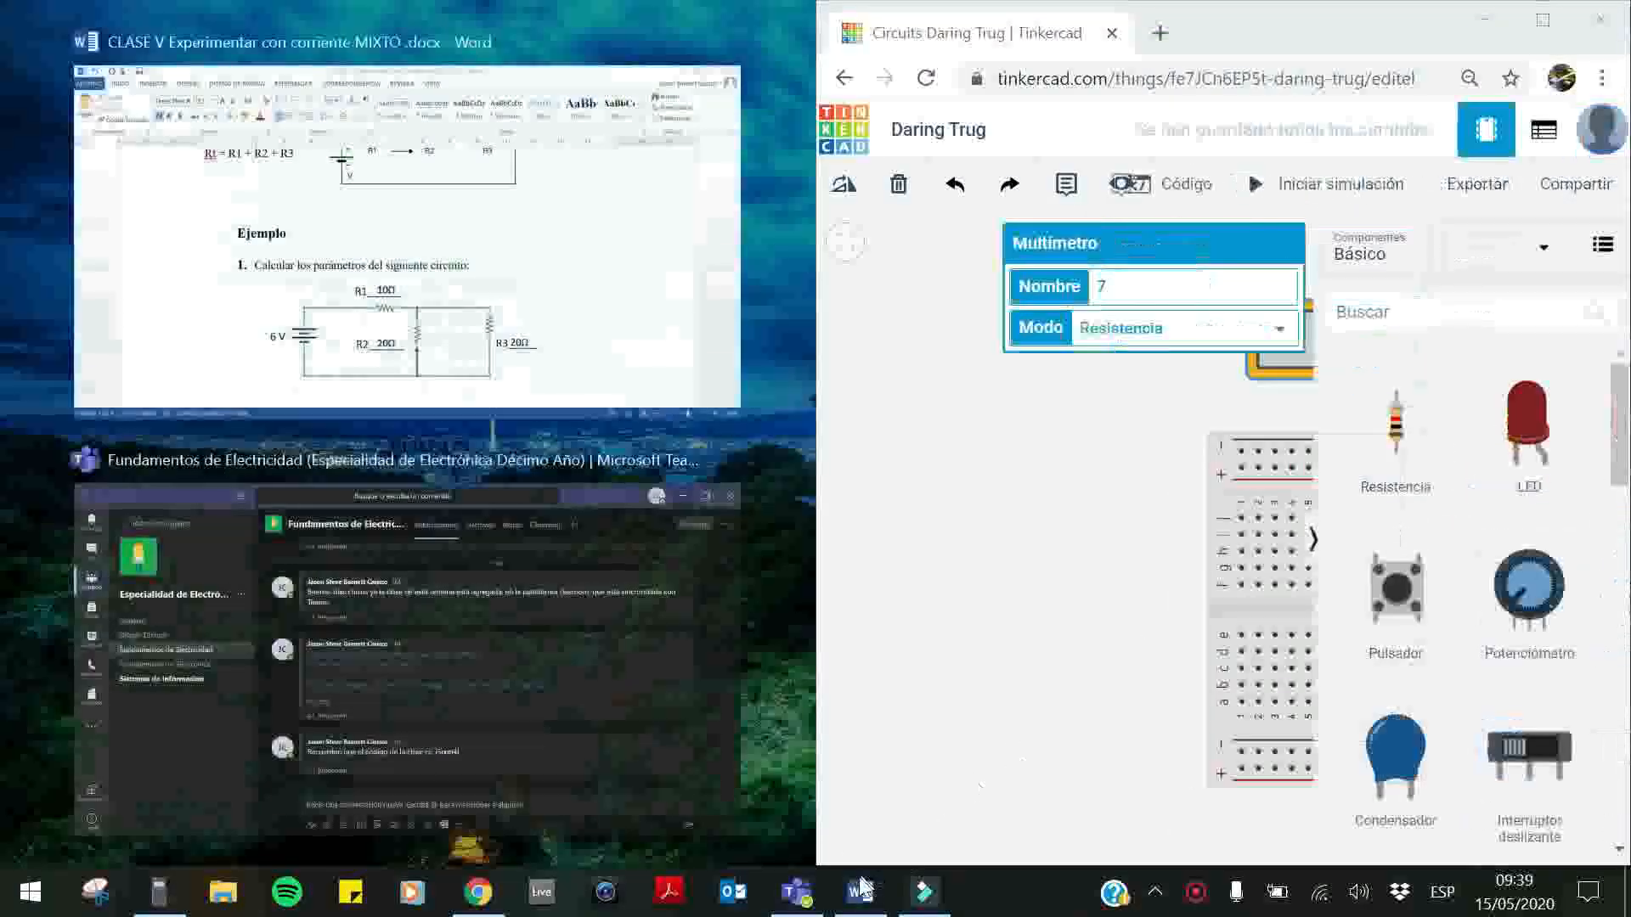
left_click(564, 266)
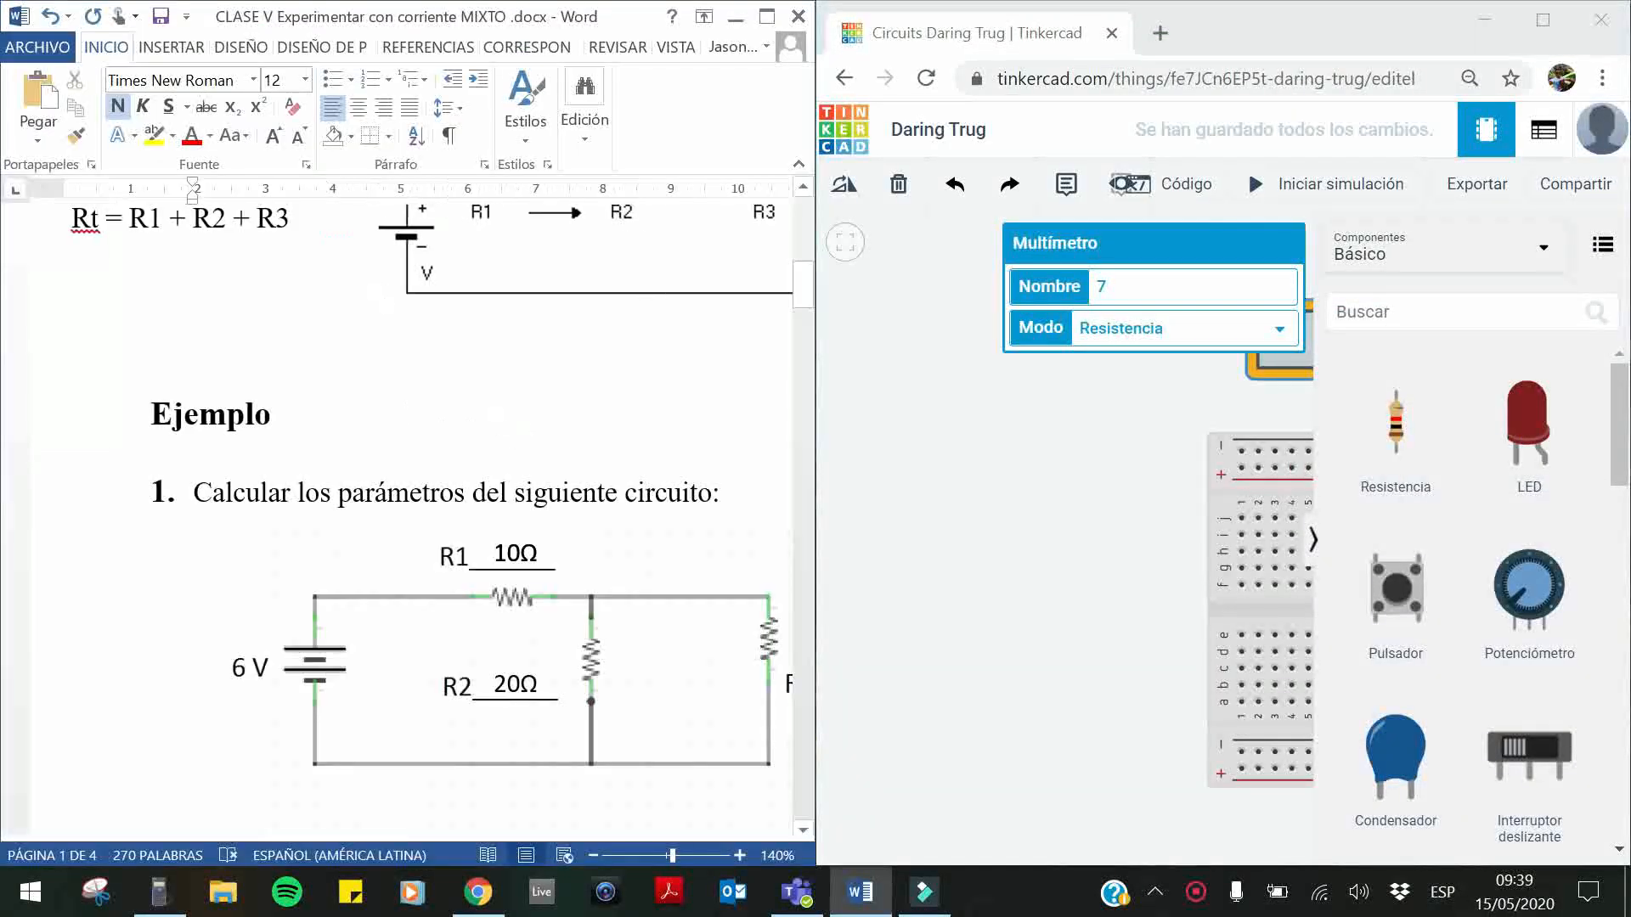
scroll(314, 829, "down", 3)
left_click_drag(313, 829, 405, 831)
left_click(849, 670)
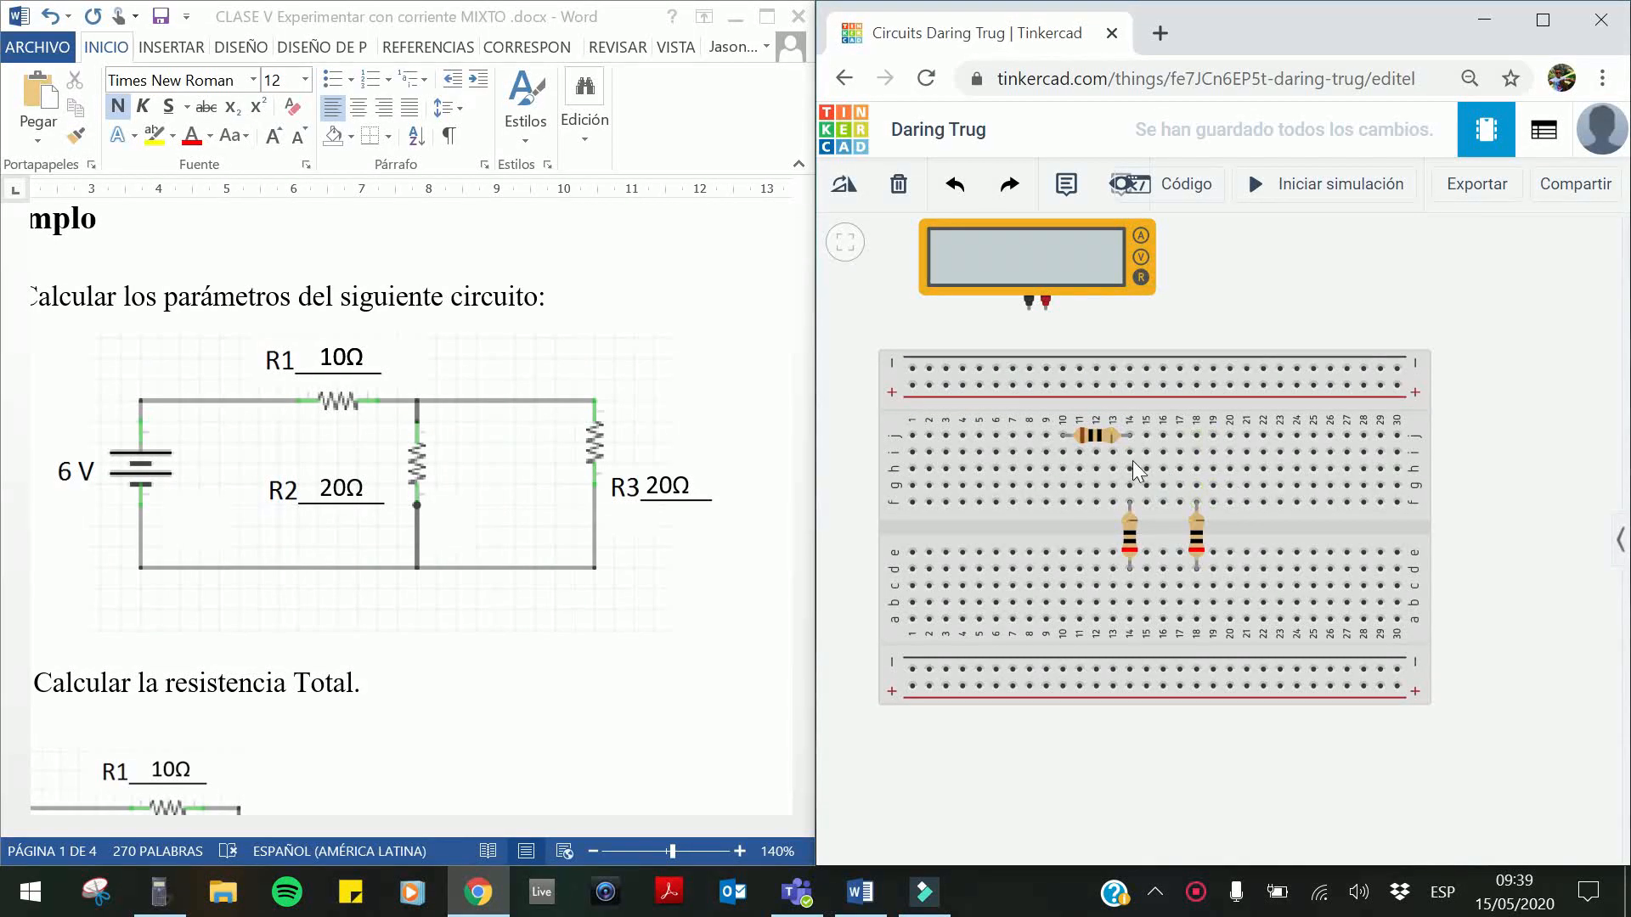
Wire the two vertical resistors in parallel with cables from i14 to i18 and from b14 to b18
left_click(1131, 452)
left_click(1195, 452)
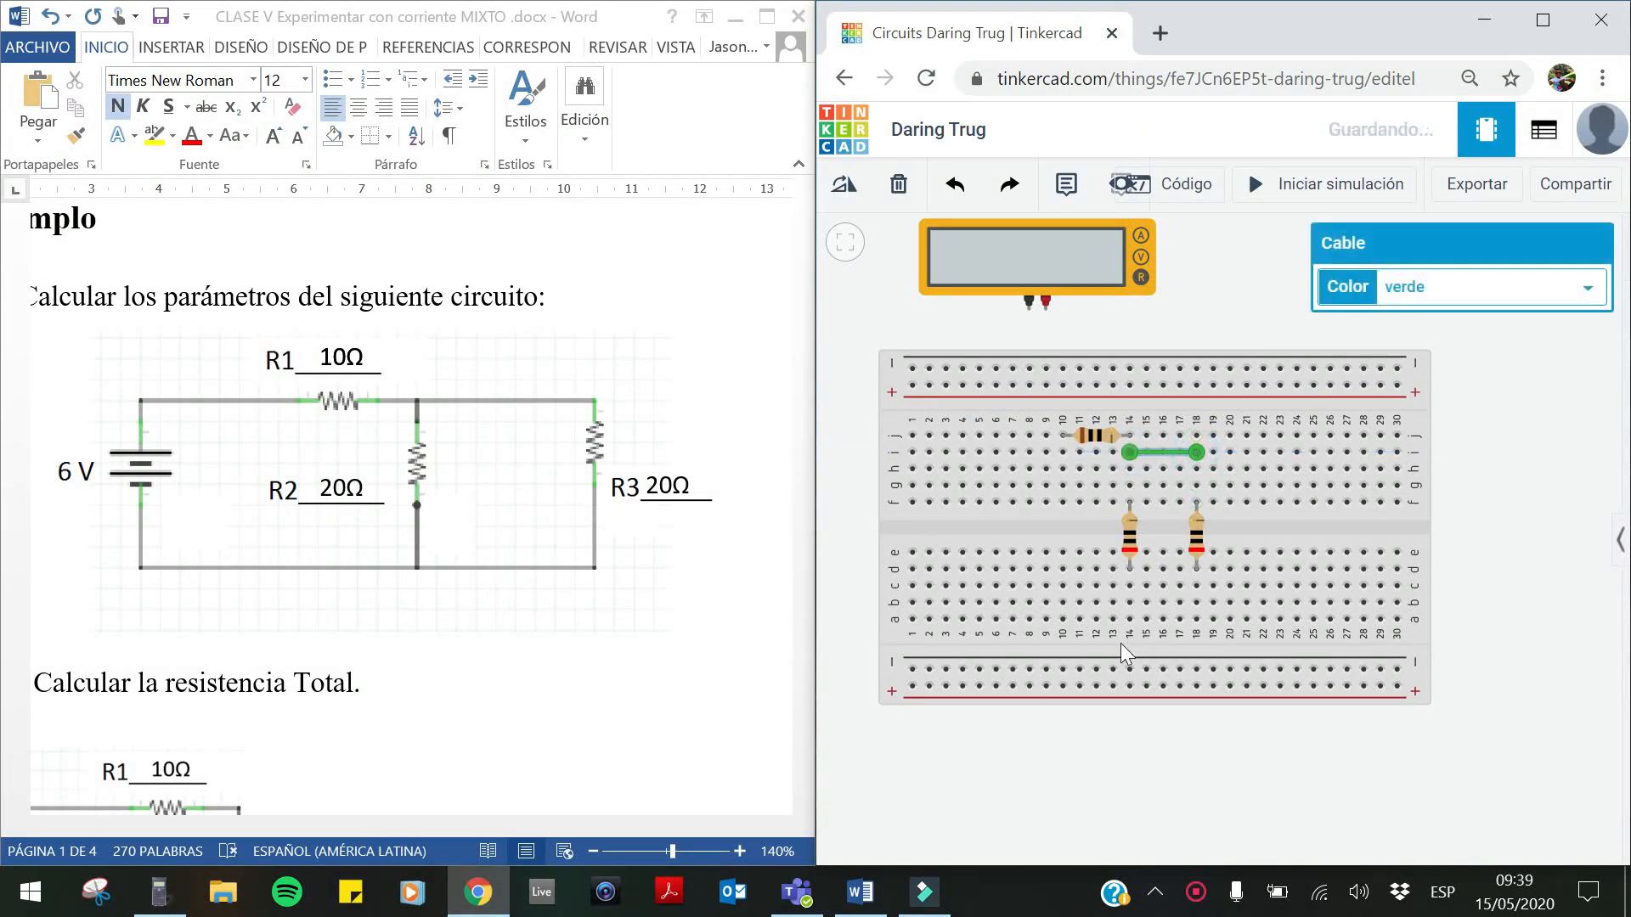
left_click(1129, 603)
left_click(1196, 603)
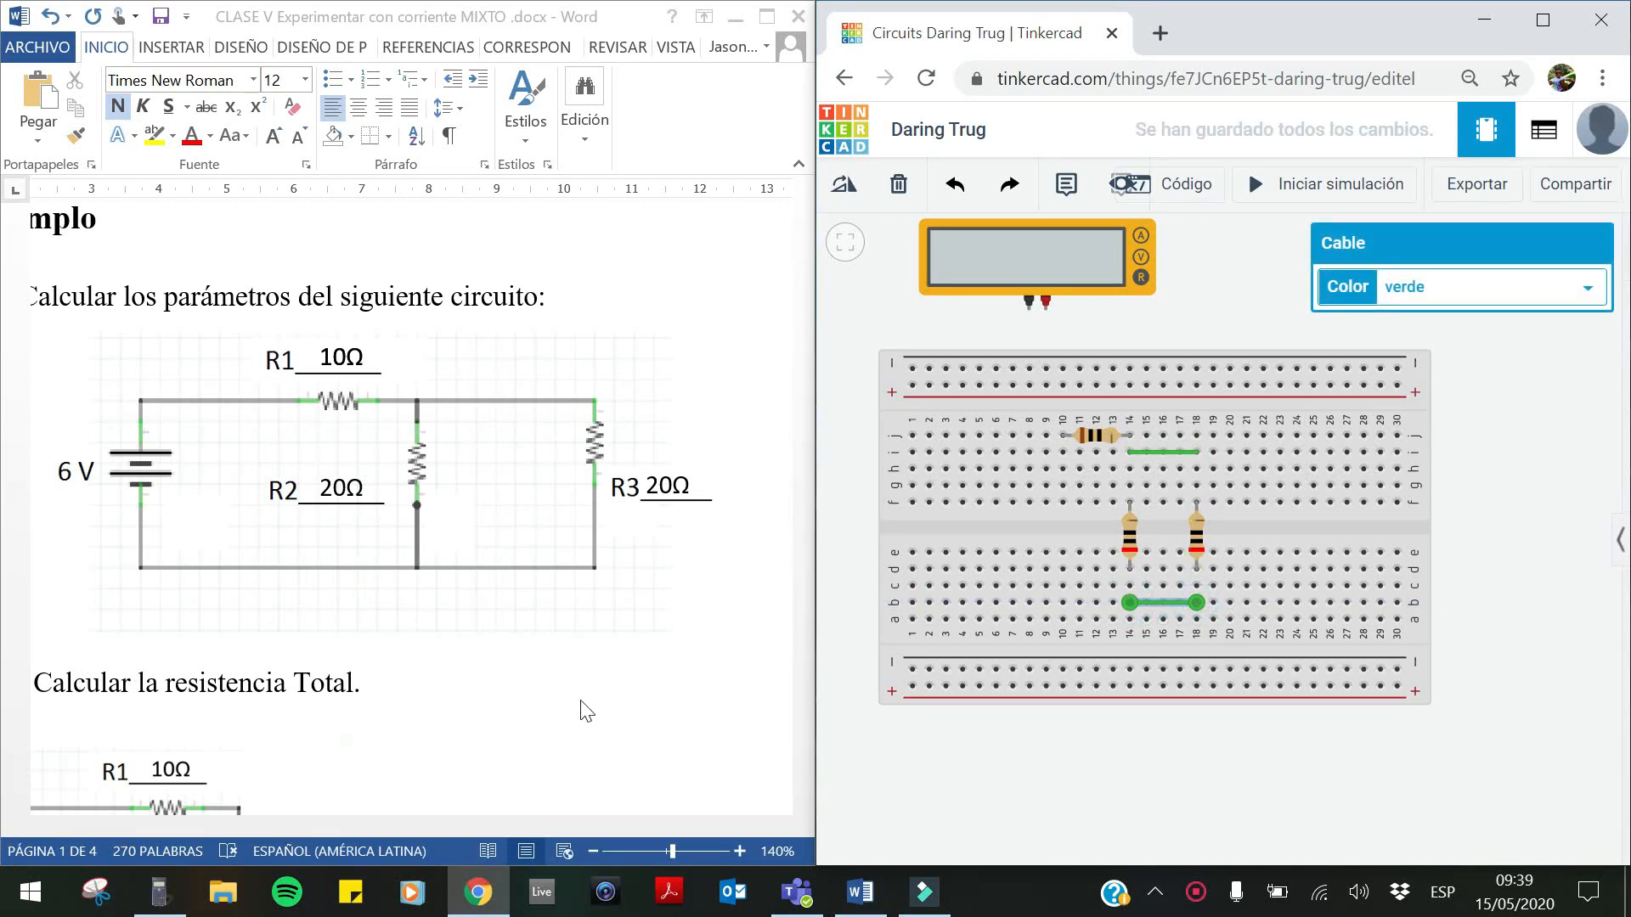
Move the multimeter above the breadboard's near corner and connect its red terminal to hole h10
left_click_drag(1078, 779, 1130, 783)
left_click_drag(1130, 297, 954, 283)
left_click(1209, 316)
left_click(1028, 335)
left_click(982, 329)
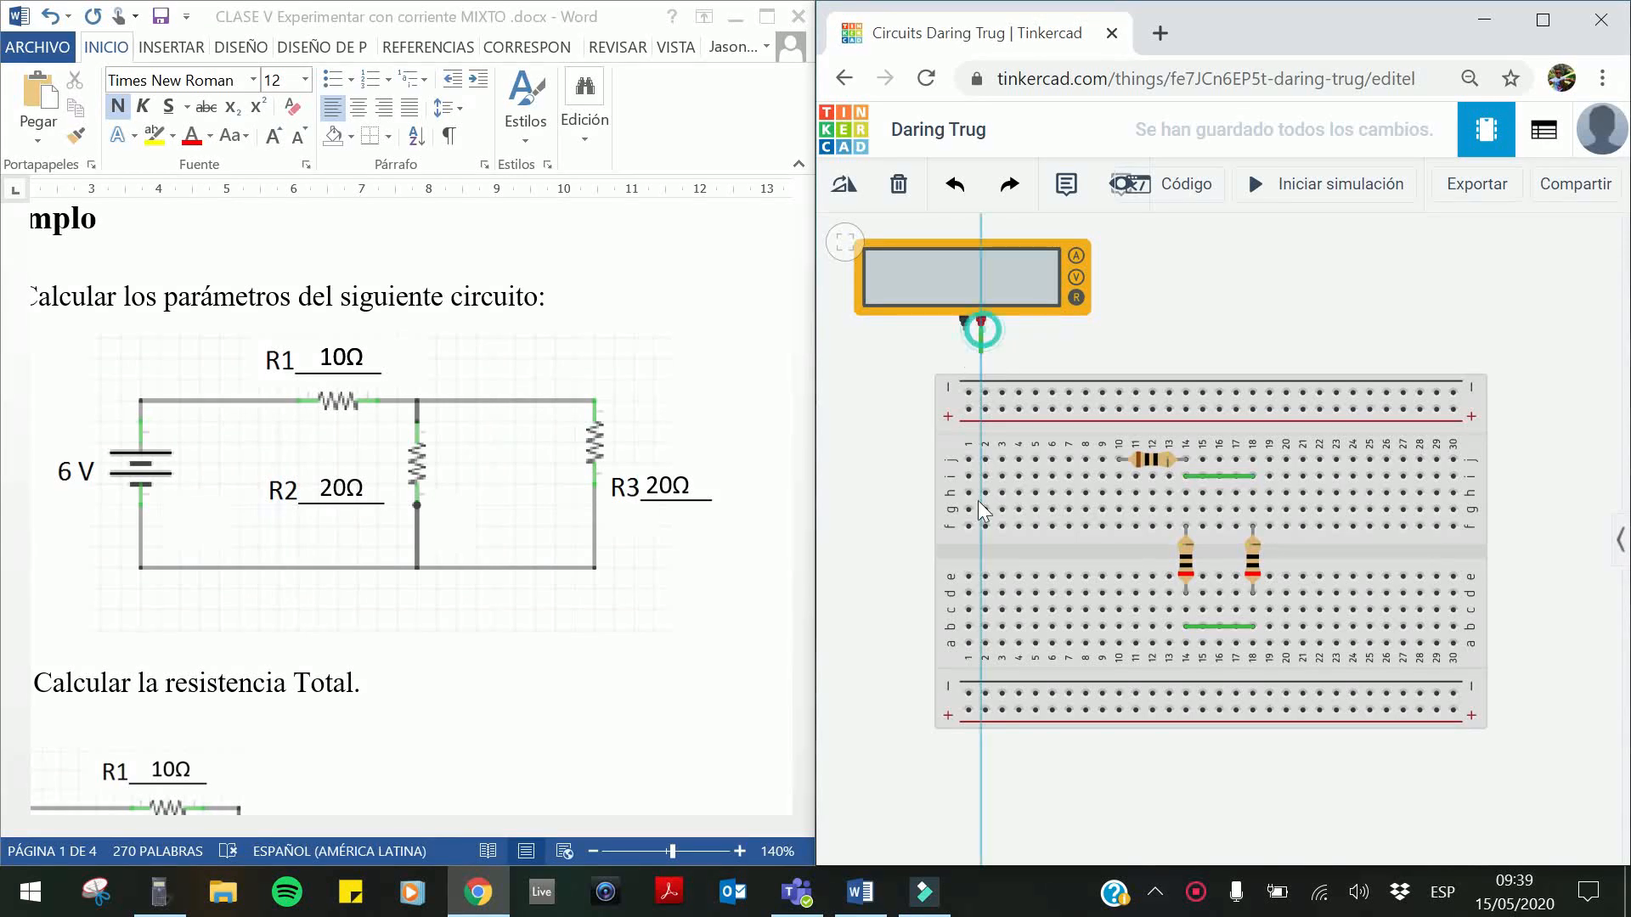
left_click(1117, 495)
Connect the multimeter's black terminal to c14 with a cable bent around the resistors, and start the simulation
left_click(964, 322)
left_click(1186, 609)
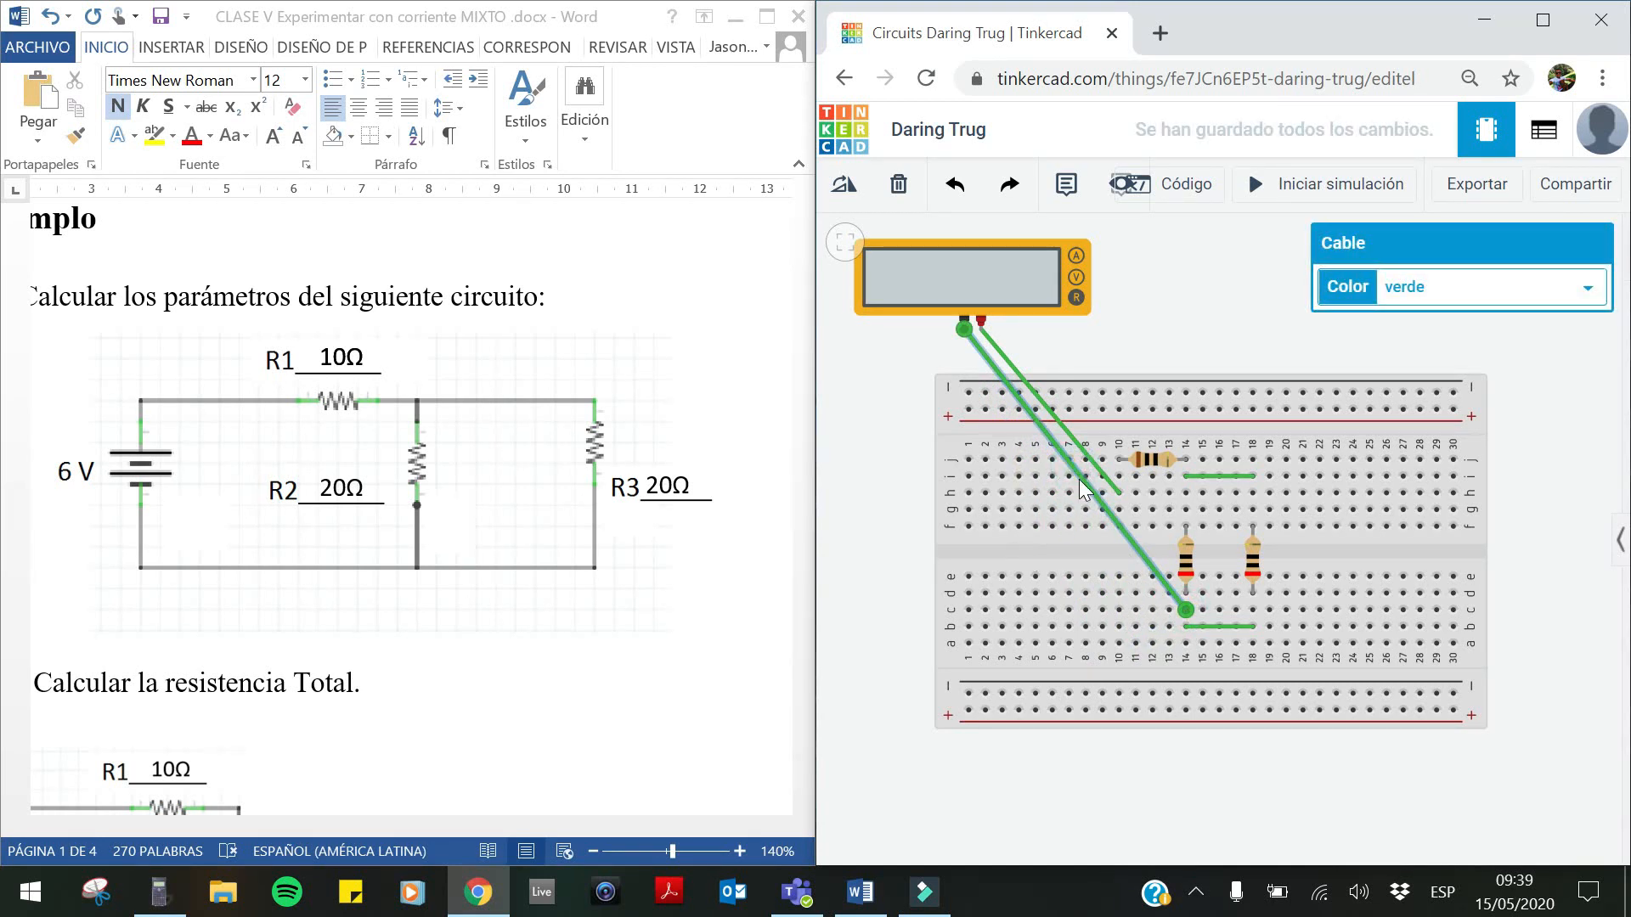
left_click_drag(1080, 483, 971, 609)
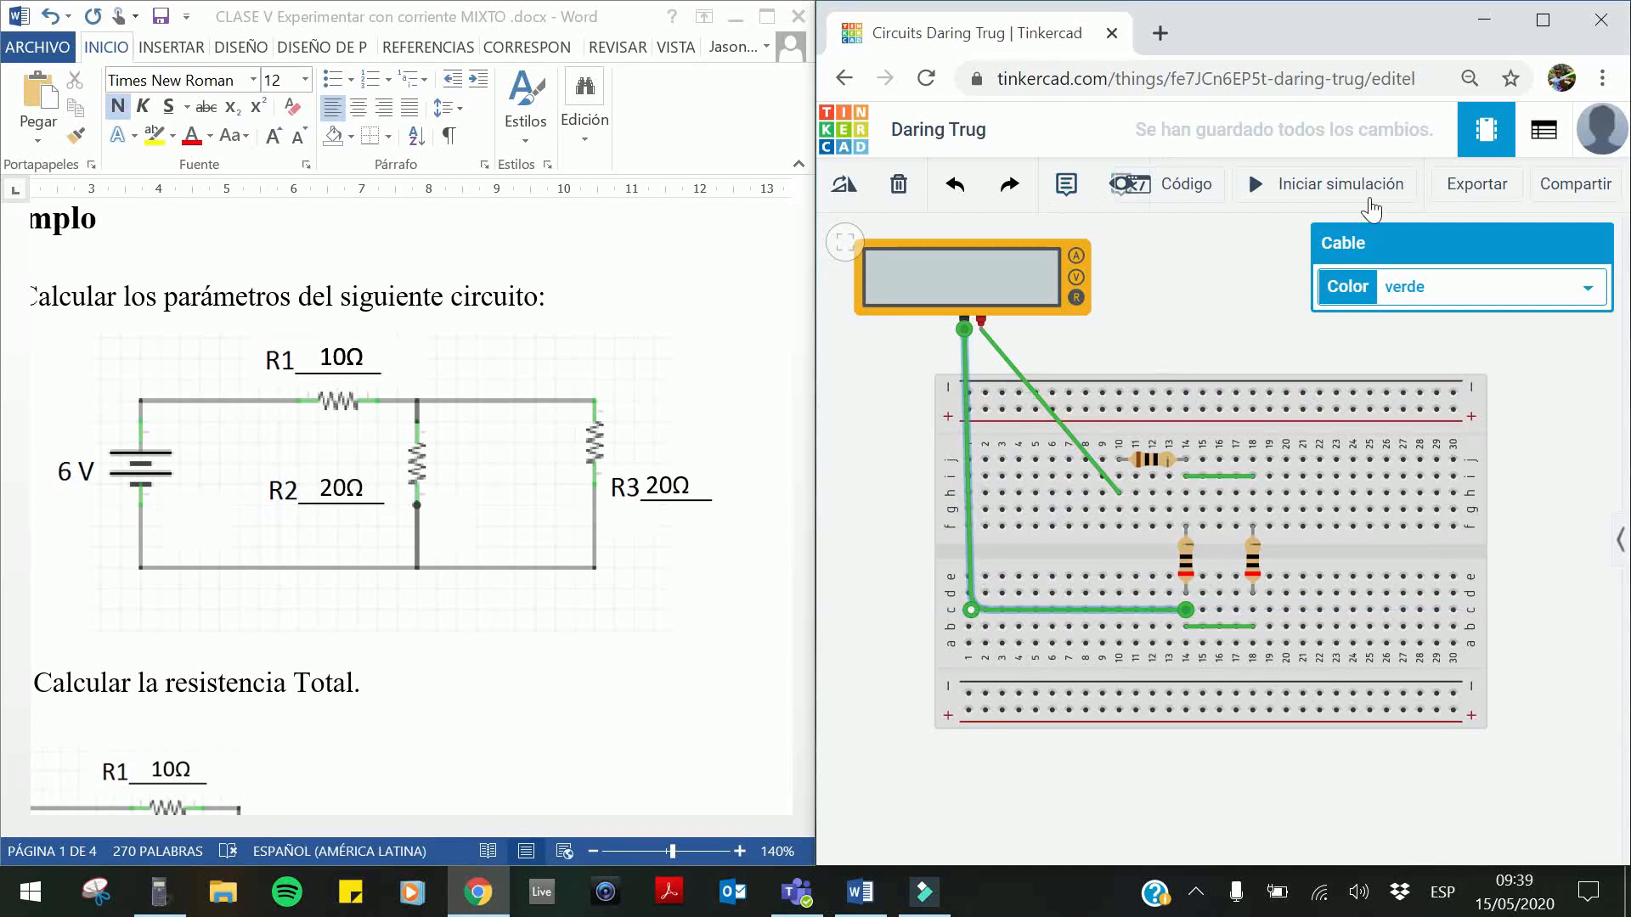
left_click(1319, 190)
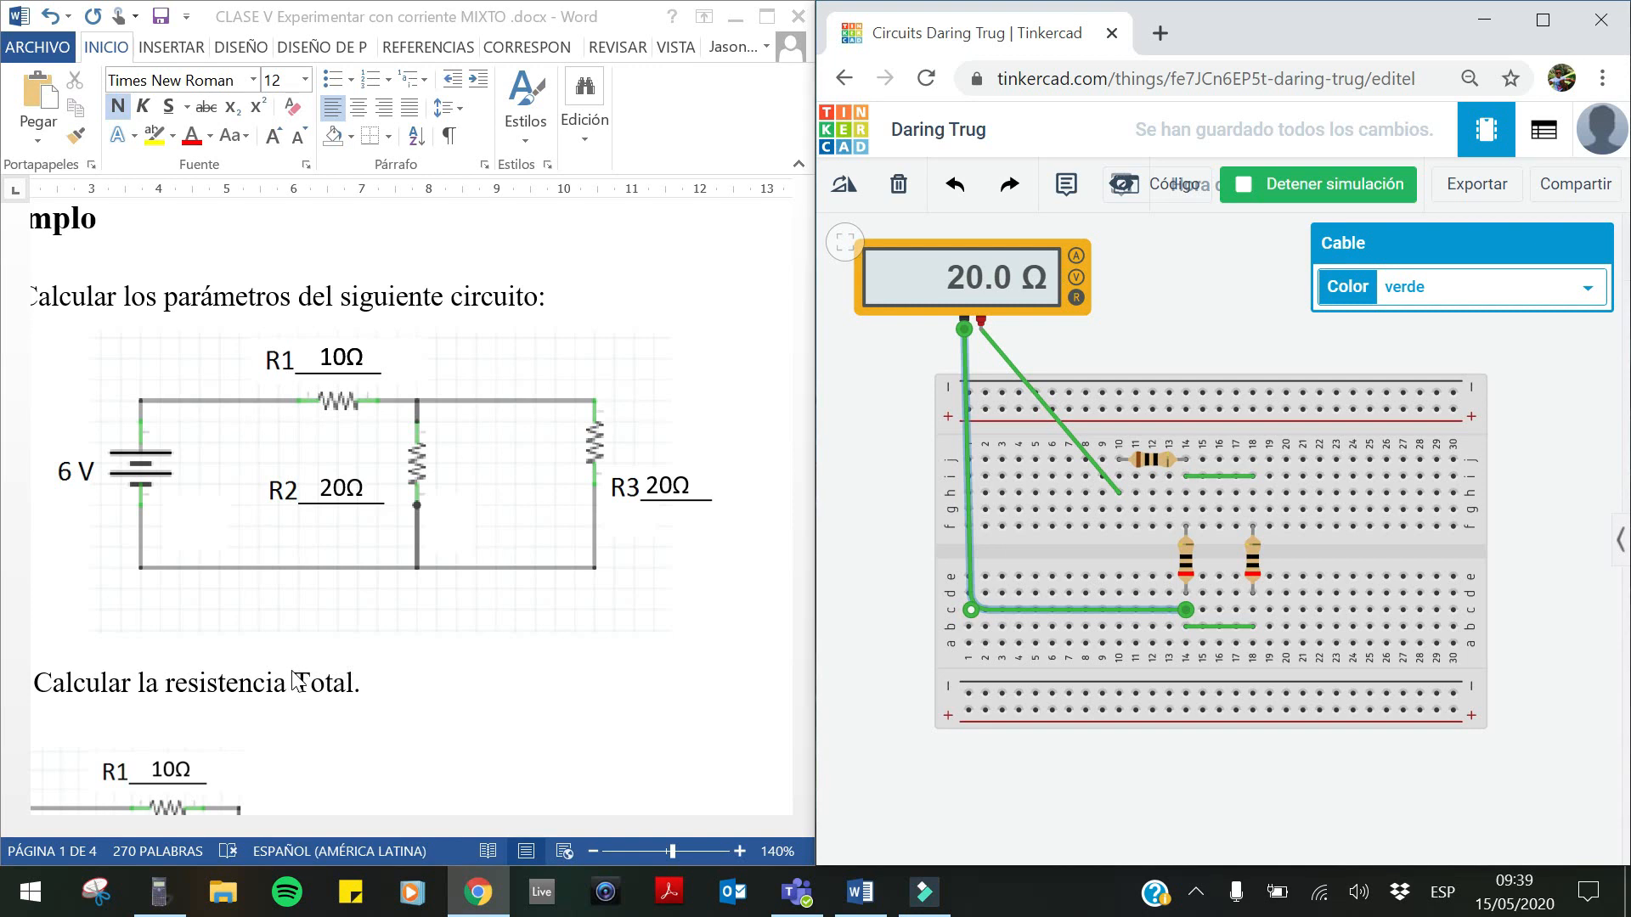
Shrink the circuit screenshot in the document's total resistance section to about 9.8 cm wide and maximize the document window
scroll(433, 741, "down", 5)
left_click(456, 745)
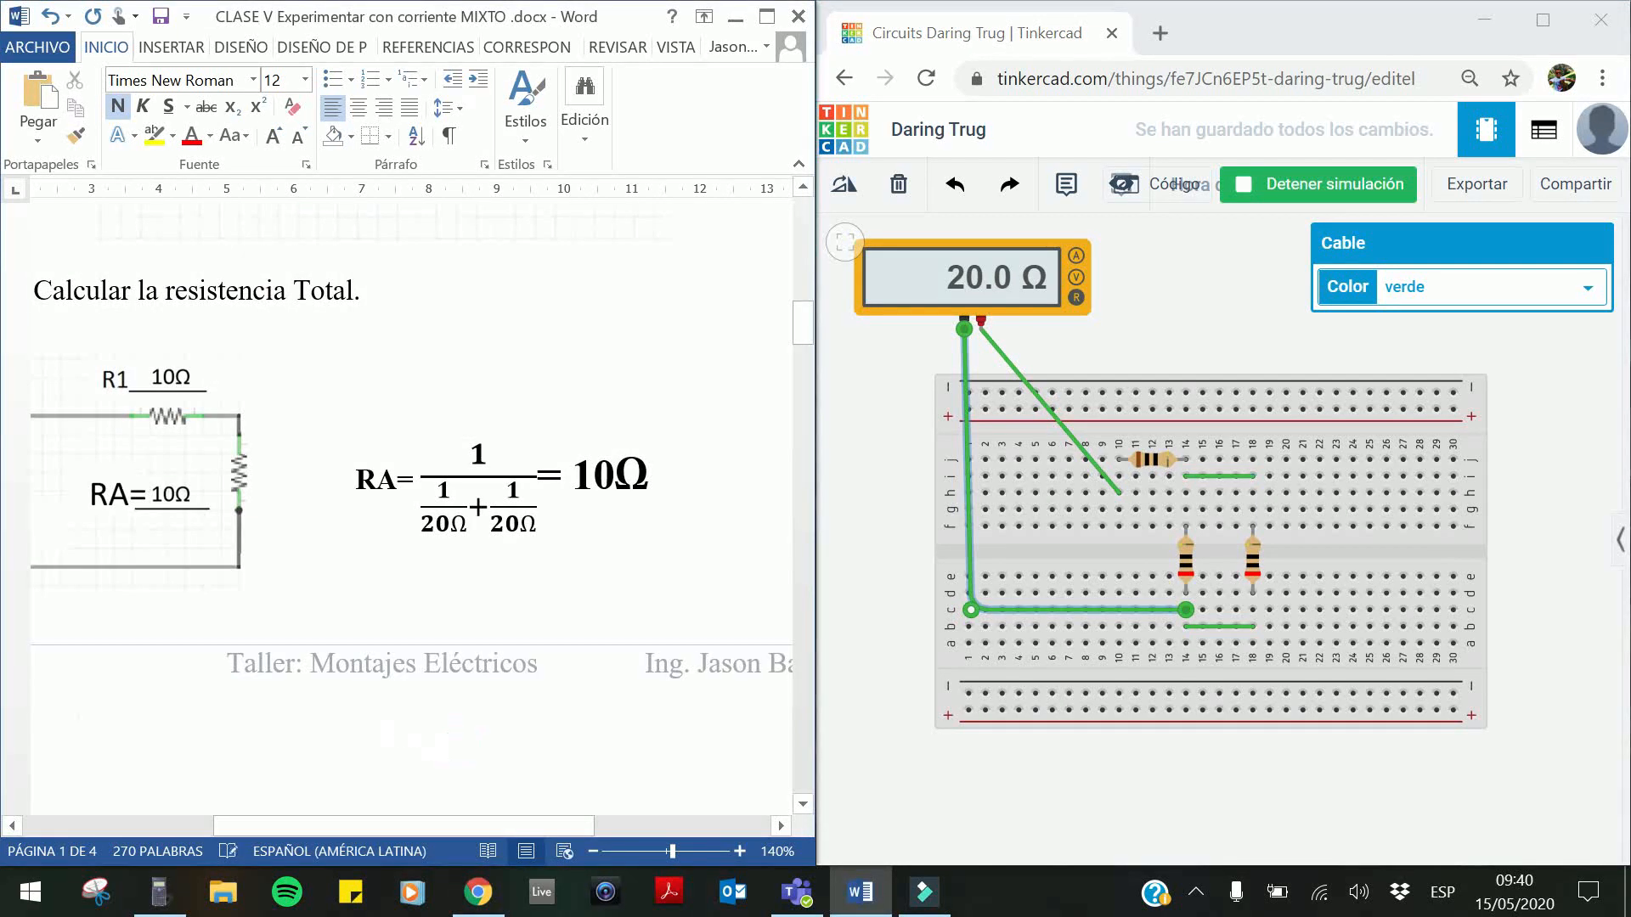
scroll(456, 745, "down", 4)
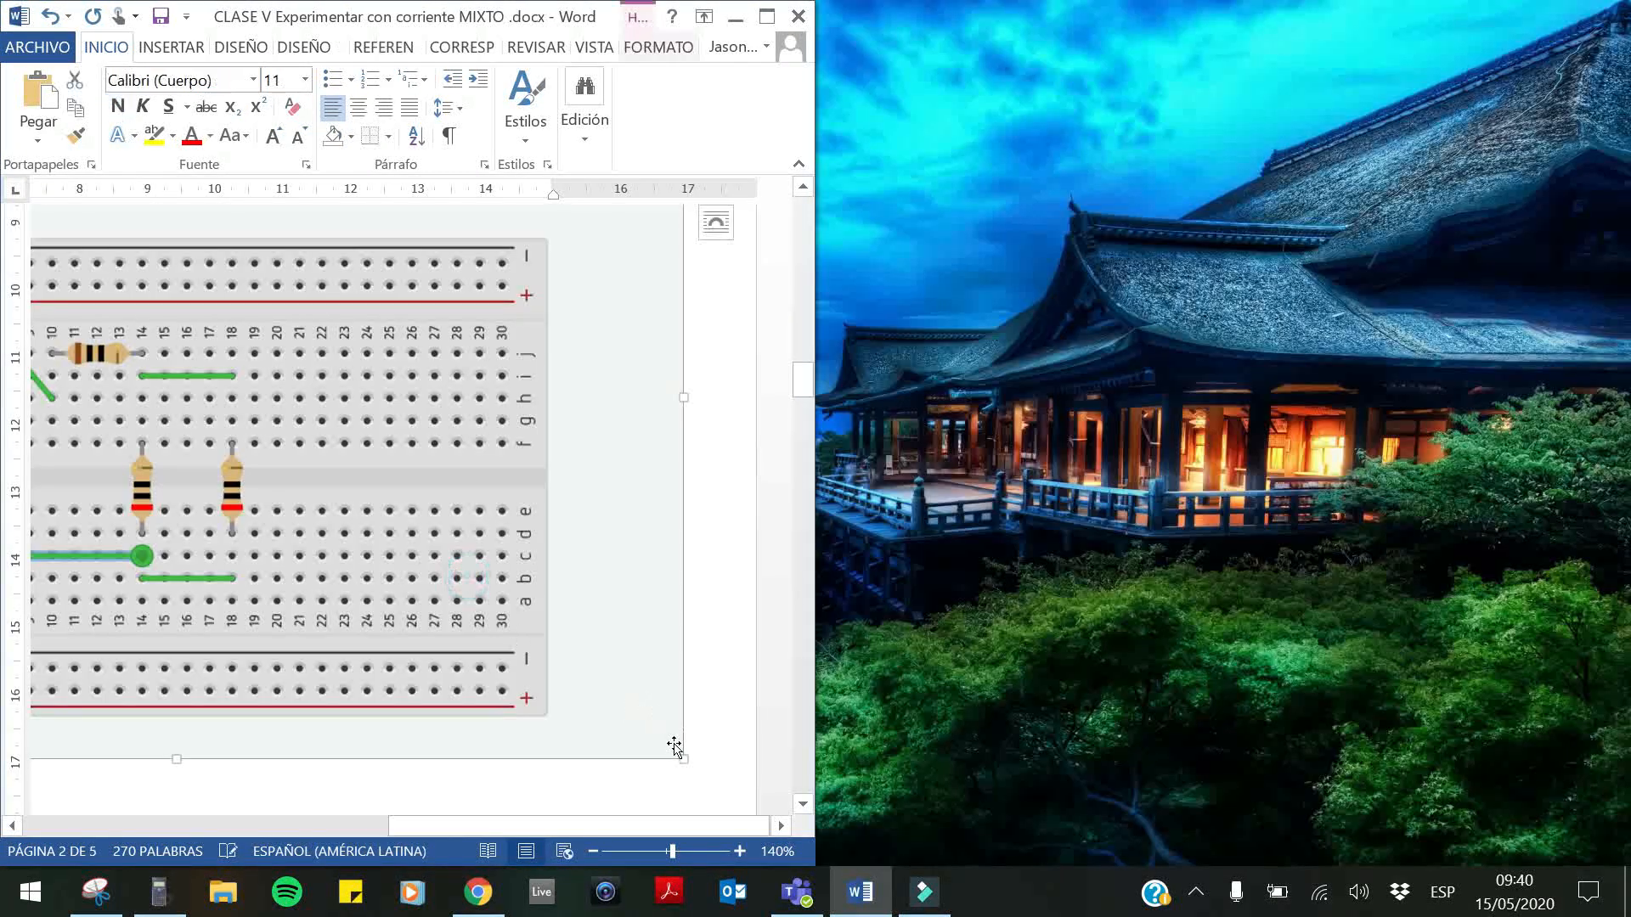
left_click_drag(684, 763, 190, 503)
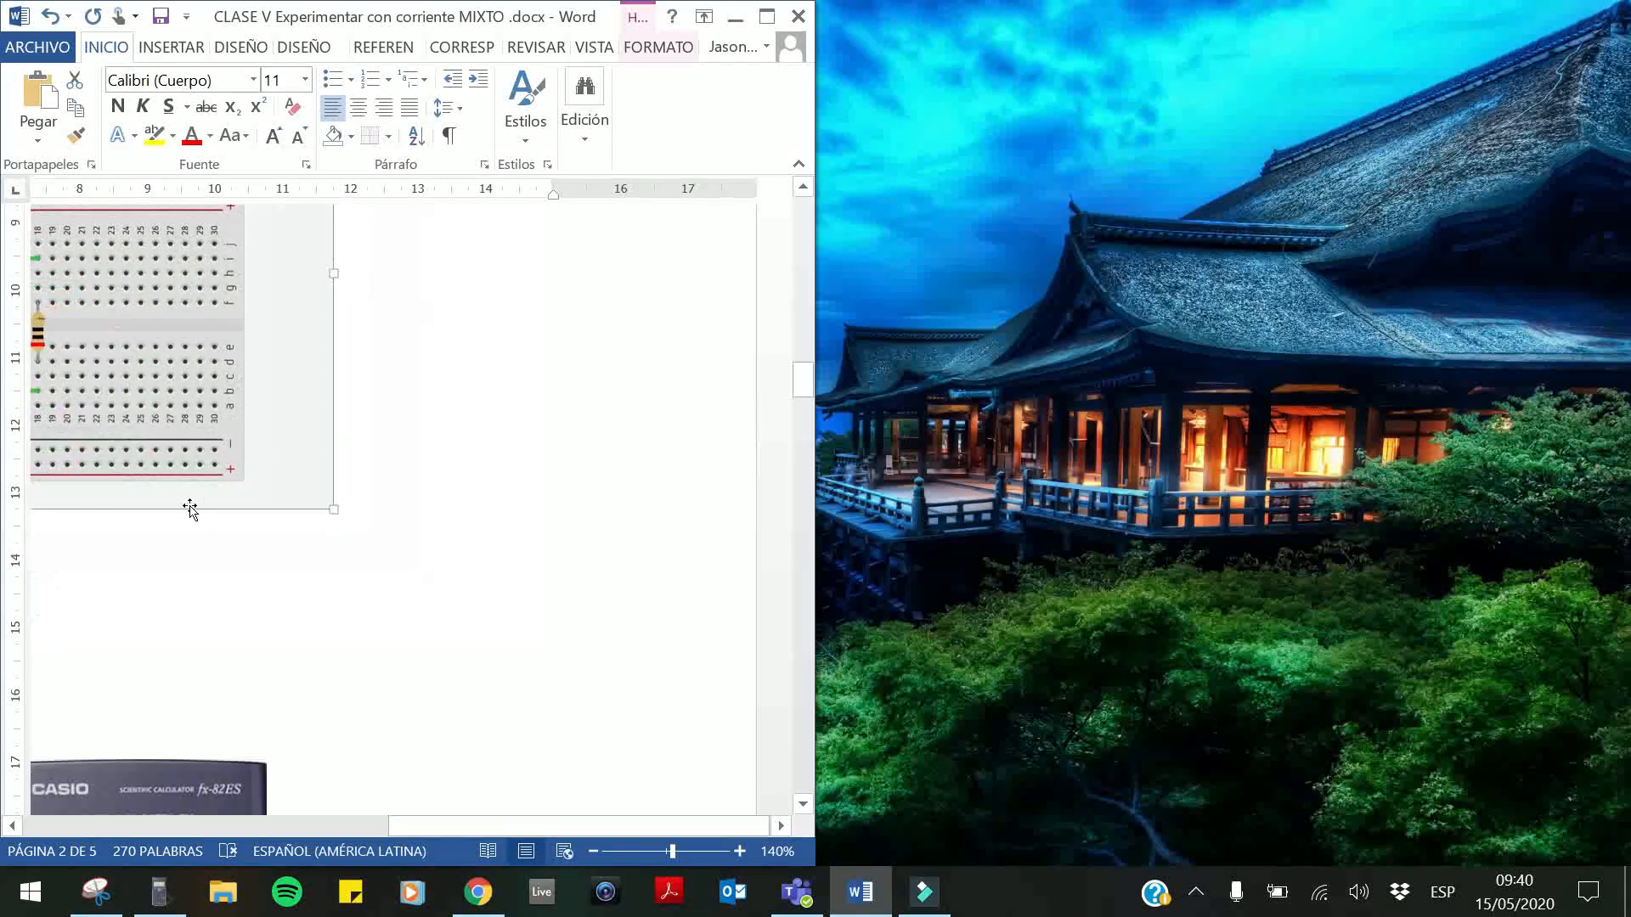
left_click(766, 16)
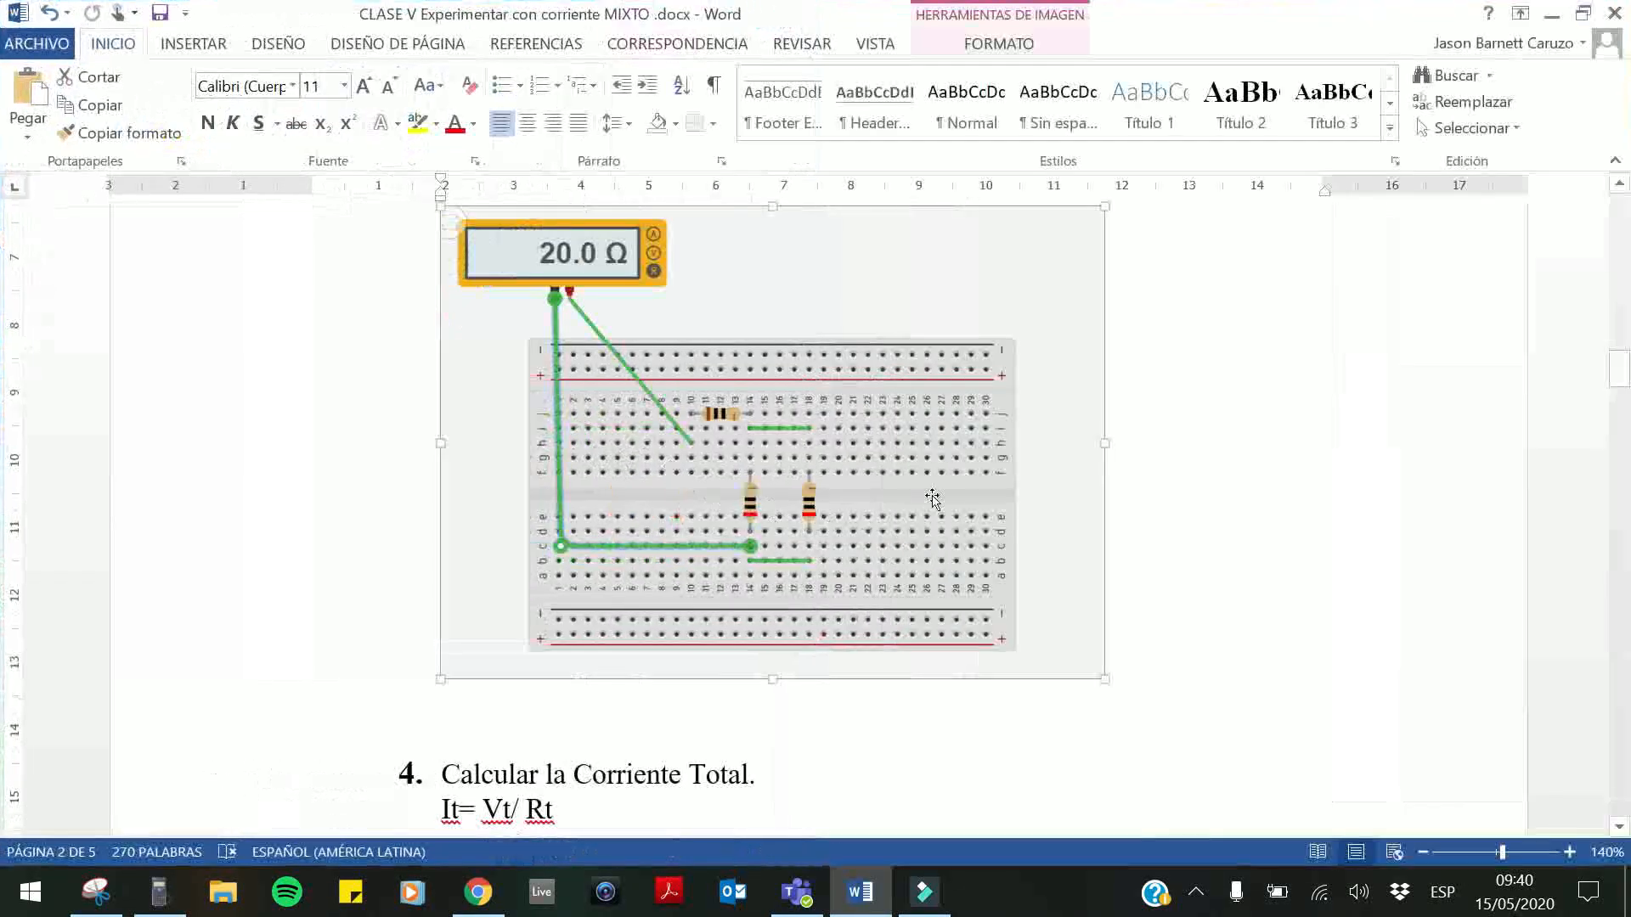
Reduce the circuit screenshot above "Calcular la Corriente Total" further, to about 8.7 cm wide, and deselect it
scroll(771, 580, "up", 5)
scroll(1001, 674, "down", 3)
scroll(1002, 673, "down", 3)
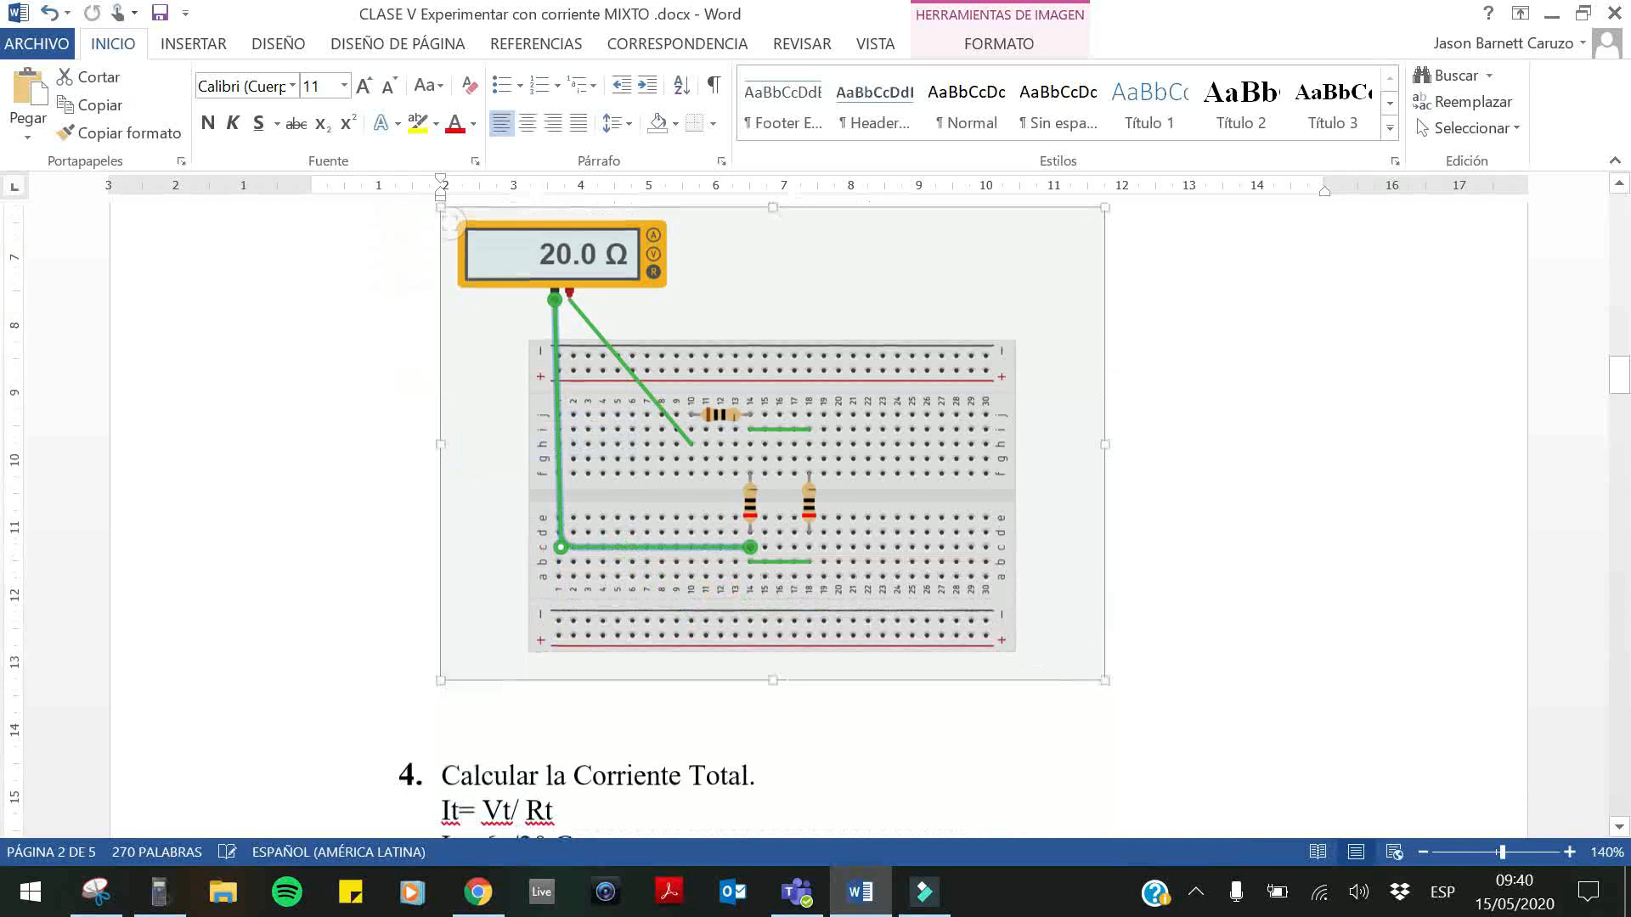
left_click_drag(1101, 675, 938, 584)
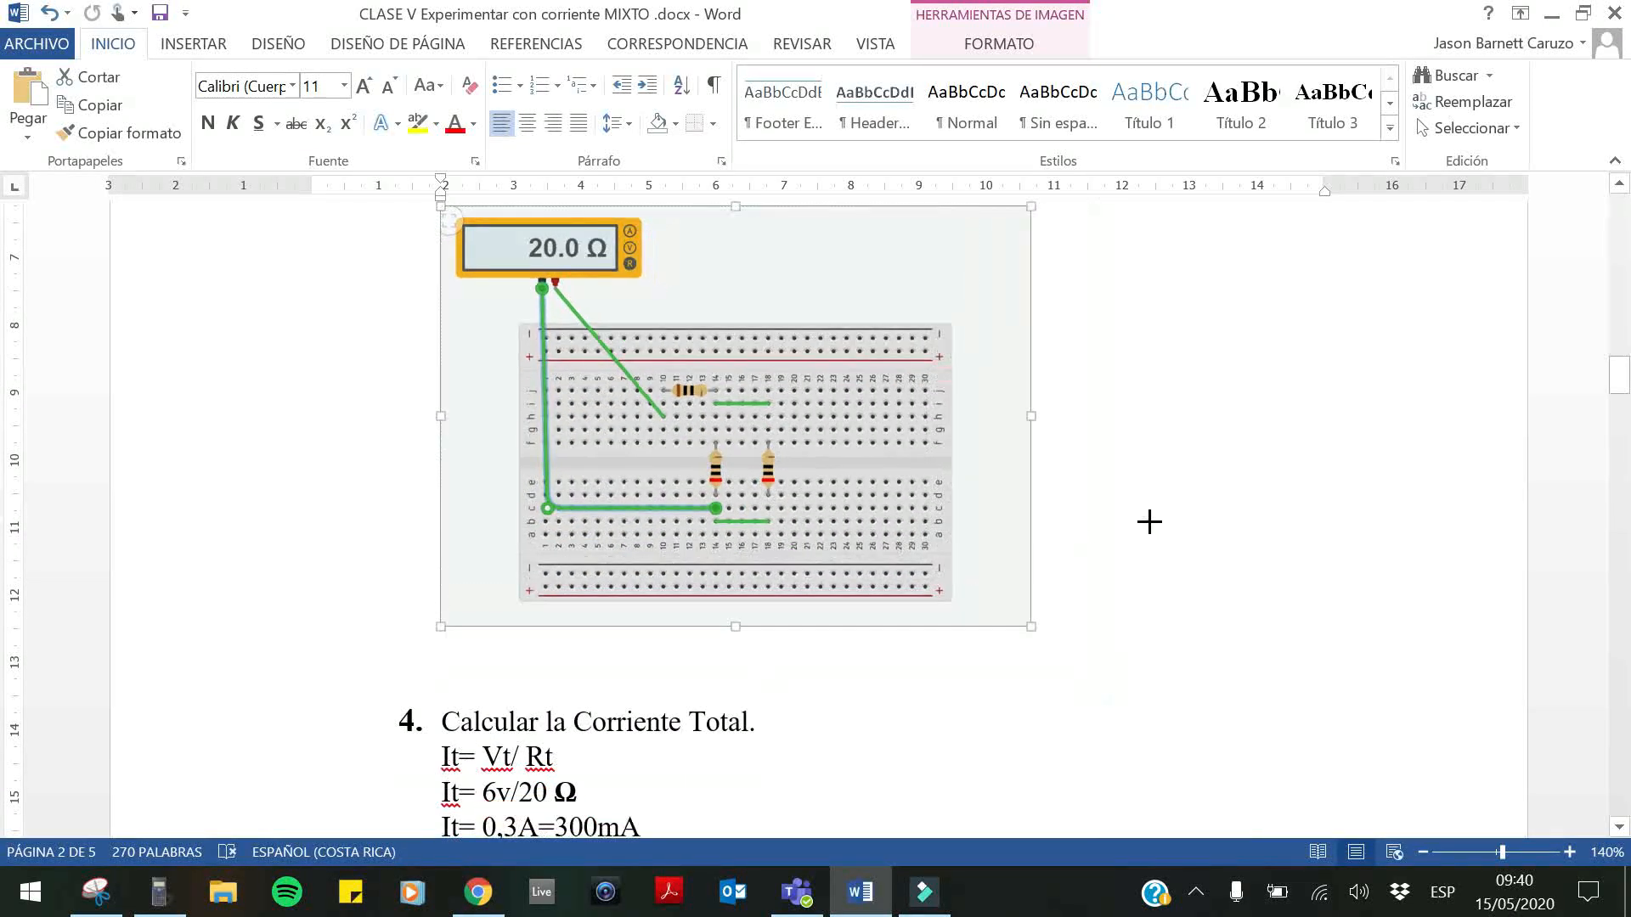
left_click(1151, 521)
Switch back to the Tinkercad circuit, reopen the component library and stop the running simulation
scroll(550, 540, "down", 6)
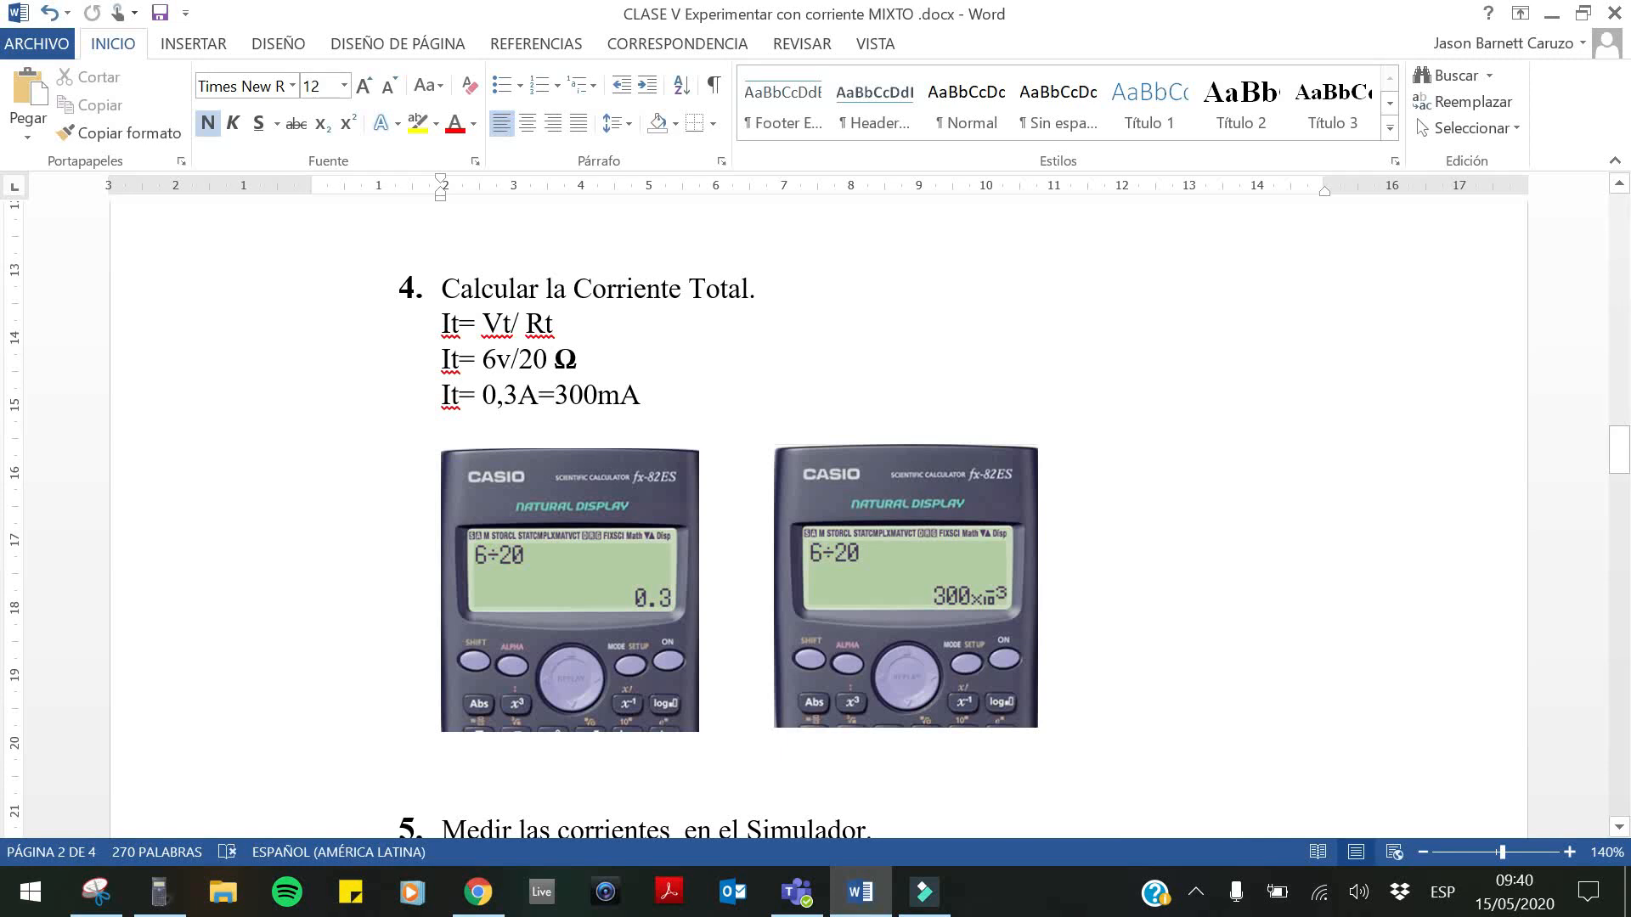
scroll(815, 510, "down", 3)
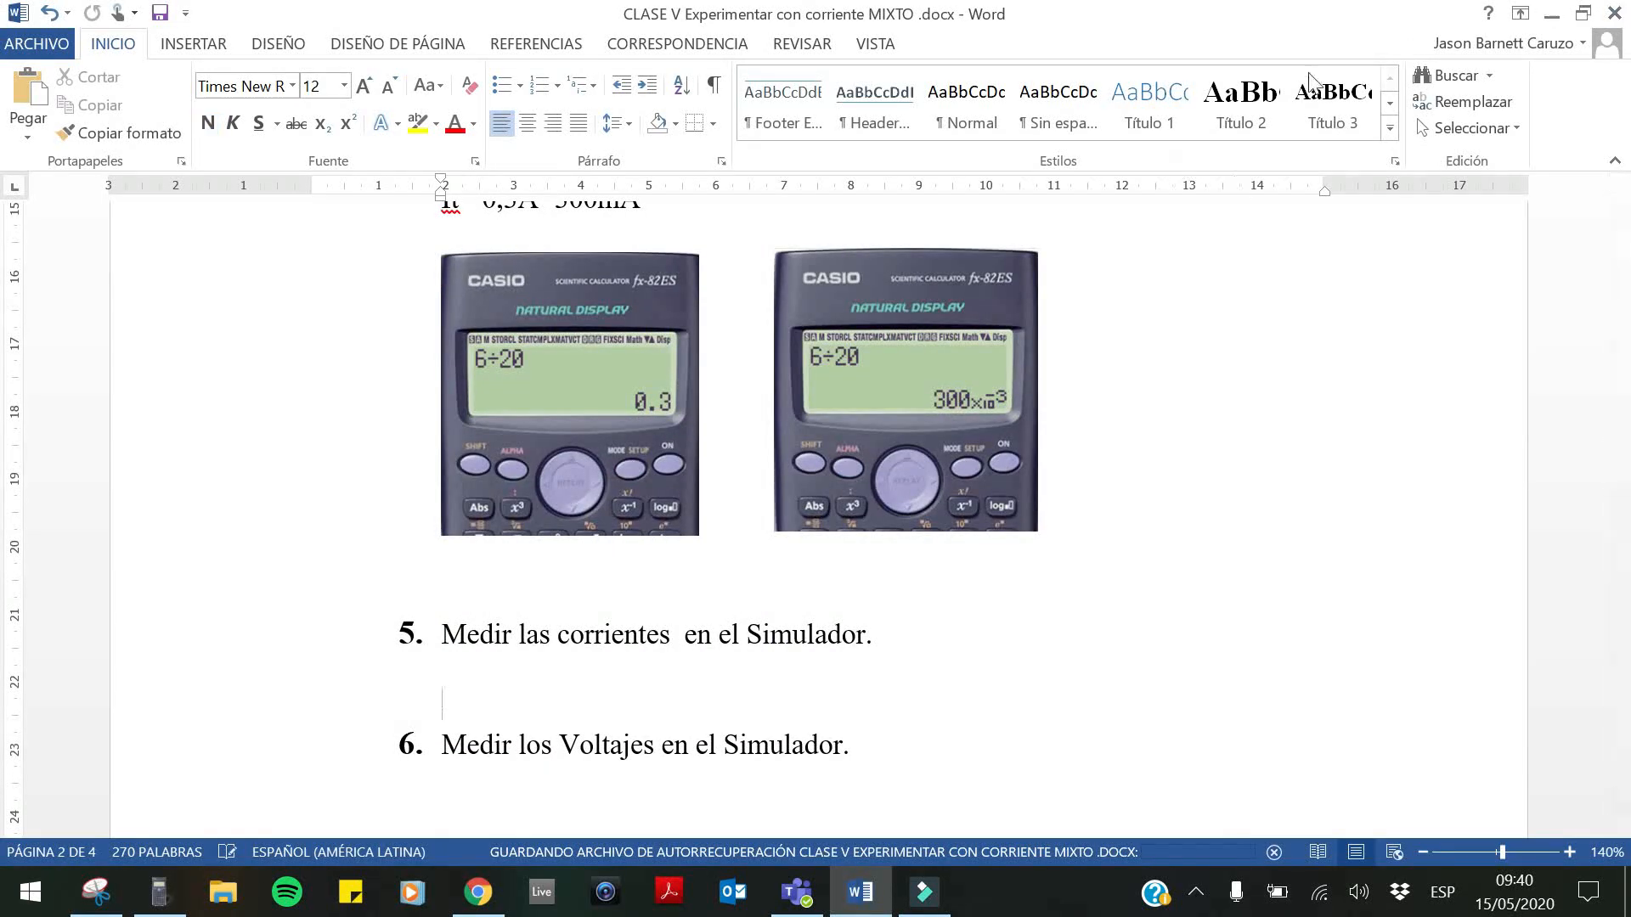
left_click(1551, 19)
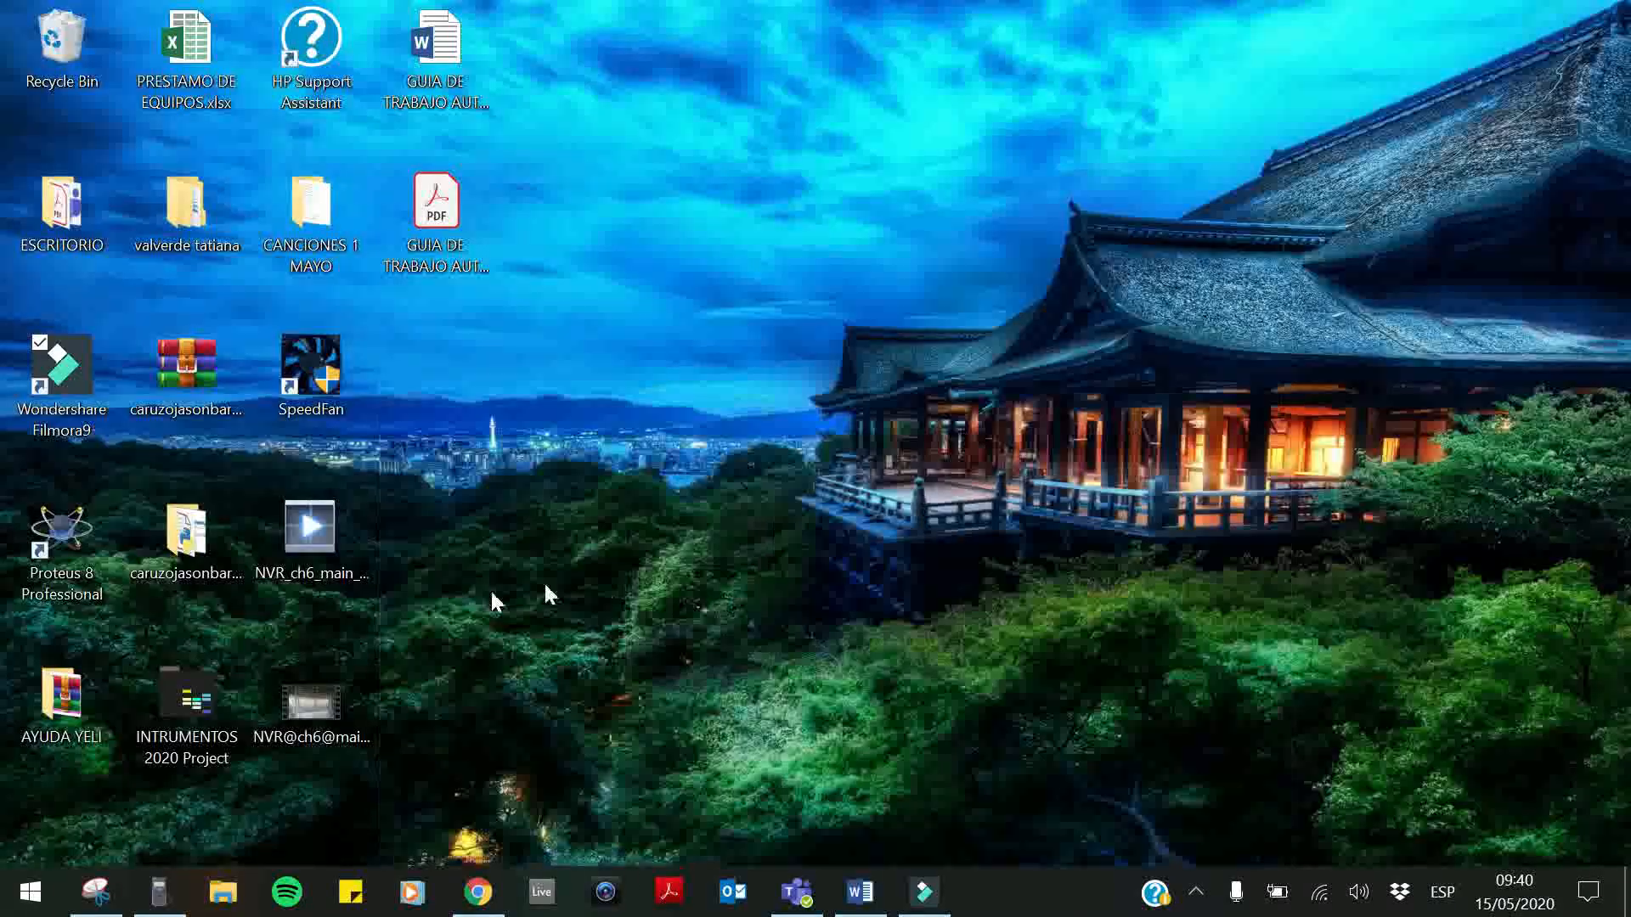
left_click(478, 892)
left_click_drag(721, 350, 1141, 349)
left_click(1620, 537)
left_click(1296, 179)
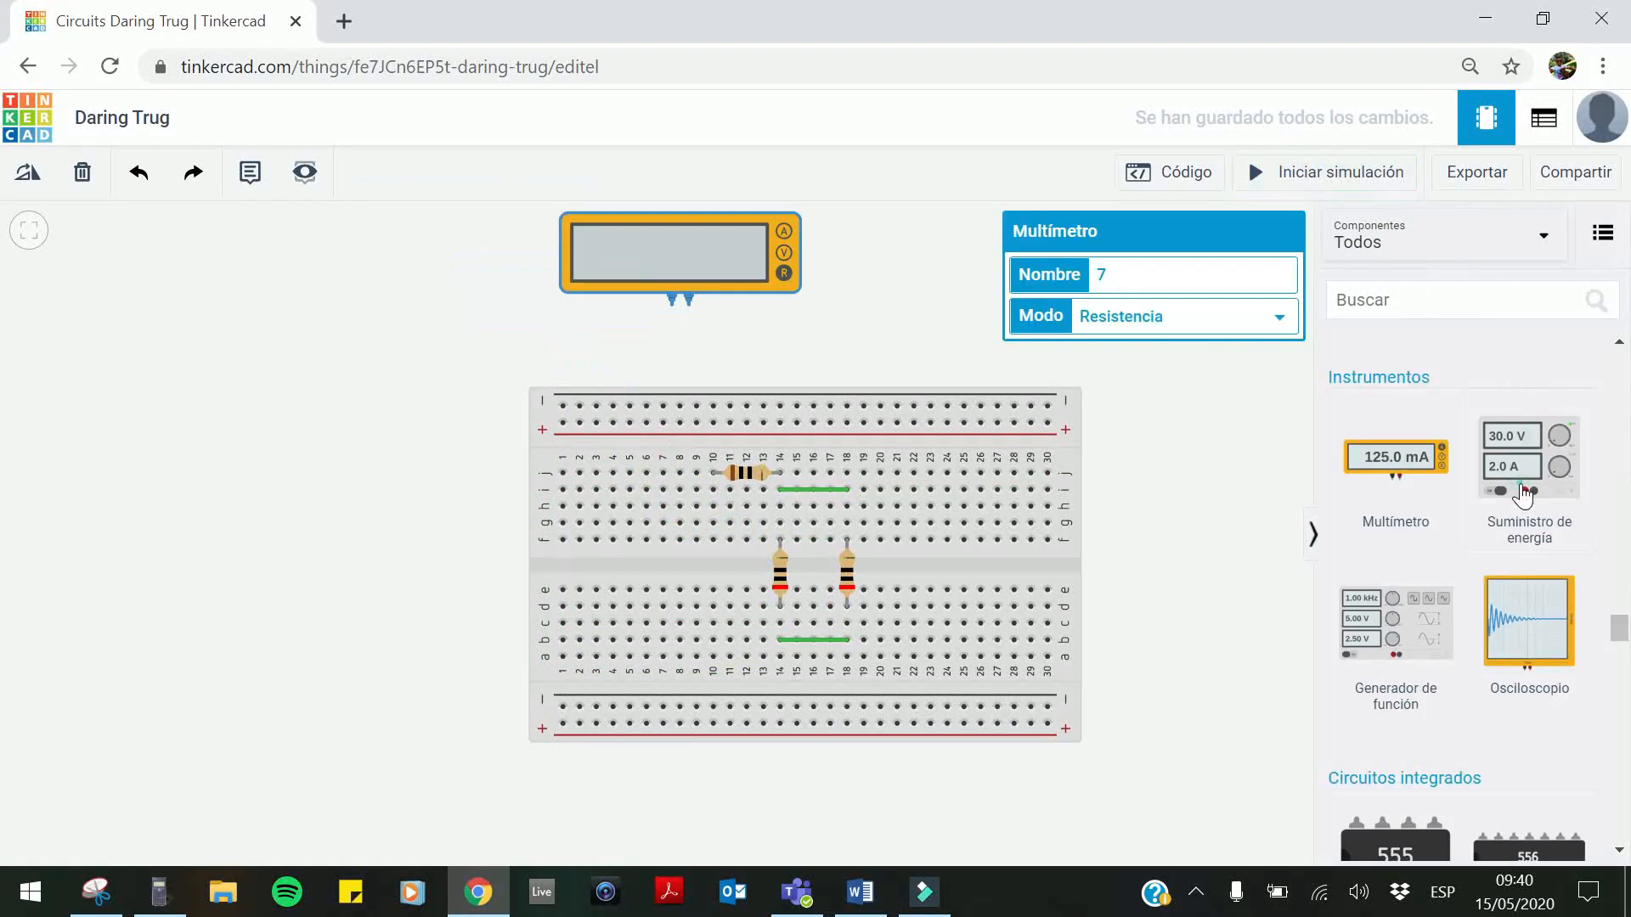
Add a Suministro de energía from the instruments and position it beside the breadboard, below the multimeter's level
left_click_drag(1523, 496, 293, 531)
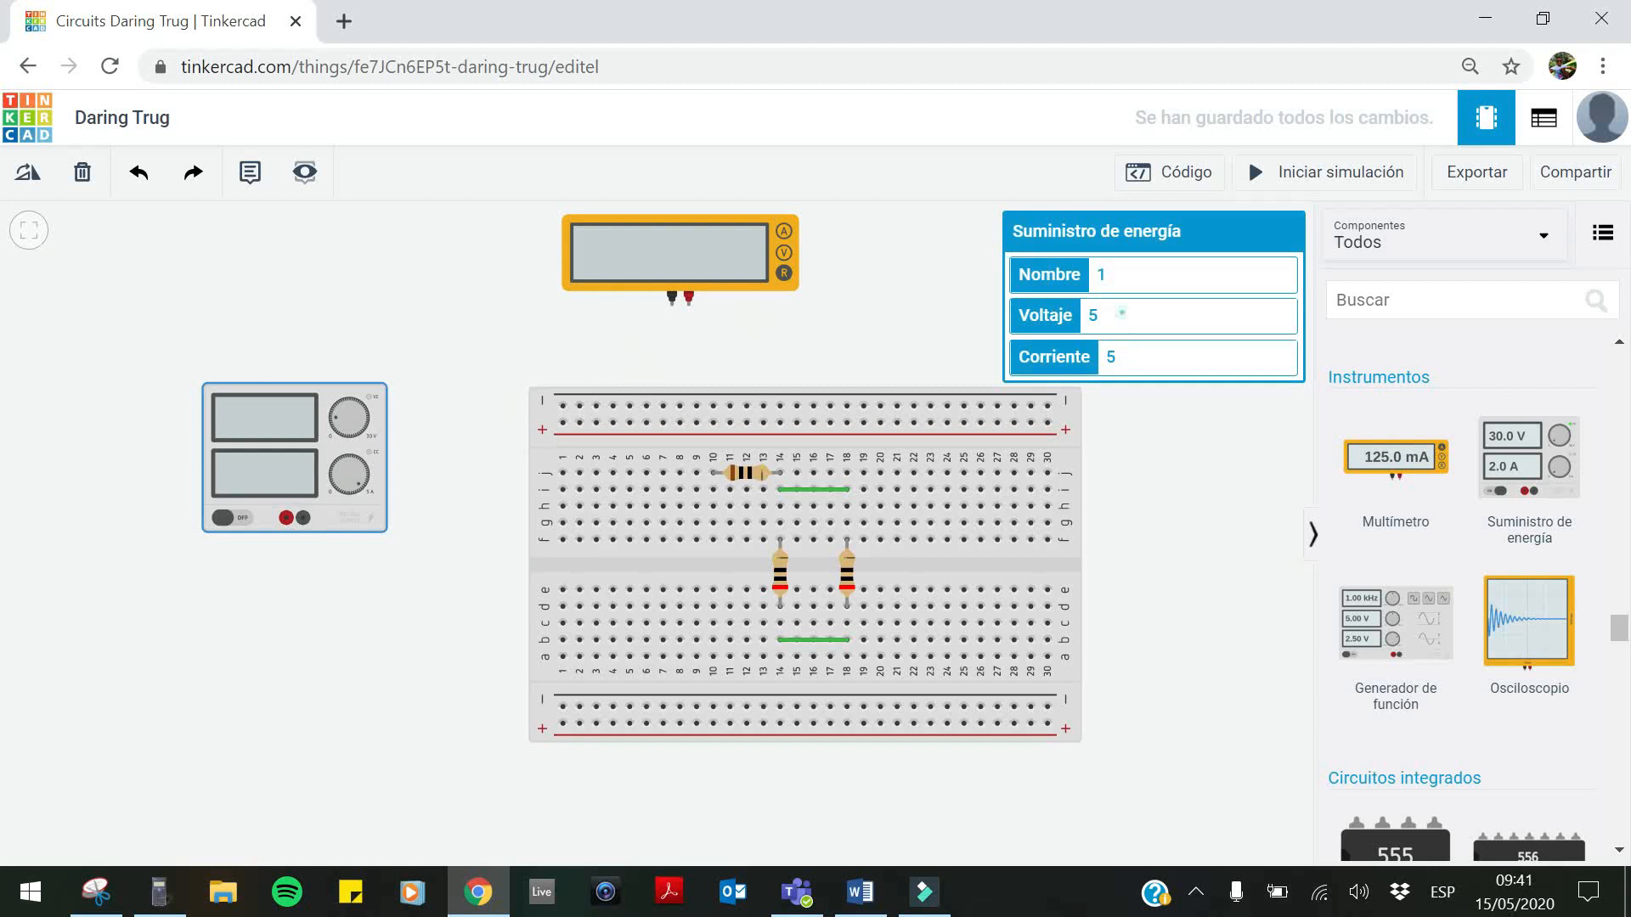
left_click(367, 618)
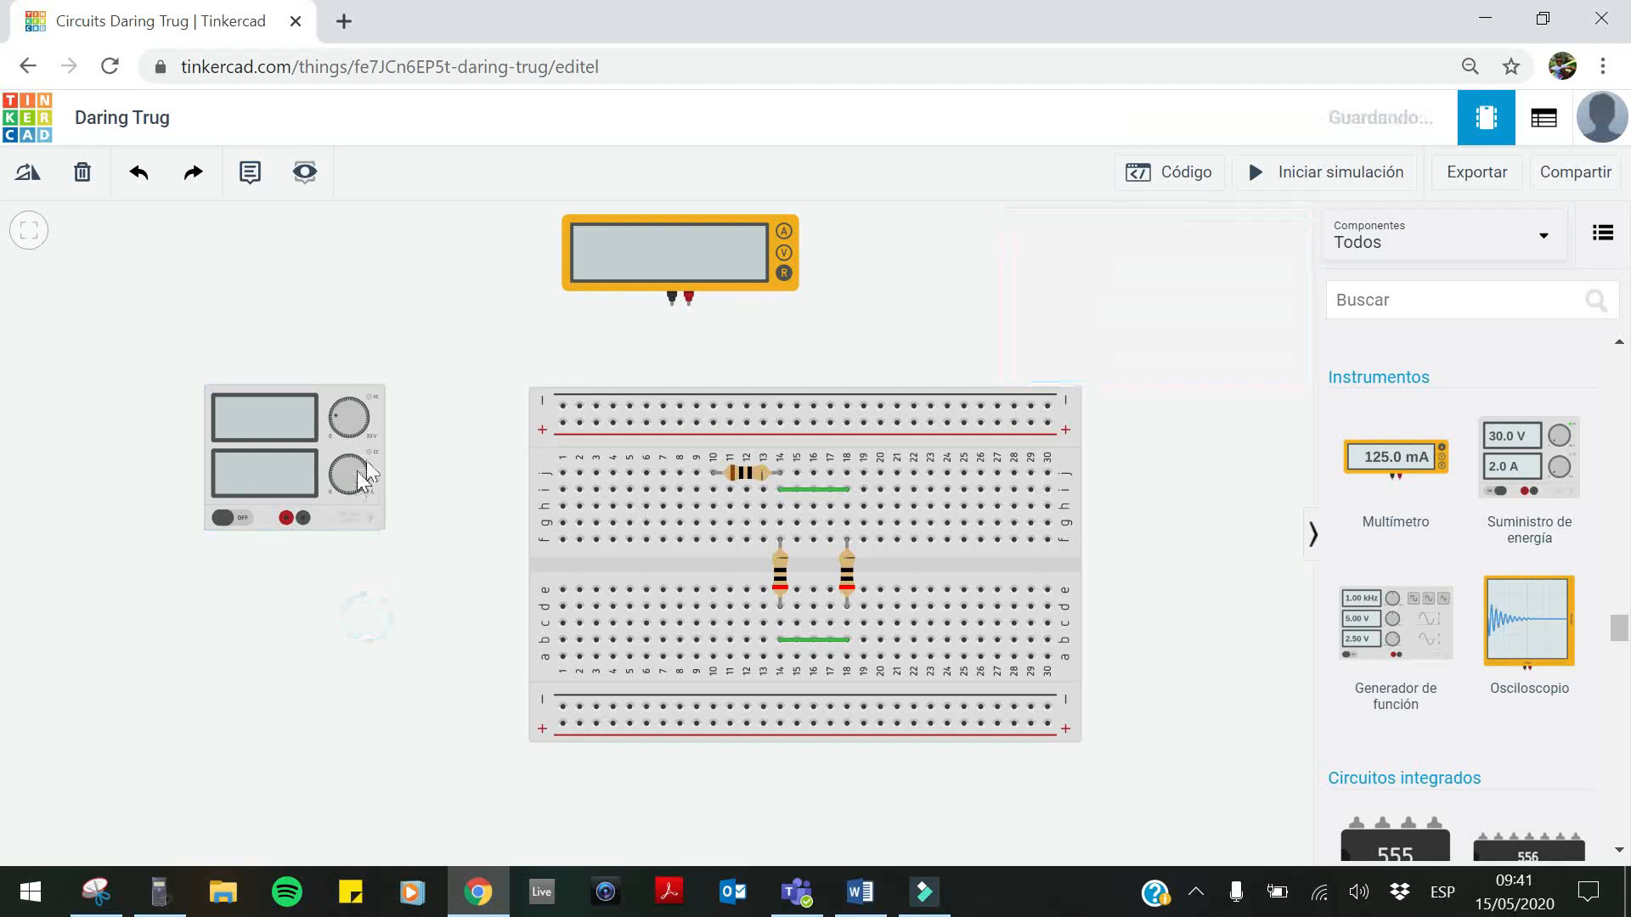
left_click_drag(361, 481, 421, 414)
Run a cable with one bend from the power supply's positive terminal to hole h4
left_click(348, 452)
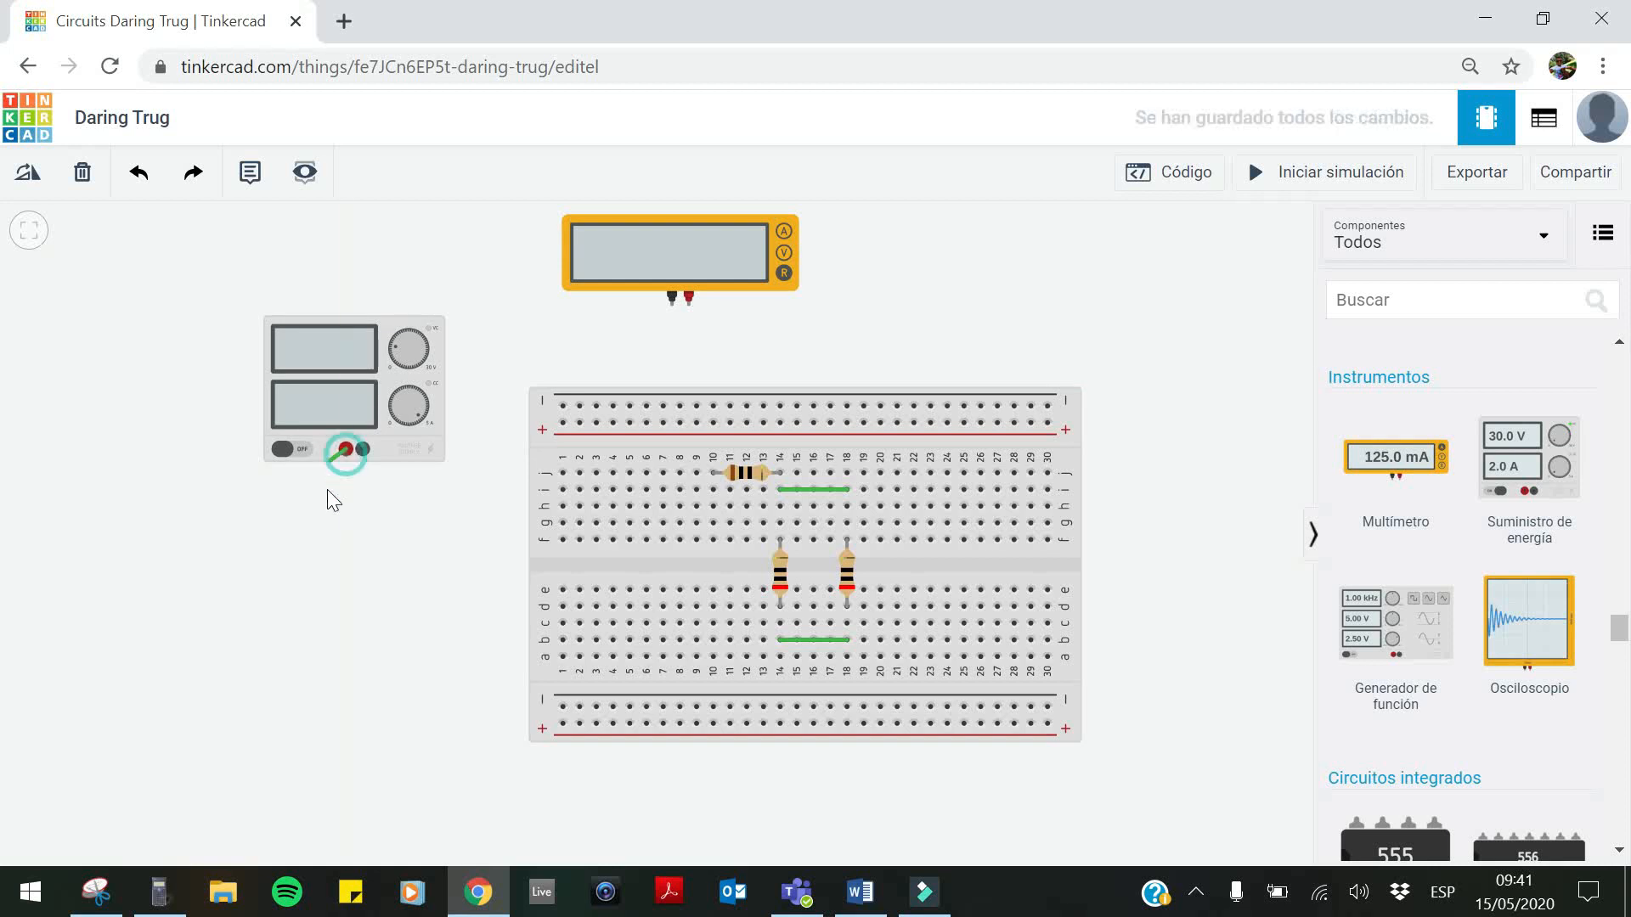
left_click(346, 496)
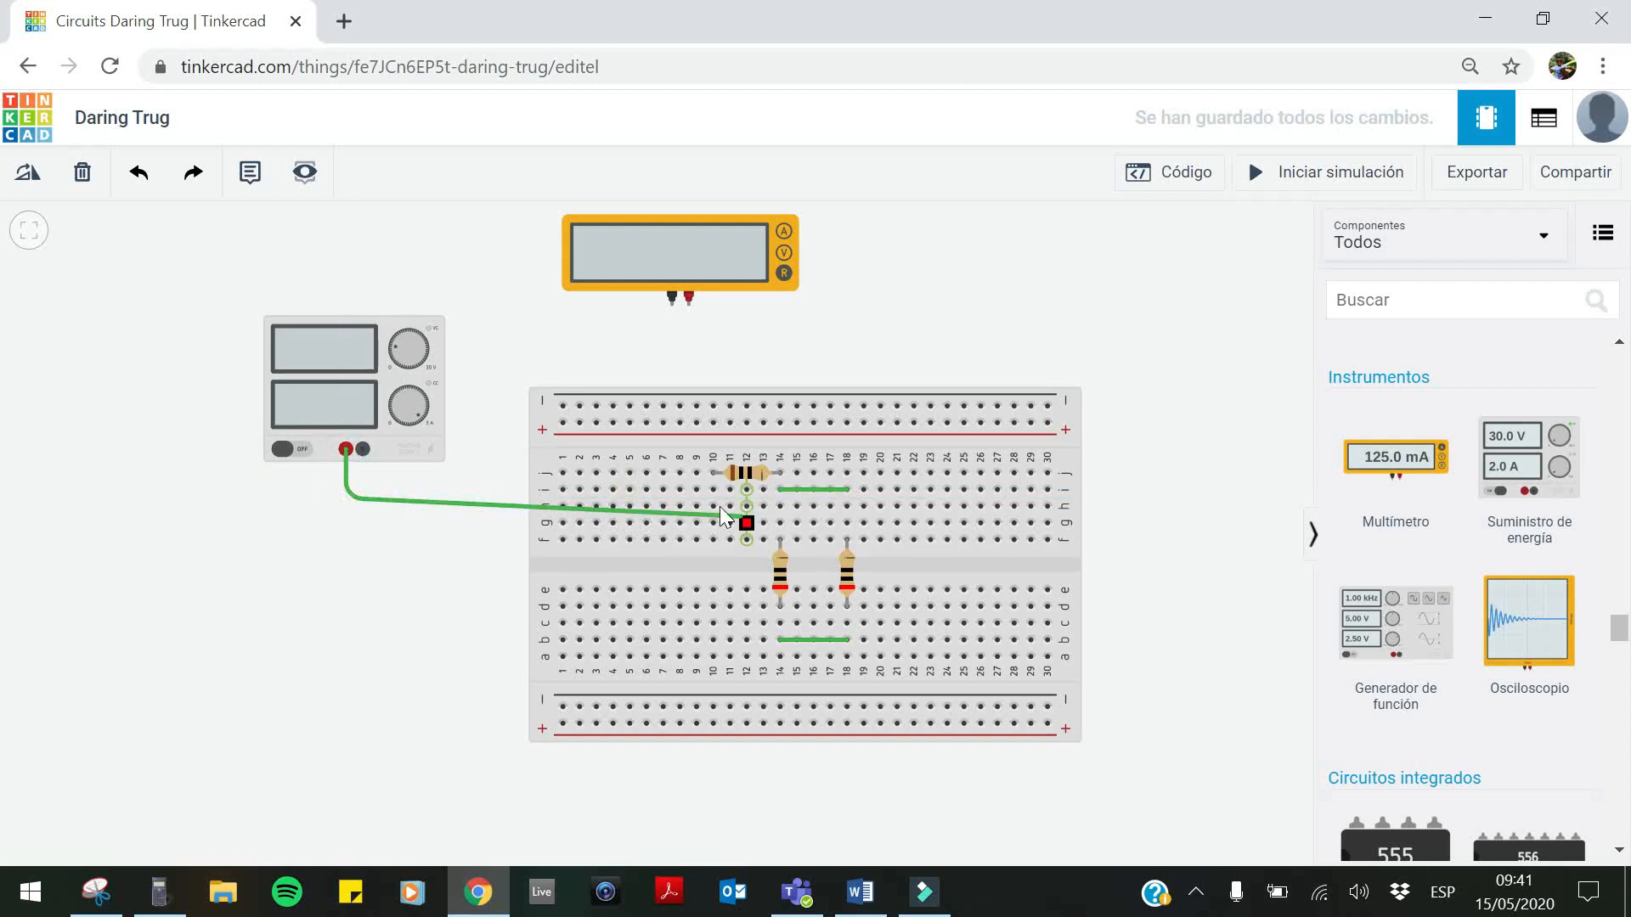
left_click(613, 507)
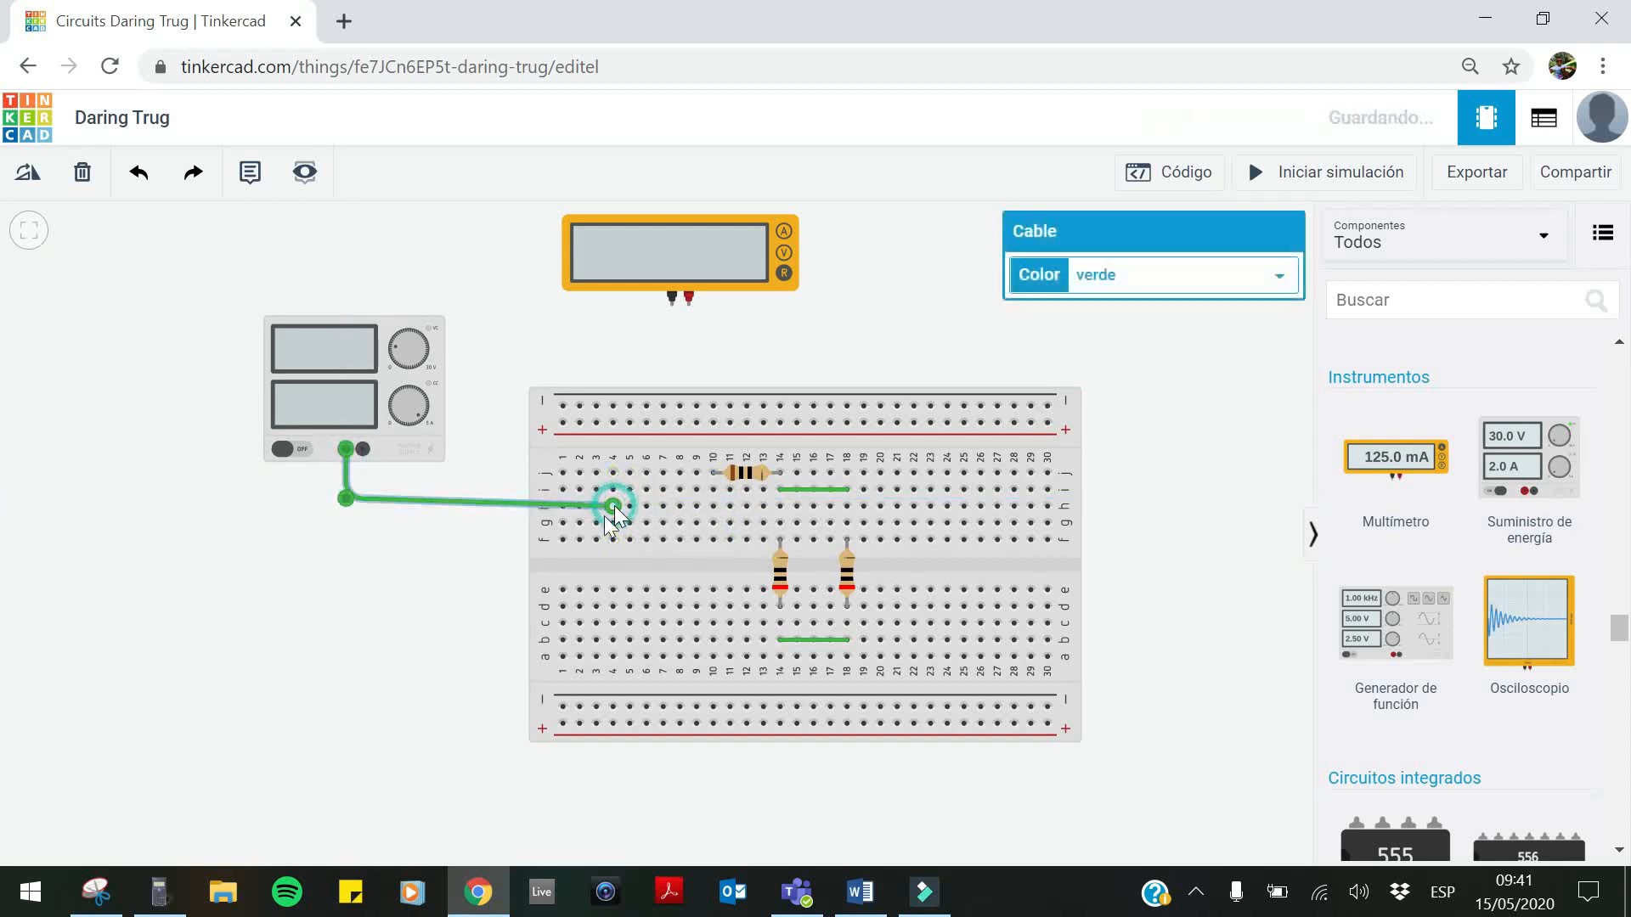
Run a cable with one bend from the power supply's negative terminal to hole a14
left_click(363, 449)
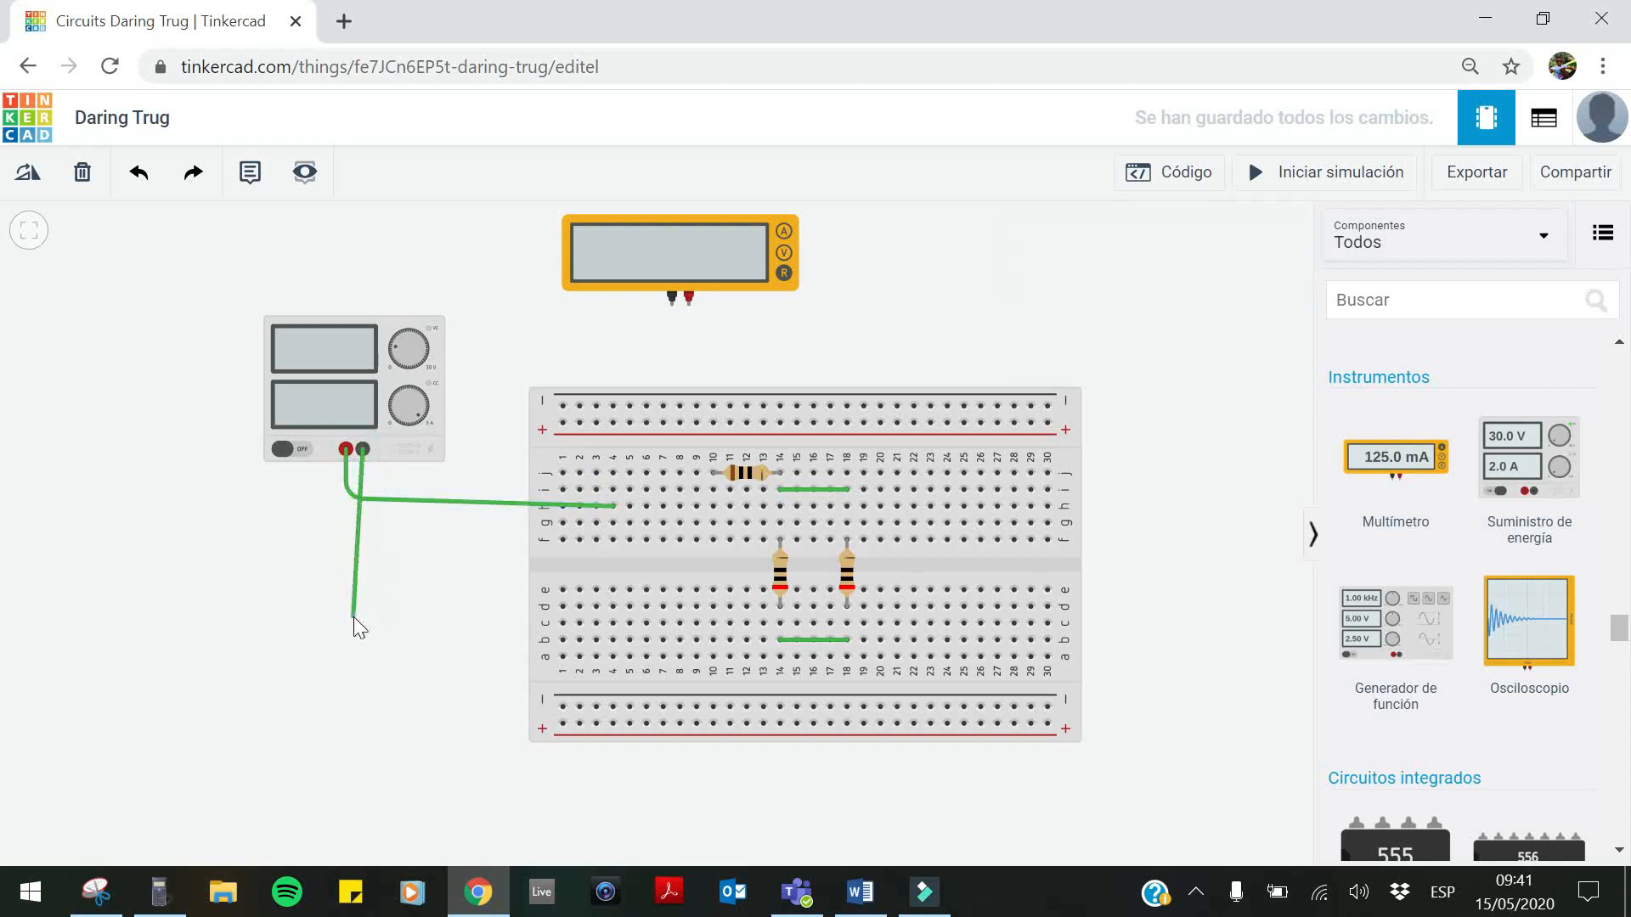
left_click(357, 646)
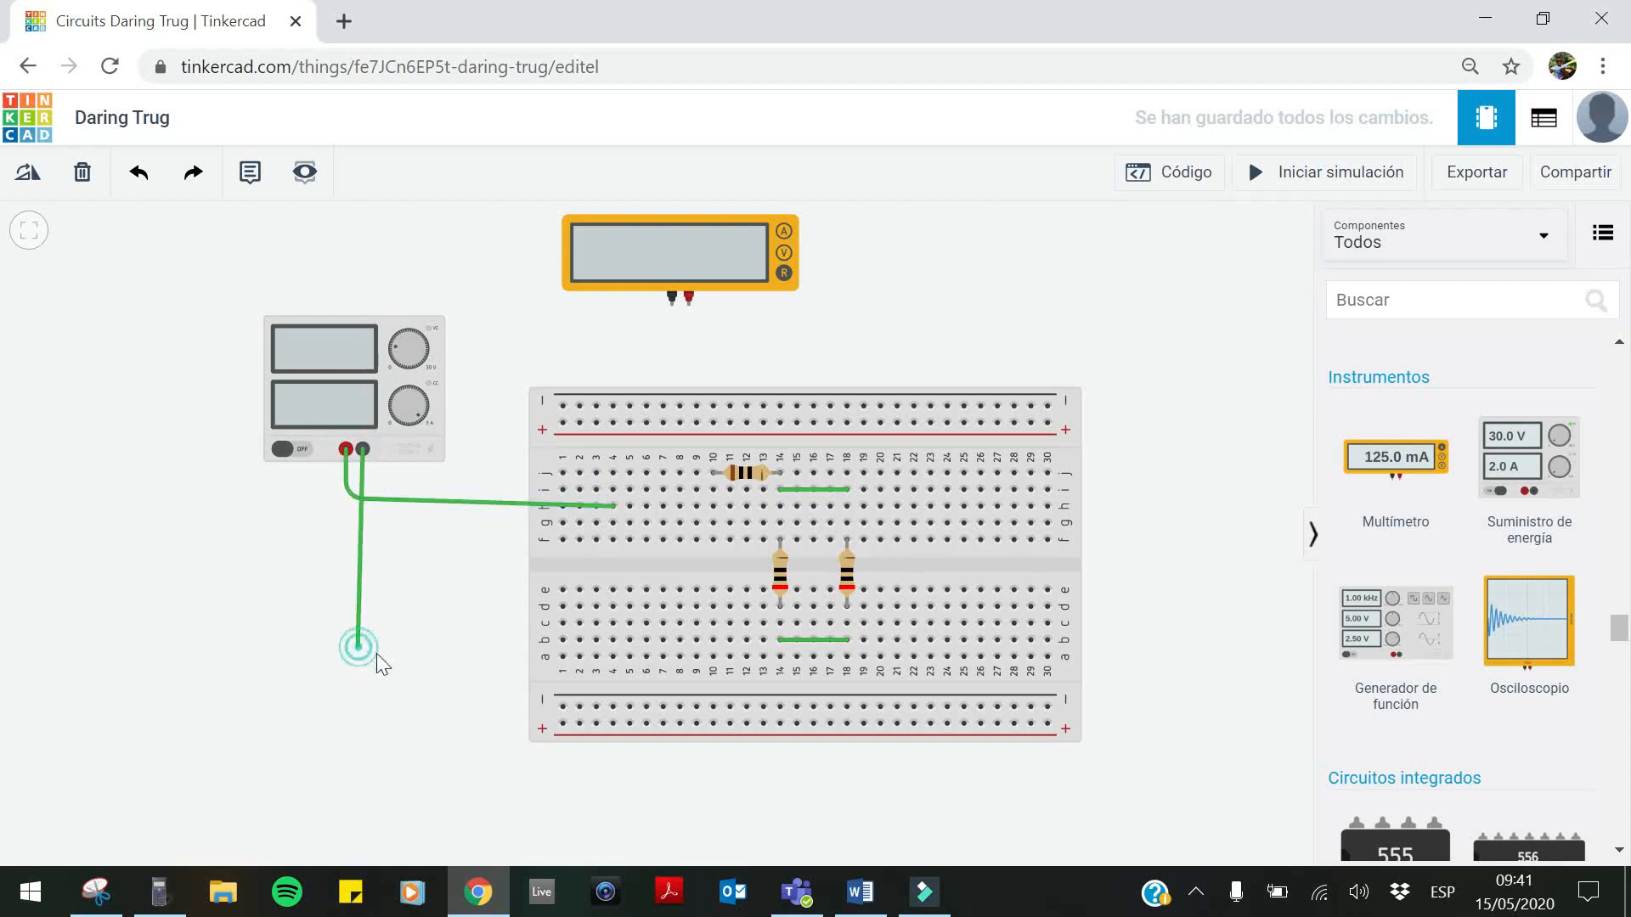
left_click(781, 656)
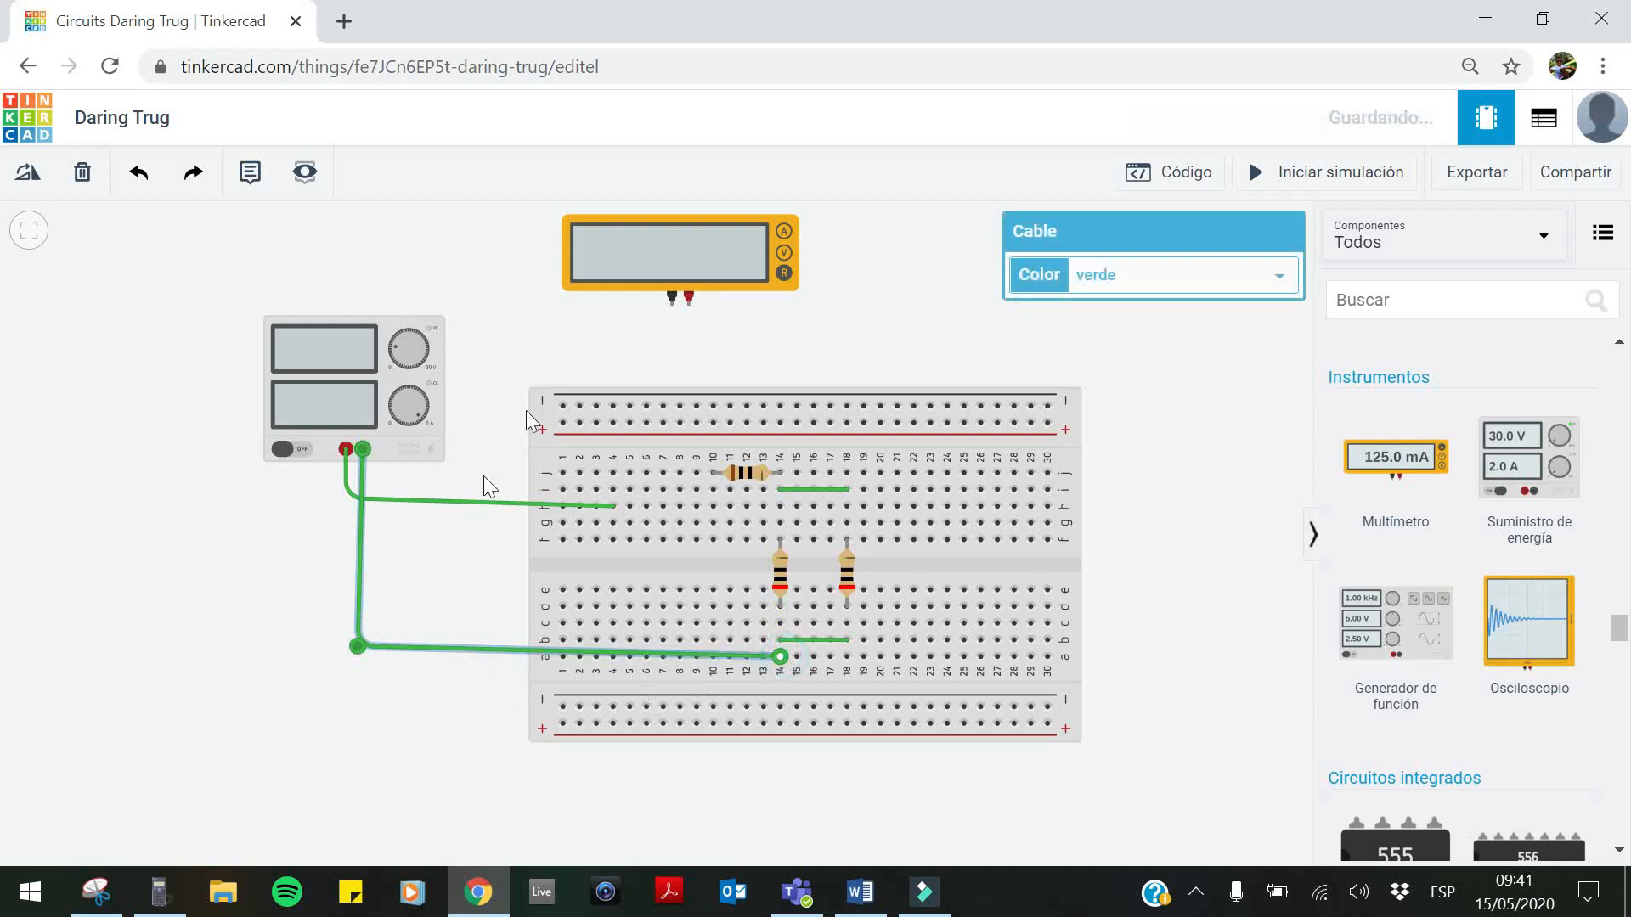
Set the color of the power supply's positive cable to rojo
left_click(424, 503)
left_click(1197, 276)
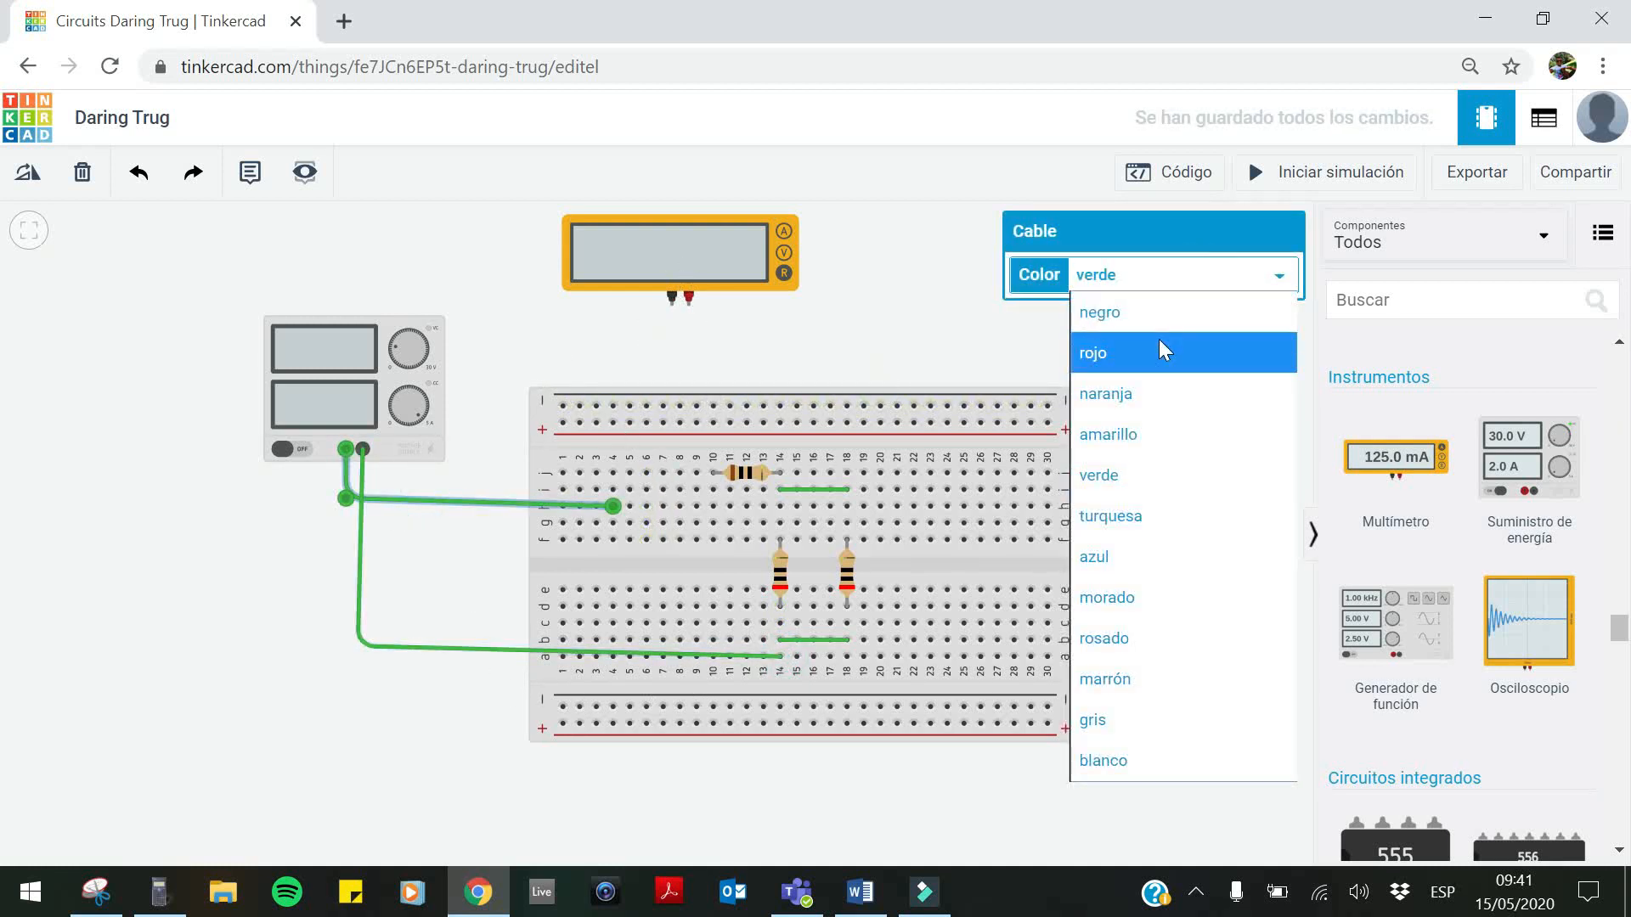
left_click(1096, 353)
Set the color of the power supply's negative cable to negro
left_click(513, 651)
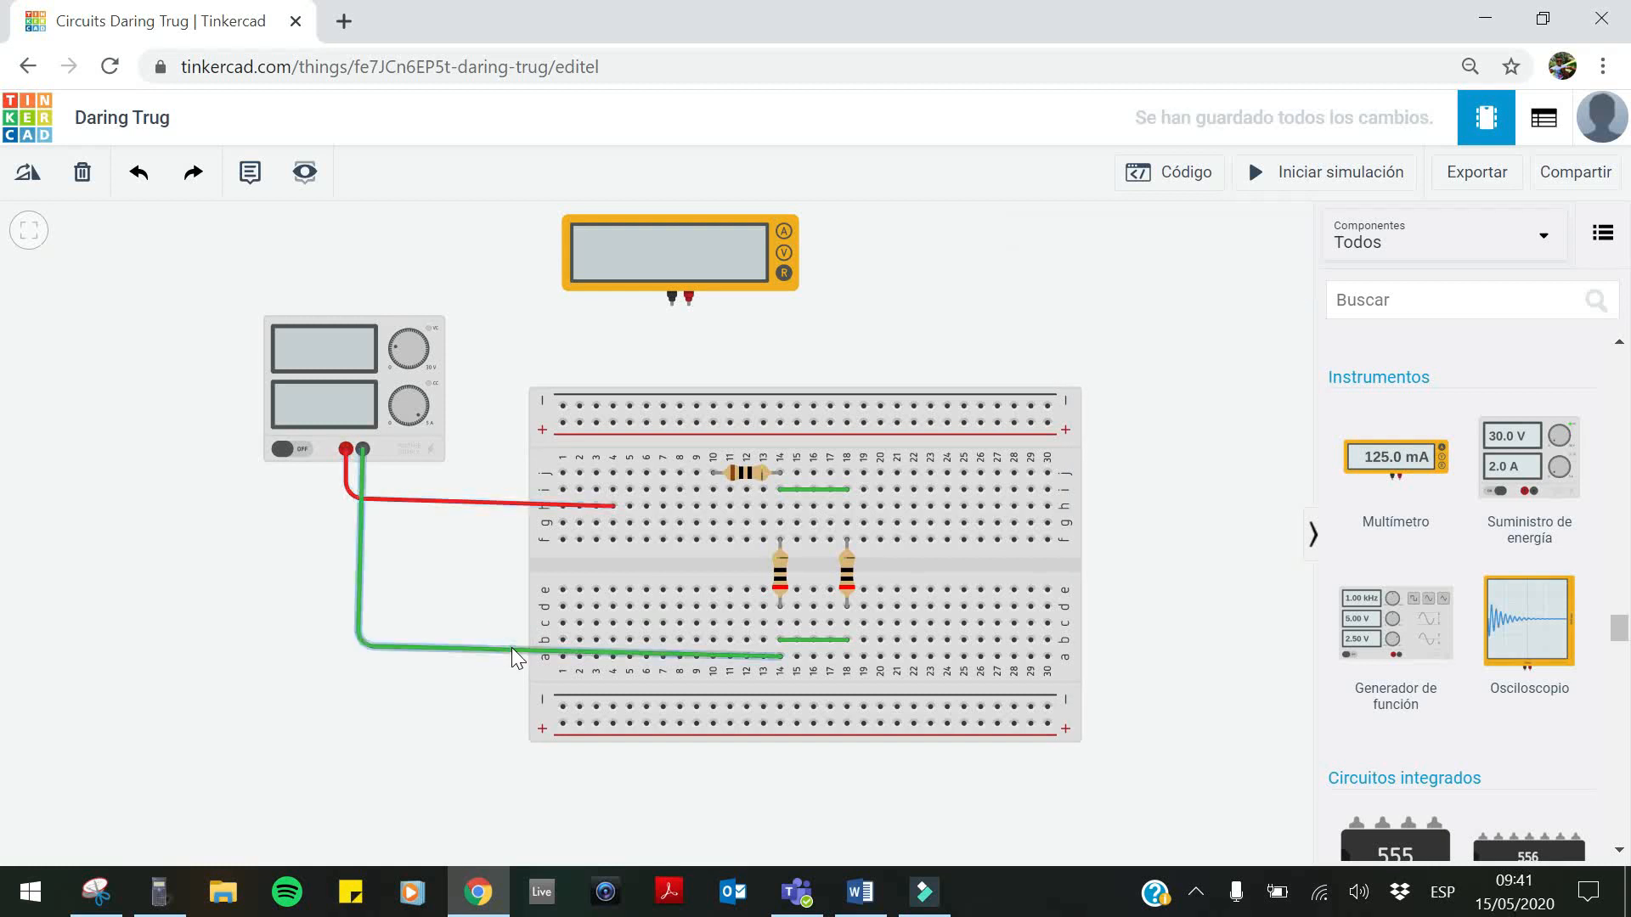
left_click(1183, 276)
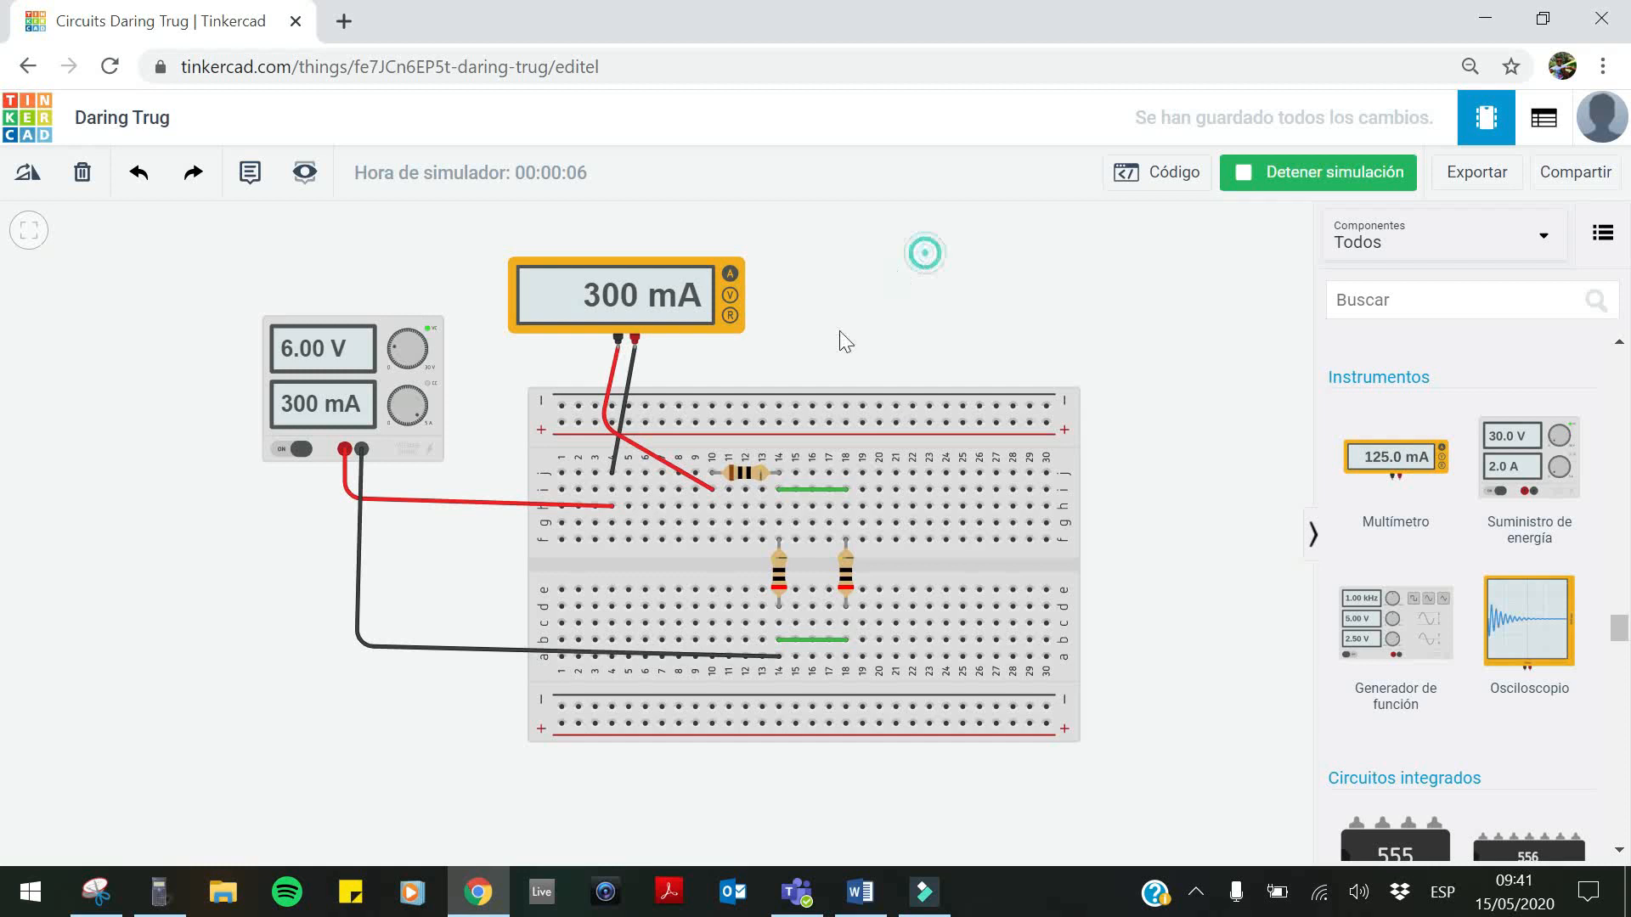
Capture the running ammeter circuit with the Snipping Tool and paste the copied capture below It=Ir1 in the Word guide
left_click(96, 892)
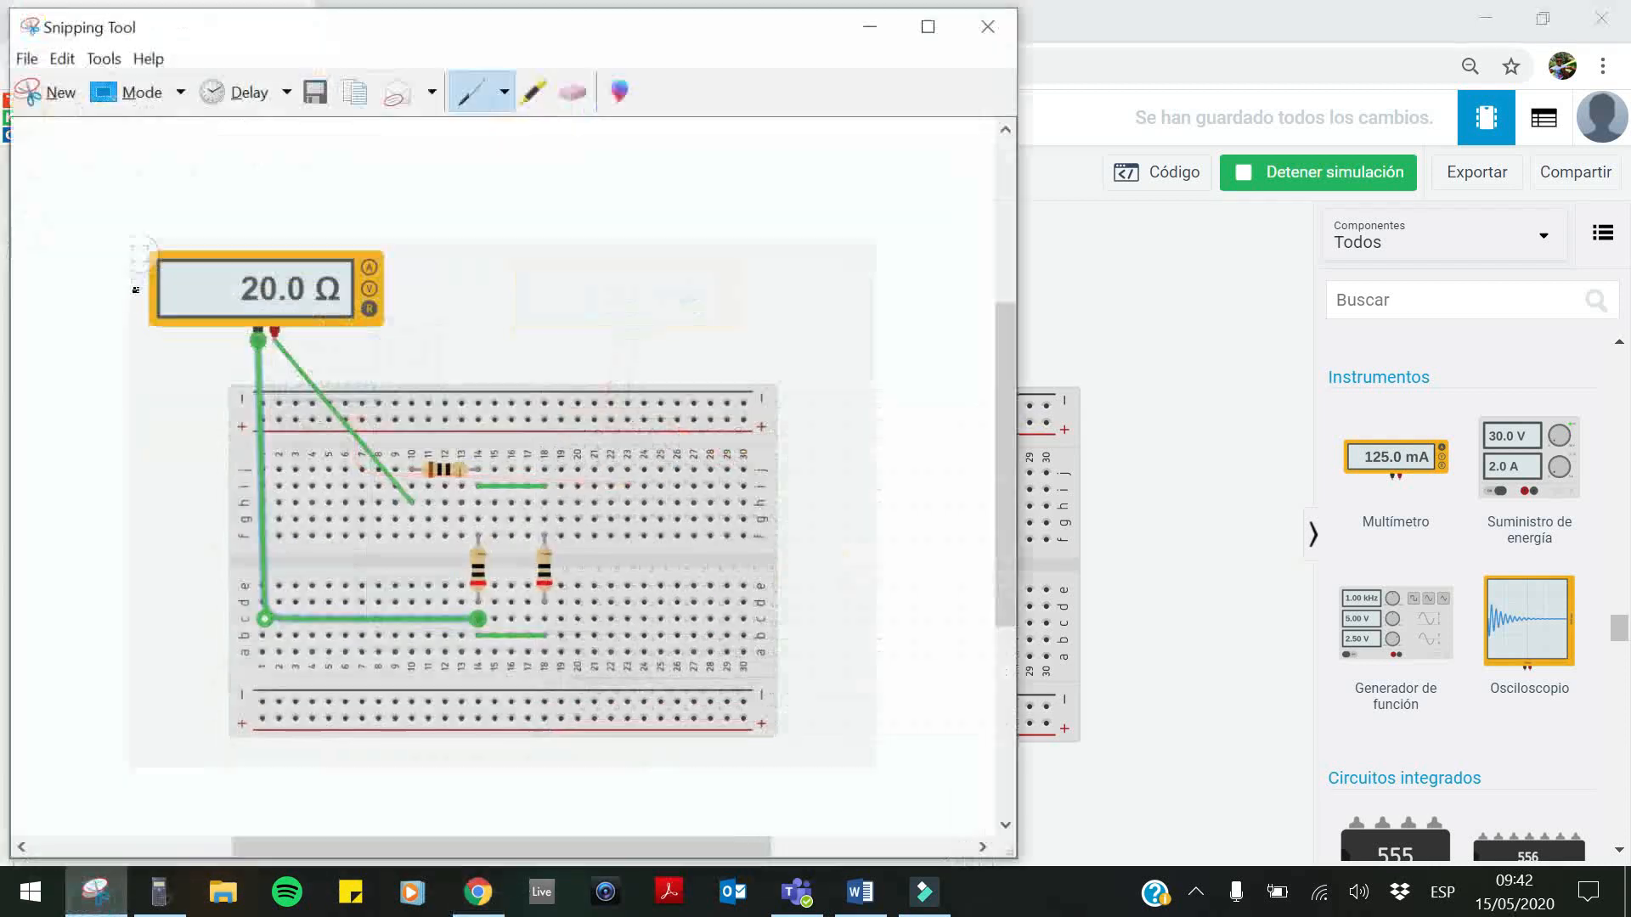
left_click(72, 99)
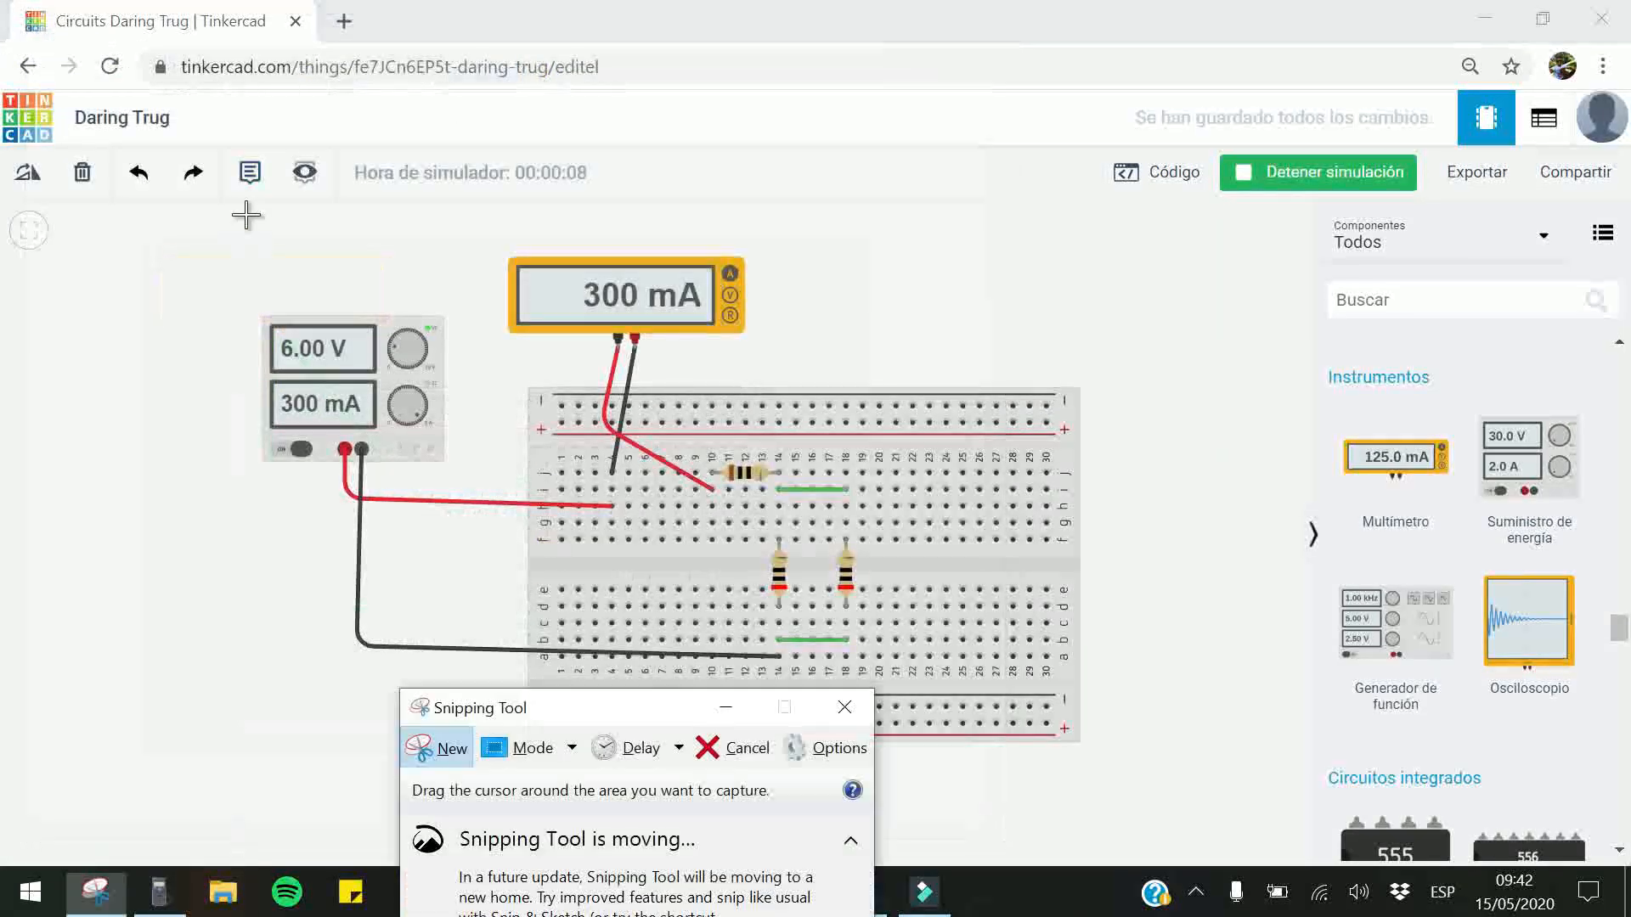
left_click_drag(246, 215, 1102, 765)
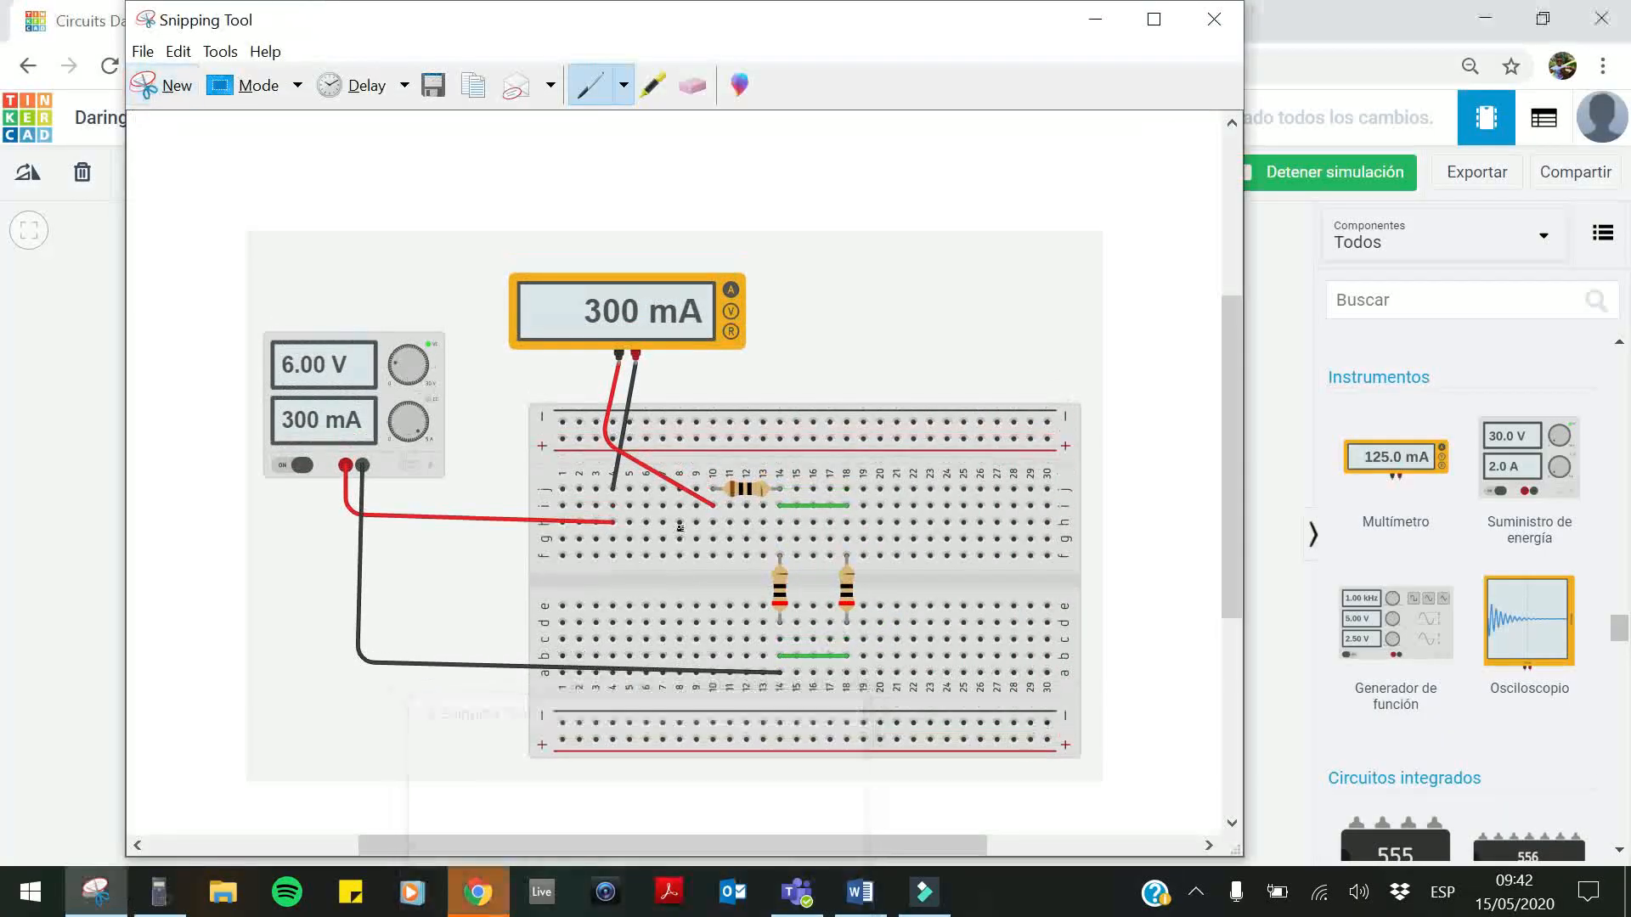
right_click(532, 529)
left_click(573, 567)
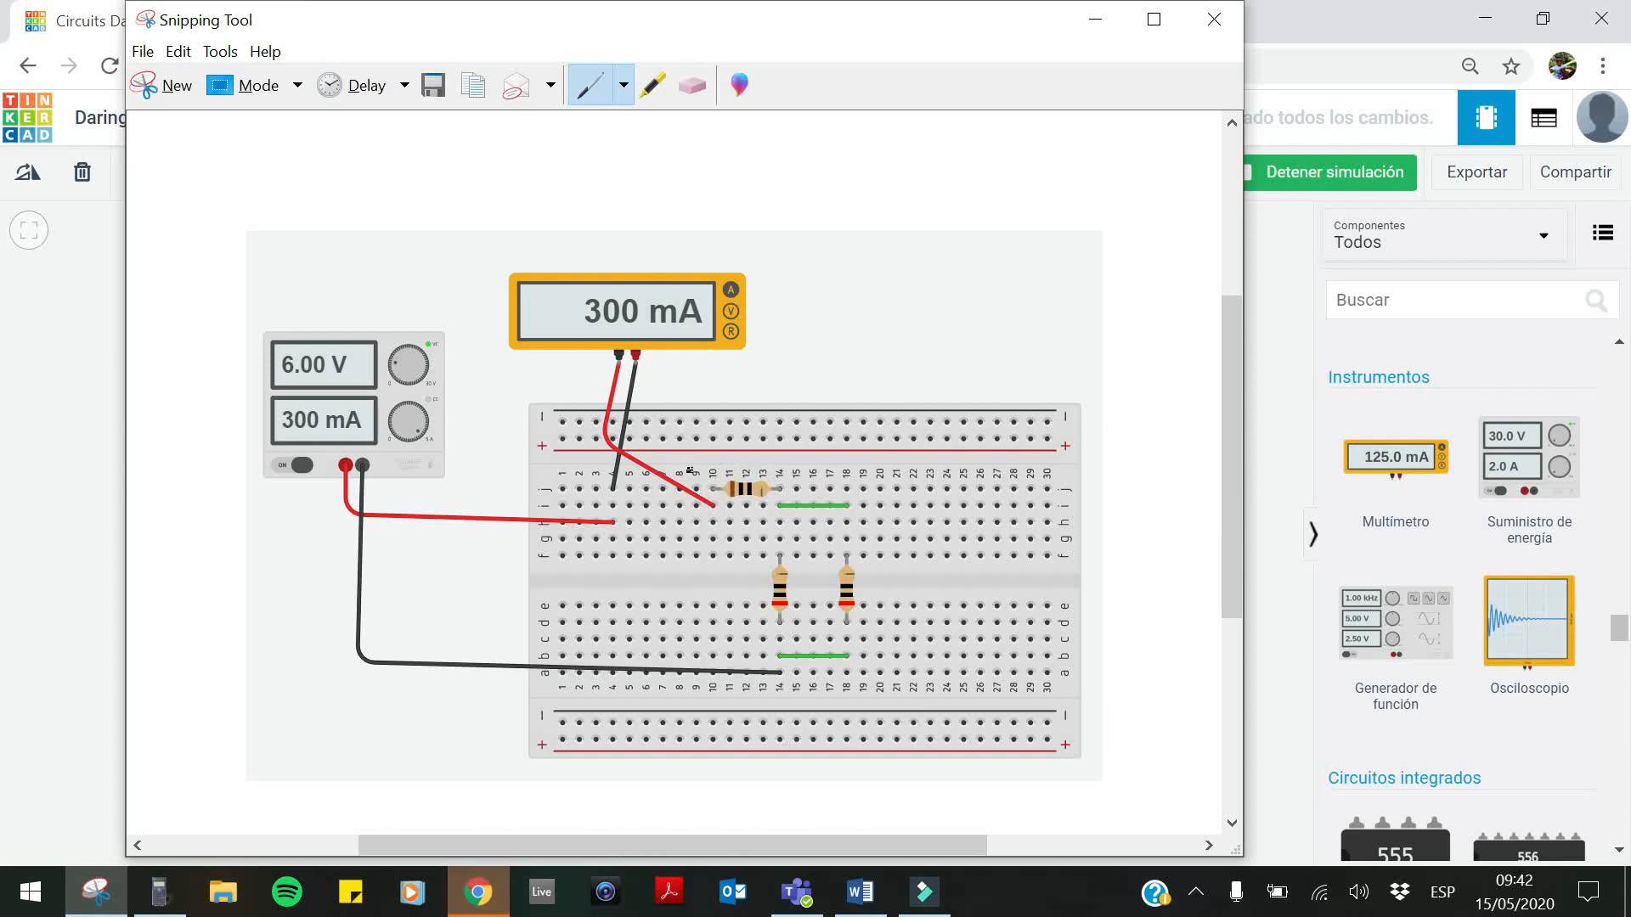
right_click(671, 491)
left_click(631, 537)
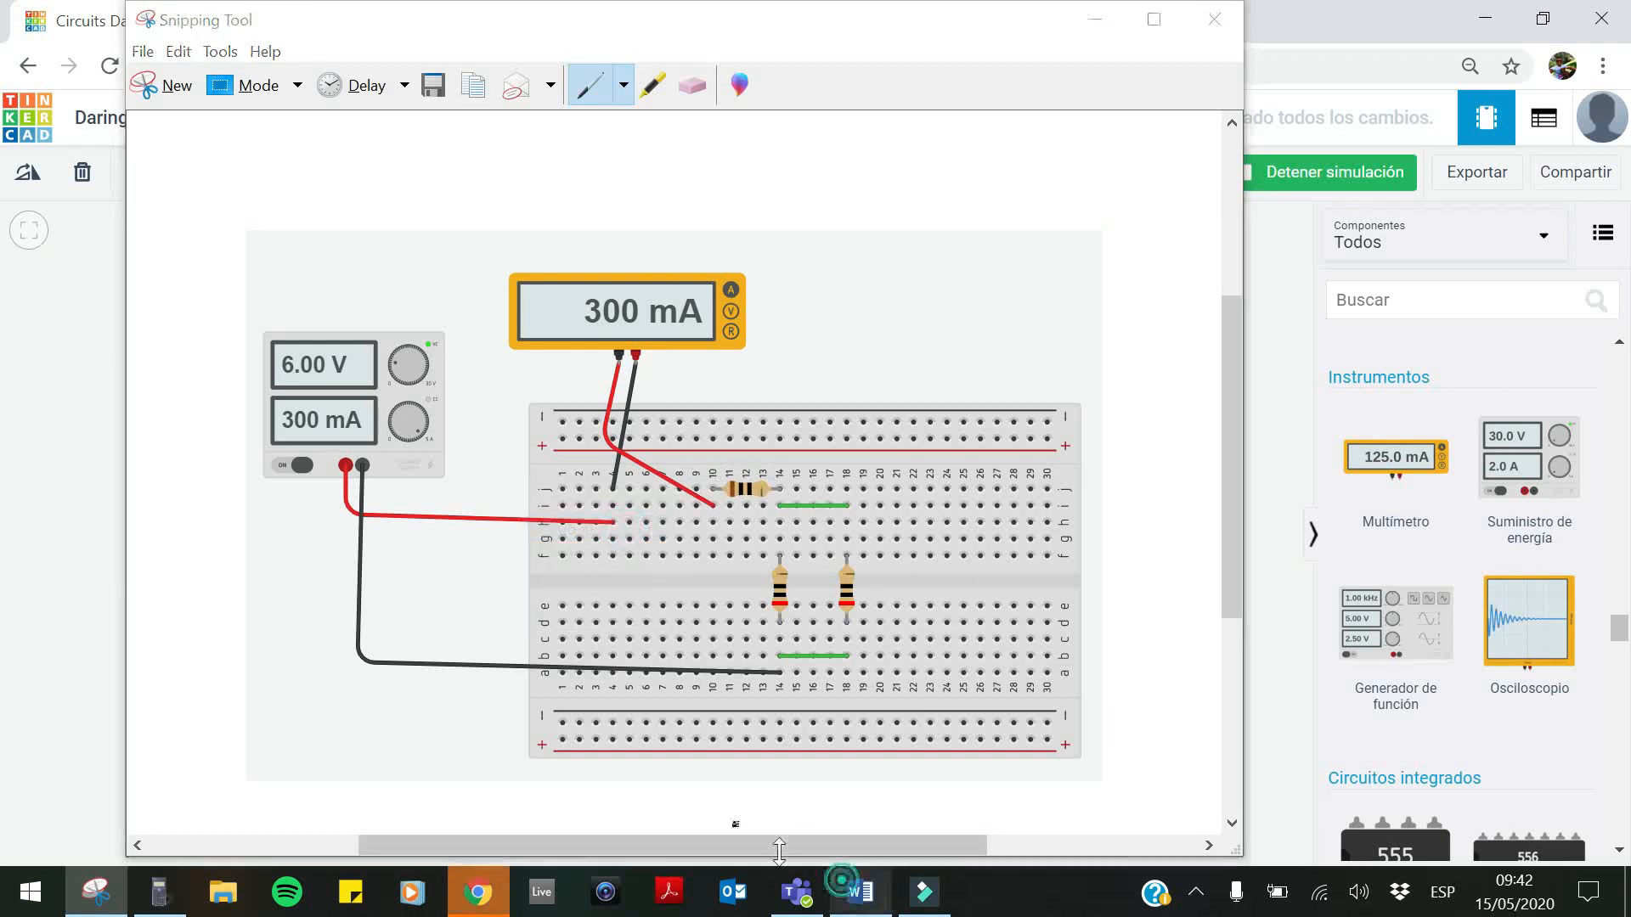
left_click(860, 892)
left_click(497, 684)
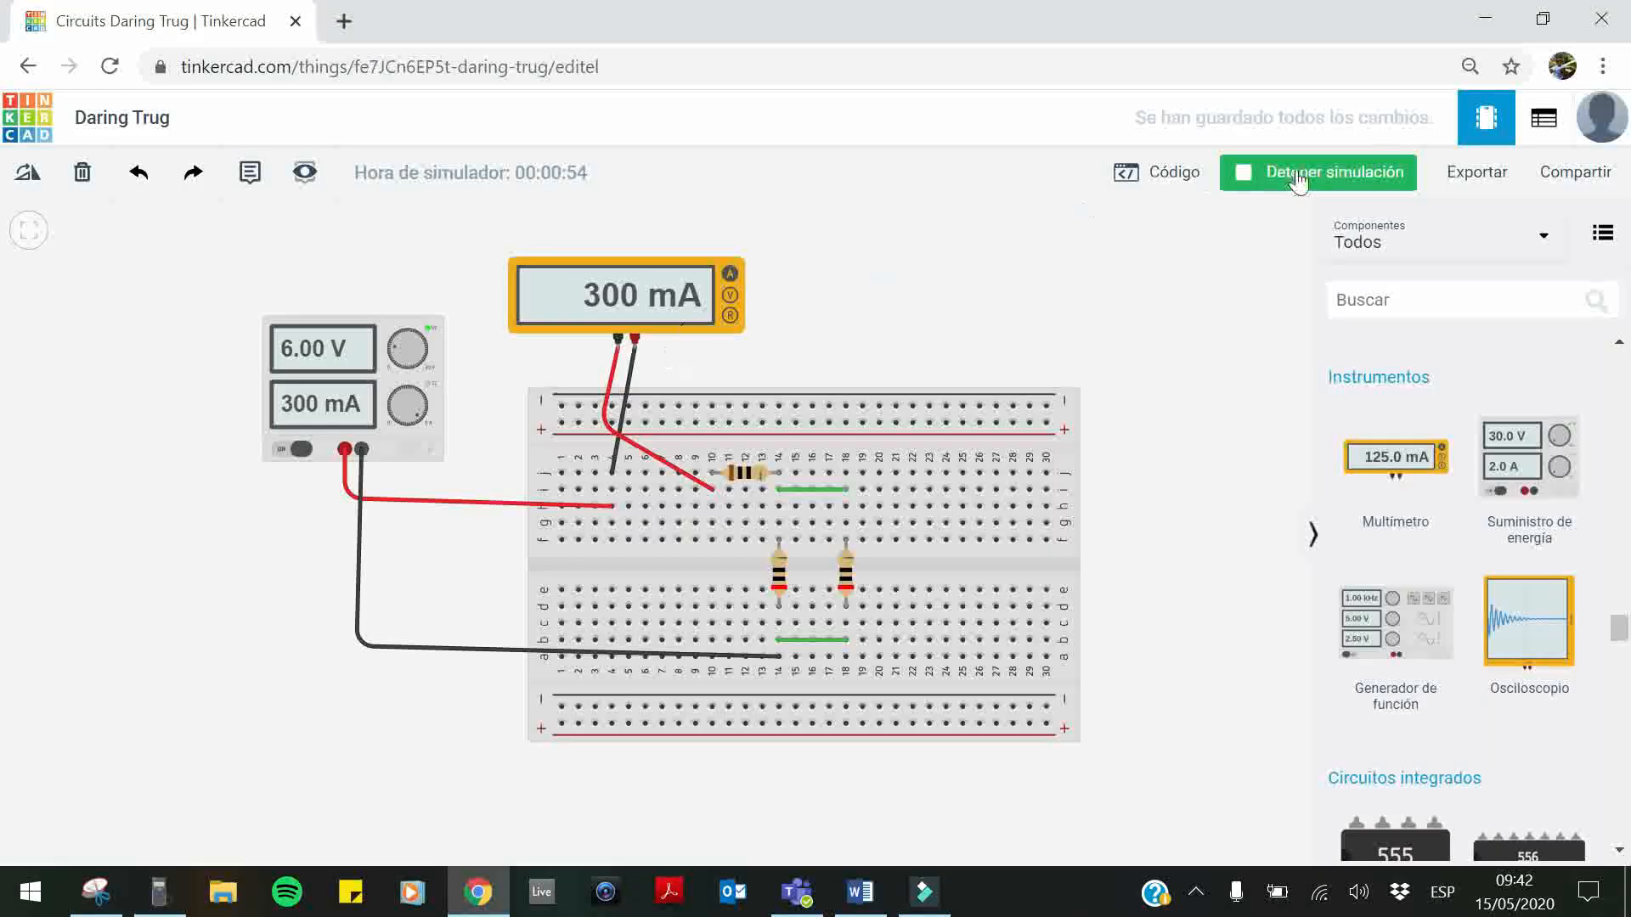
Stop the Tinkercad simulation and move the multimeter farther up, away from the breadboard
left_click(1294, 177)
left_click(962, 267)
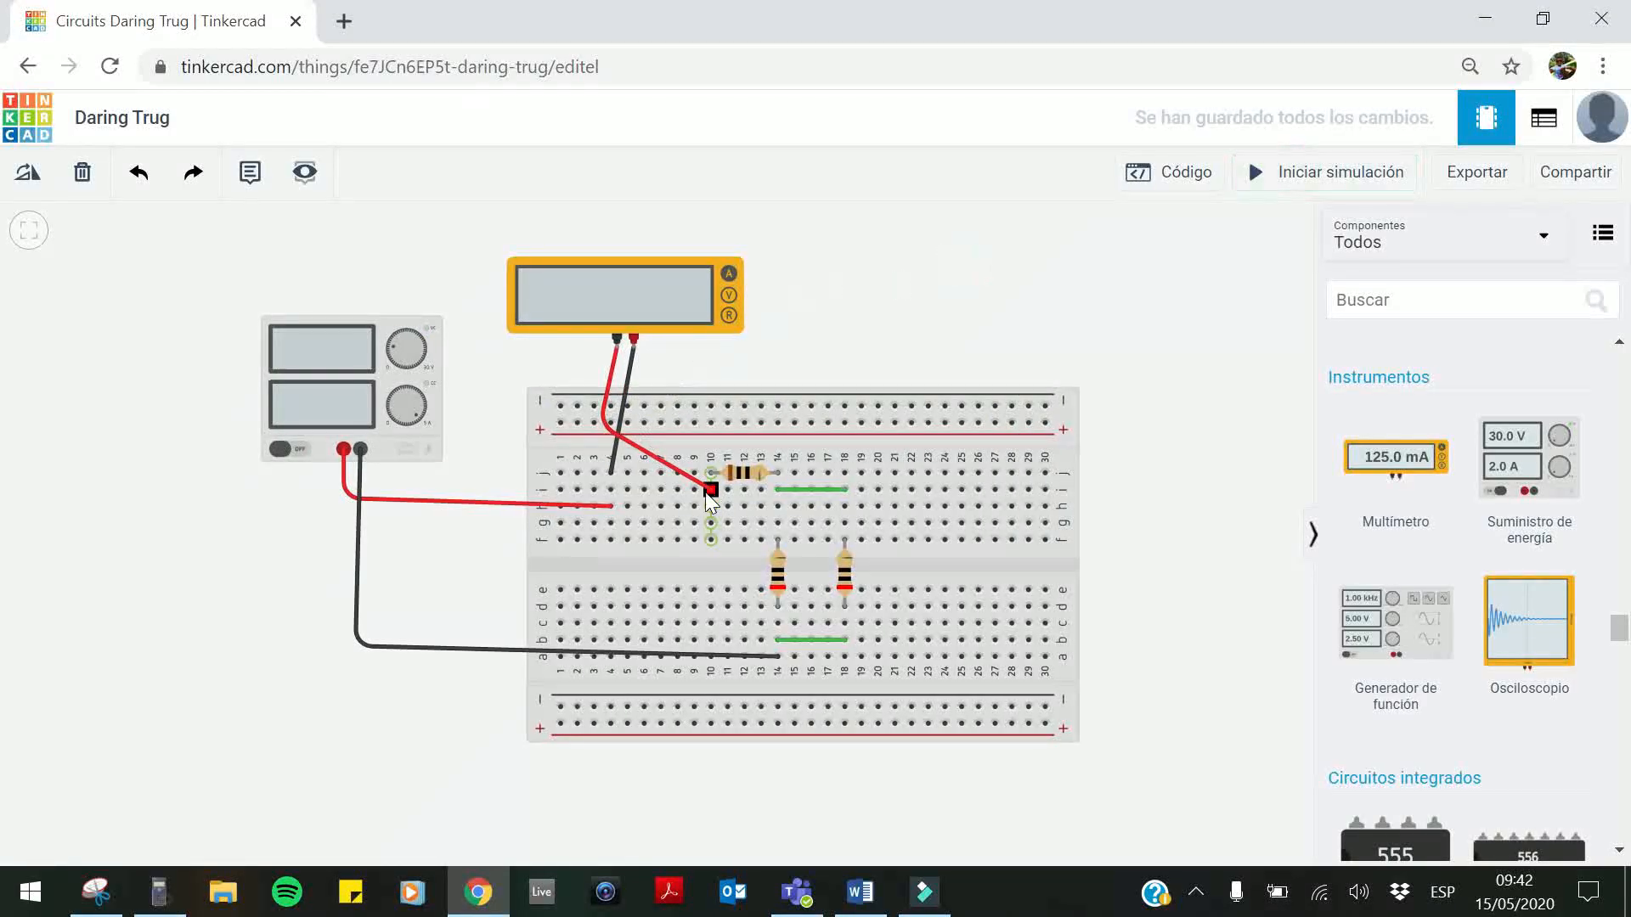
mouse_move(697, 491)
left_mouse_down()
mouse_move(691, 366)
mouse_move(712, 489)
left_mouse_up()
left_click_drag(672, 318, 692, 239)
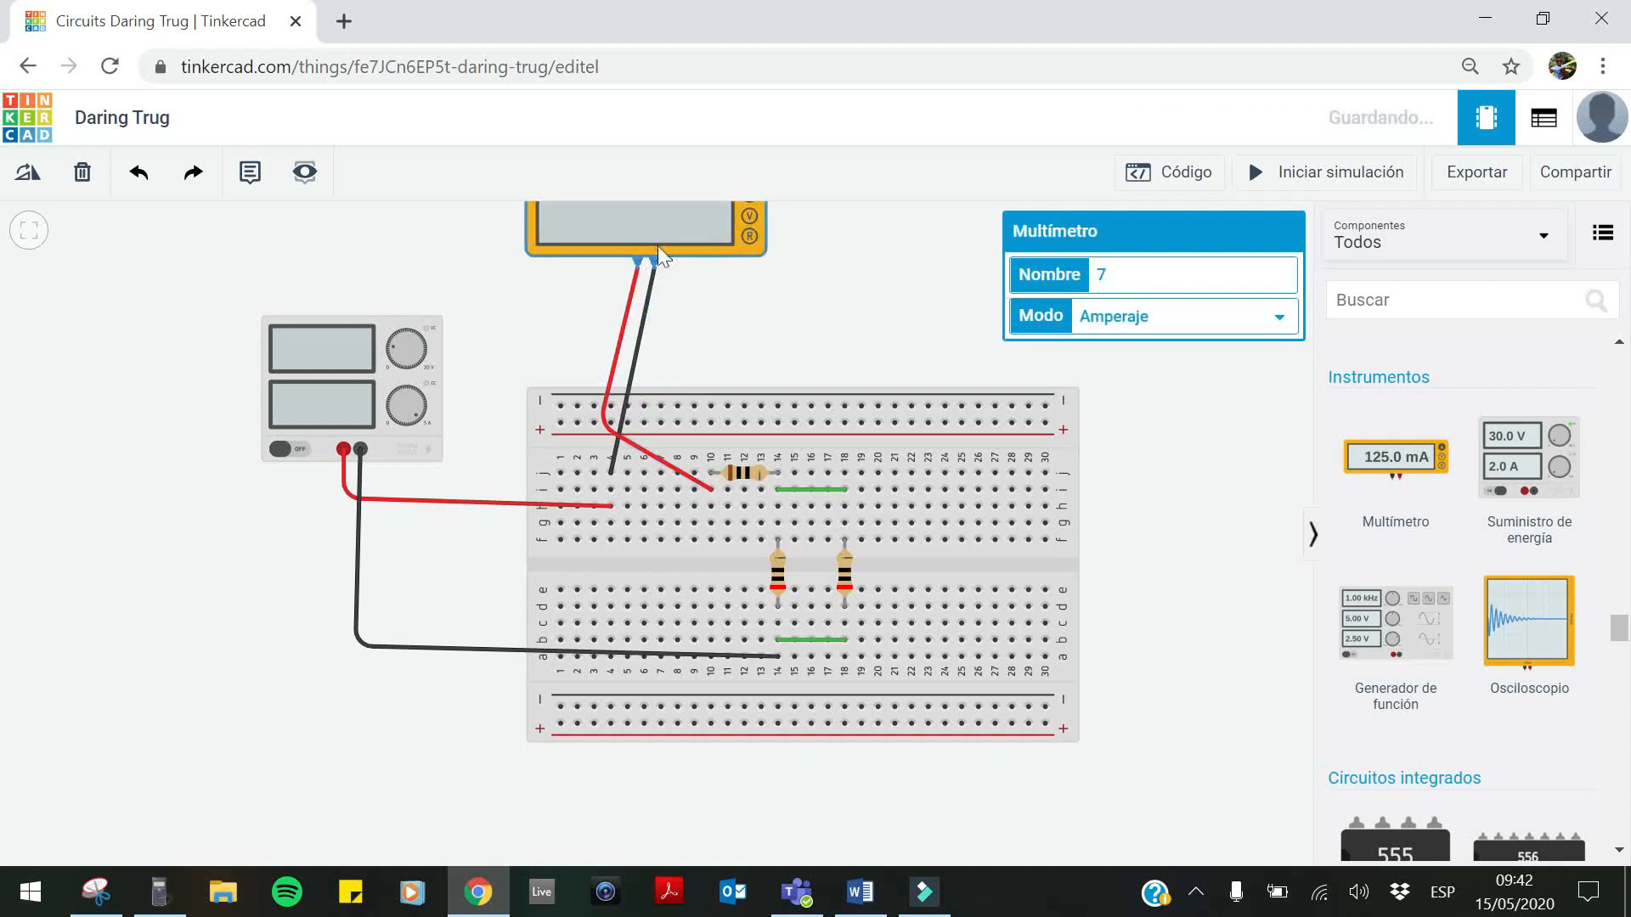
Delete both cables connecting the multimeter to the breadboard
left_click(628, 310)
key("Delete")
left_click(642, 313)
key("Delete")
Move the breadboard end of the power supply's positive cable to hole h10
left_click(600, 505)
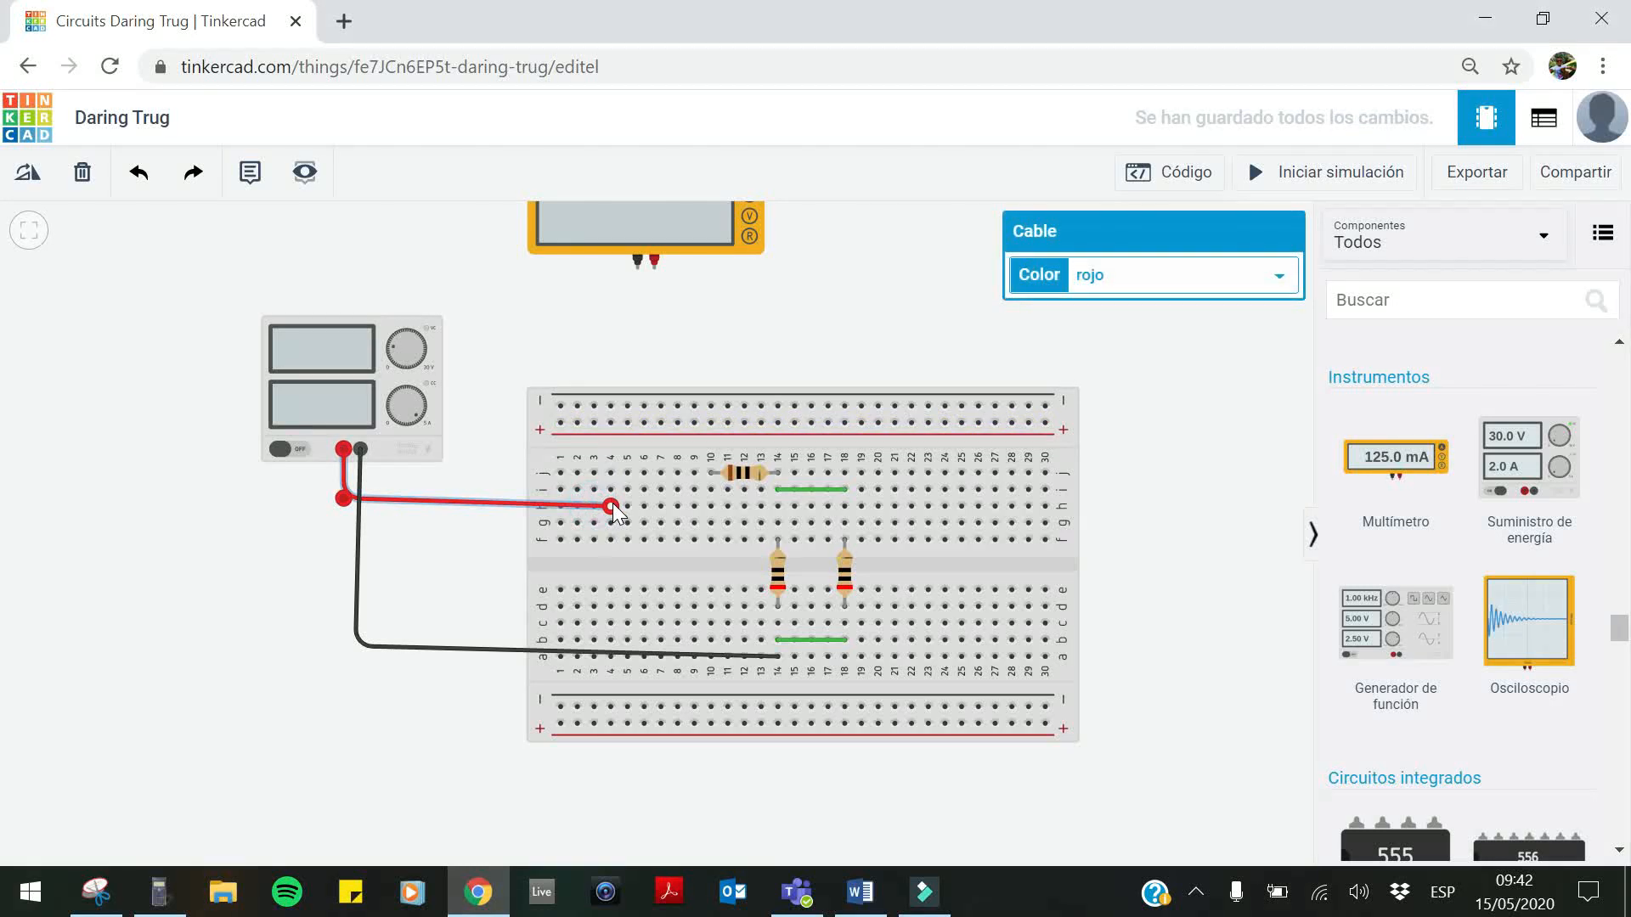
left_click_drag(708, 503, 710, 506)
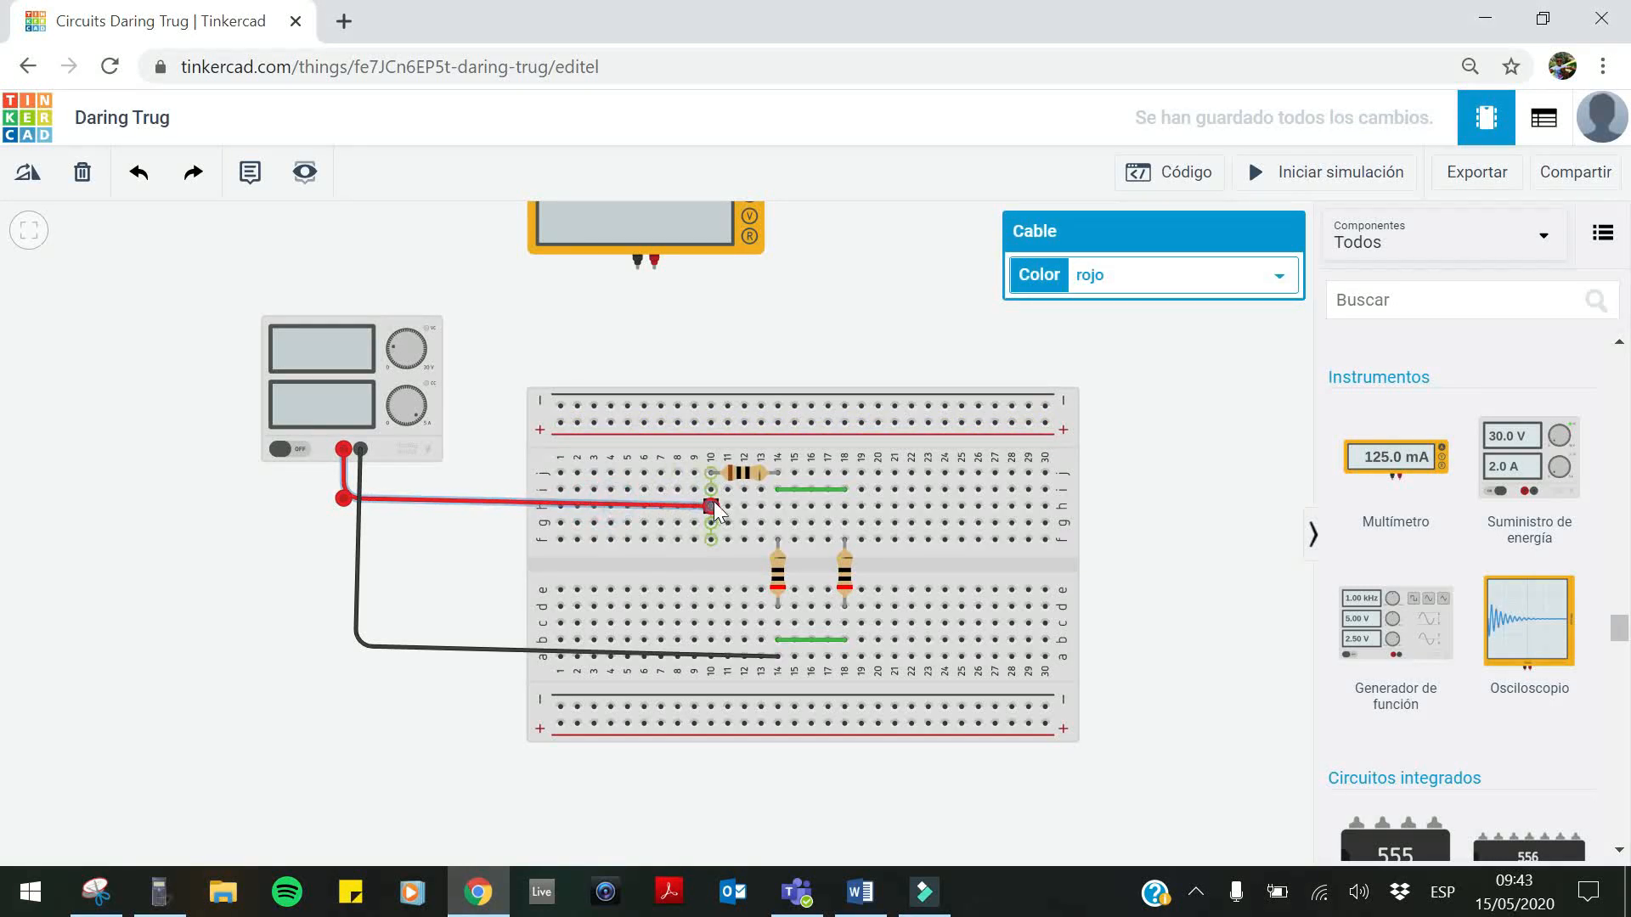
Move the negative cable's breadboard end to hole a11 and extend the lower green jumper from b14 to b11
left_click(762, 655)
left_click(760, 657)
scroll(792, 569, "up", 3)
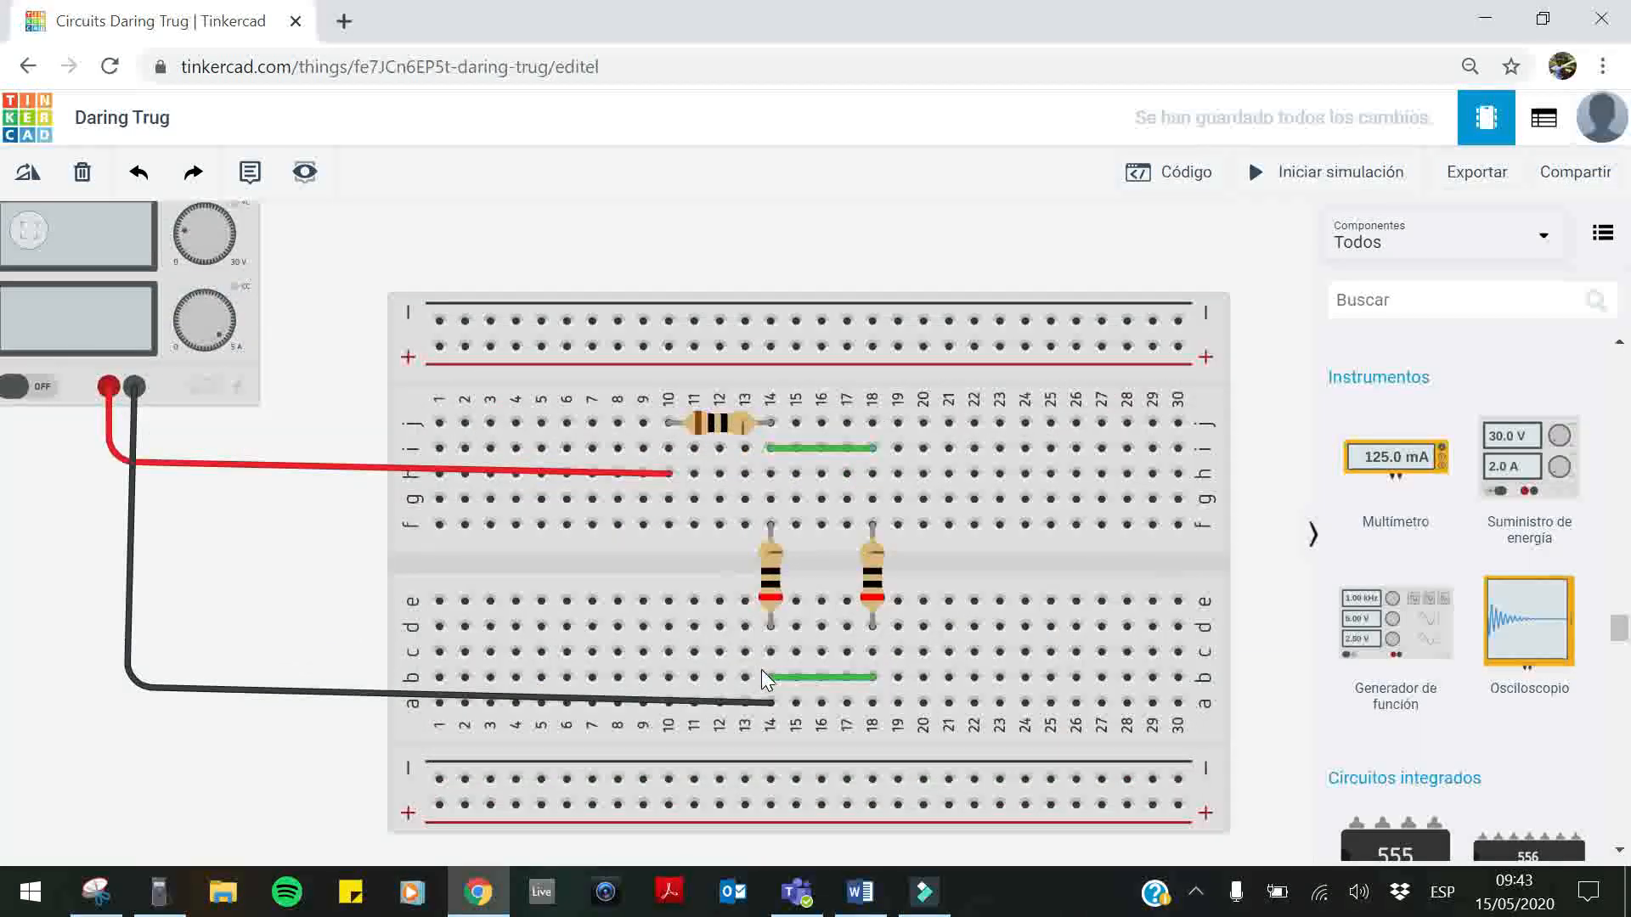
left_click(771, 707)
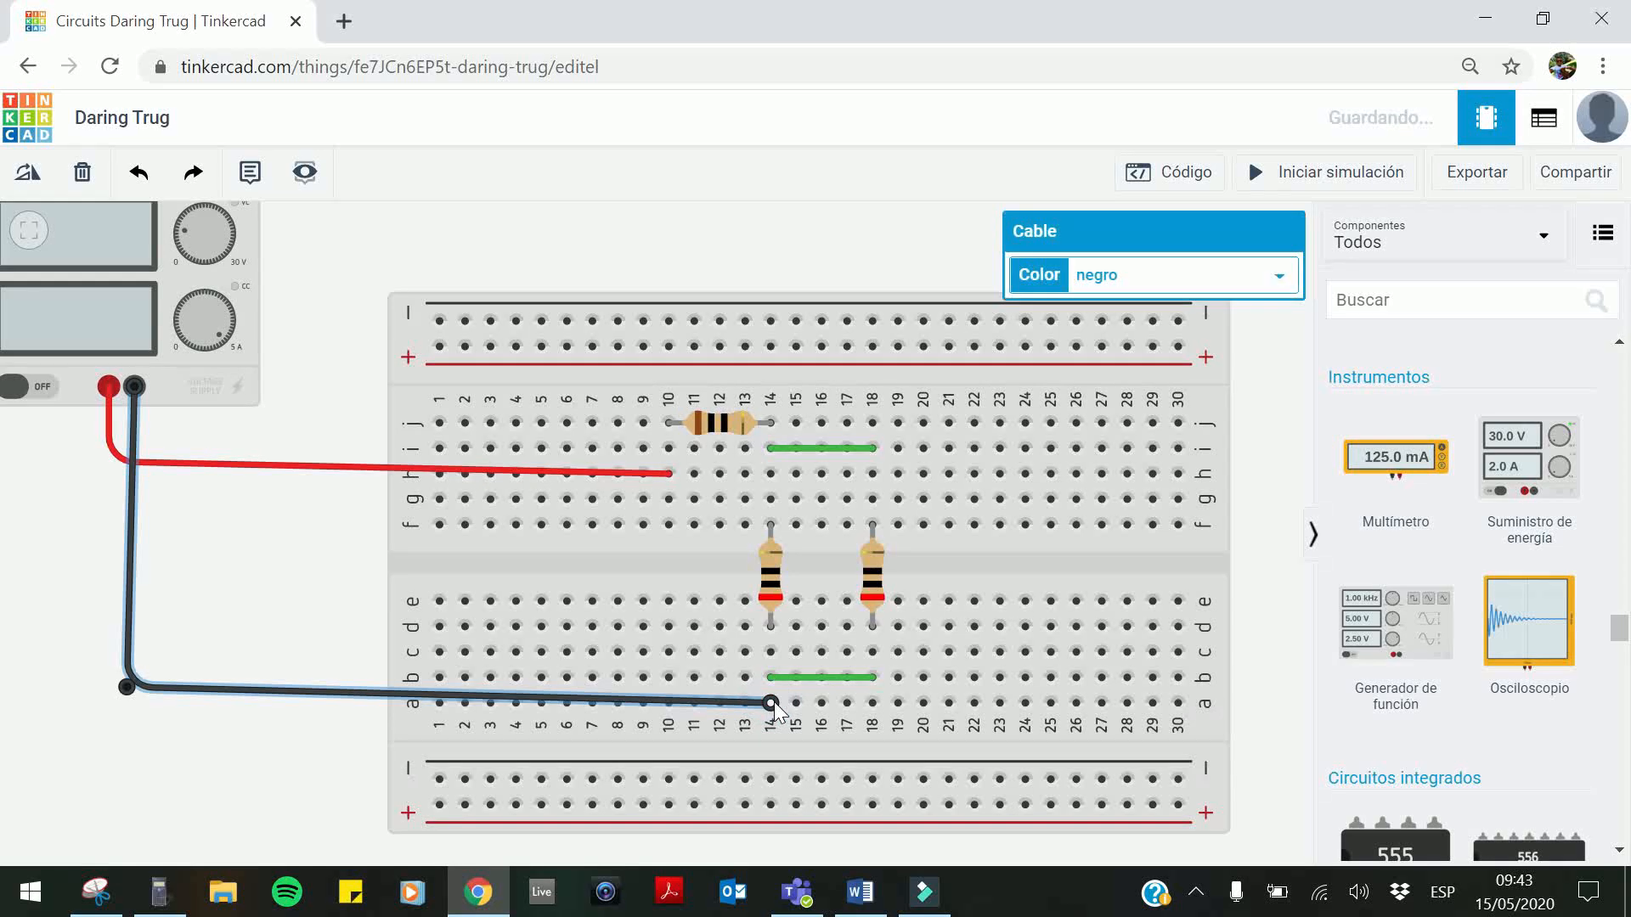
left_click_drag(770, 707, 694, 677)
left_click(771, 677)
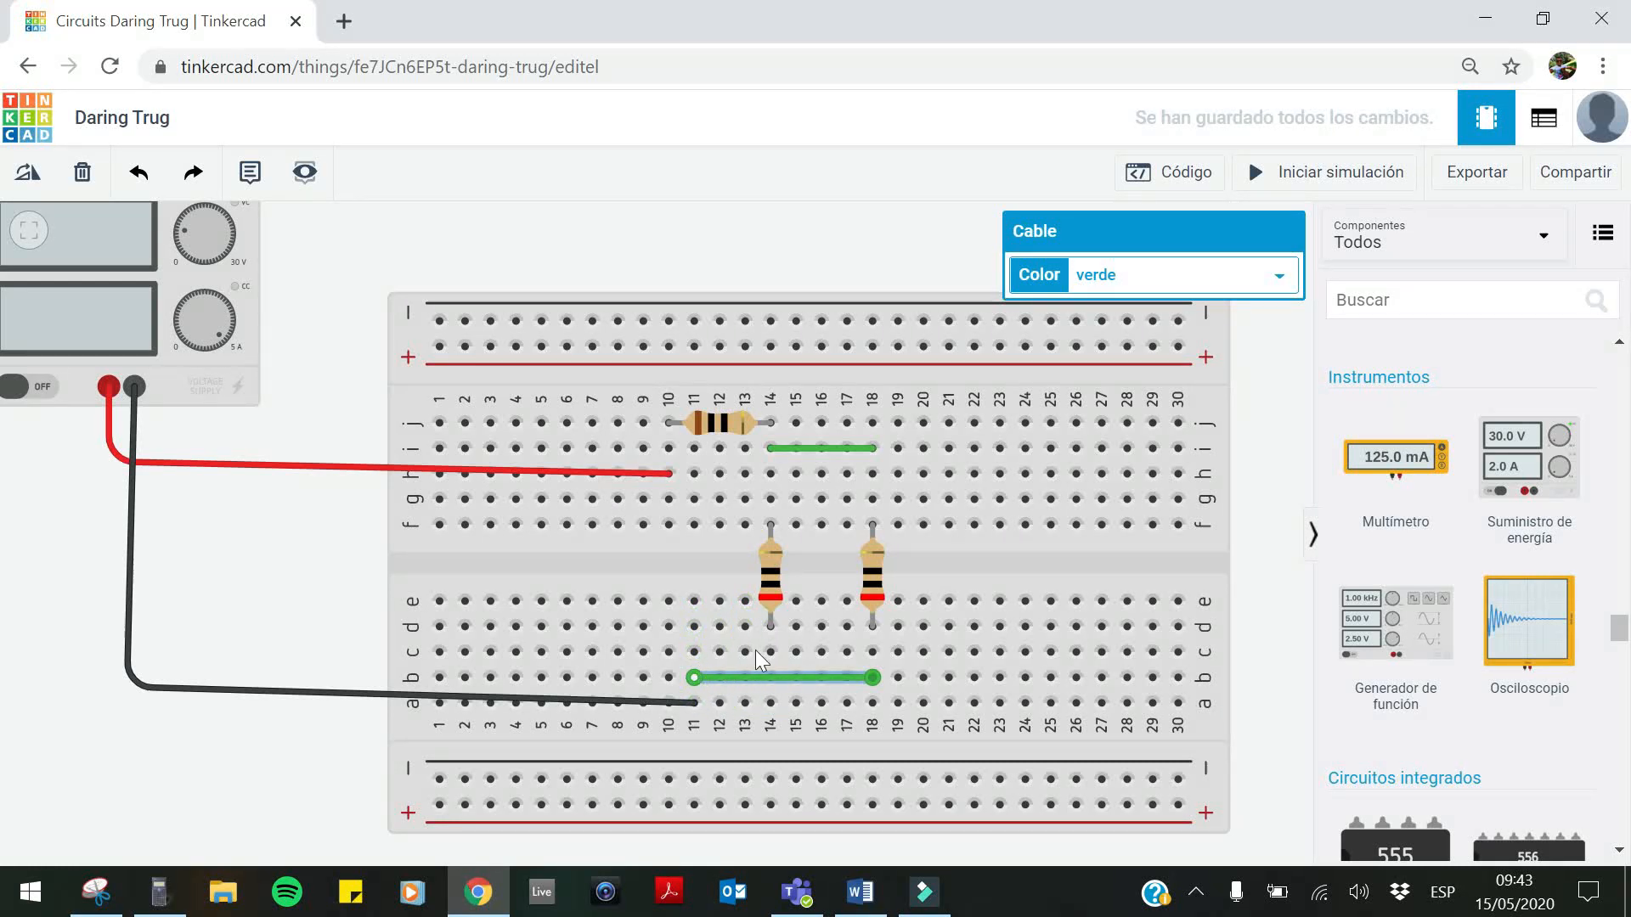
Place the multimeter just below the power supply, overlapping the edge of the breadboard near column 1
scroll(834, 463, "down", 2)
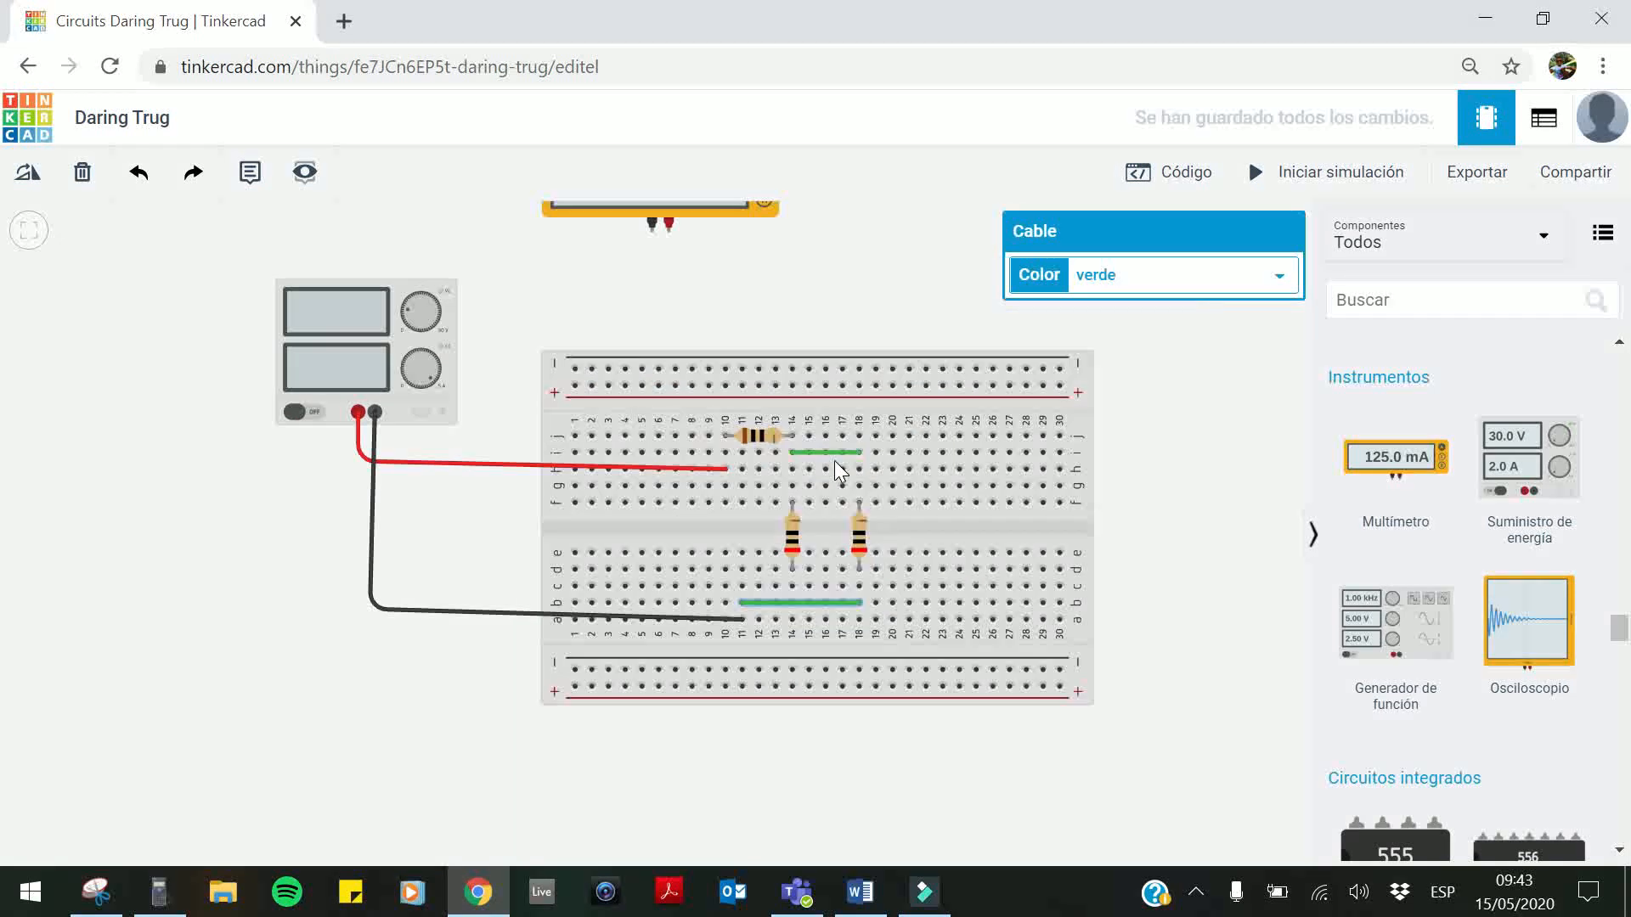
left_click_drag(844, 292, 819, 386)
left_click_drag(667, 289, 1030, 627)
left_click_drag(1085, 615, 515, 633)
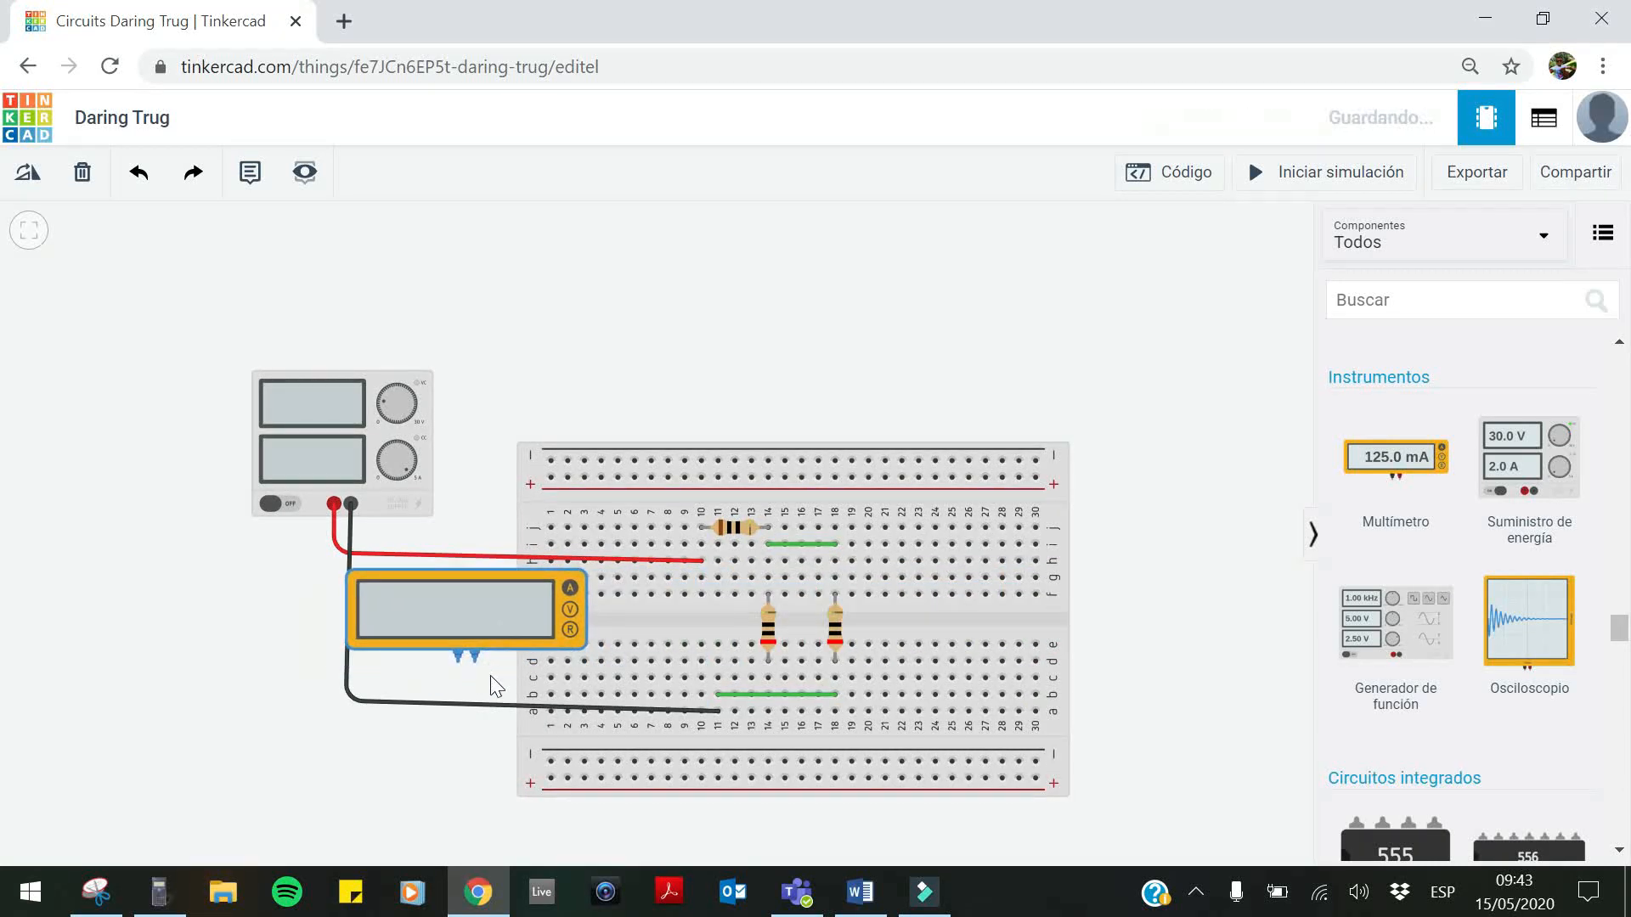
Run a cable from the multimeter's positive terminal to hole c14 and set its color to rojo
left_click(474, 654)
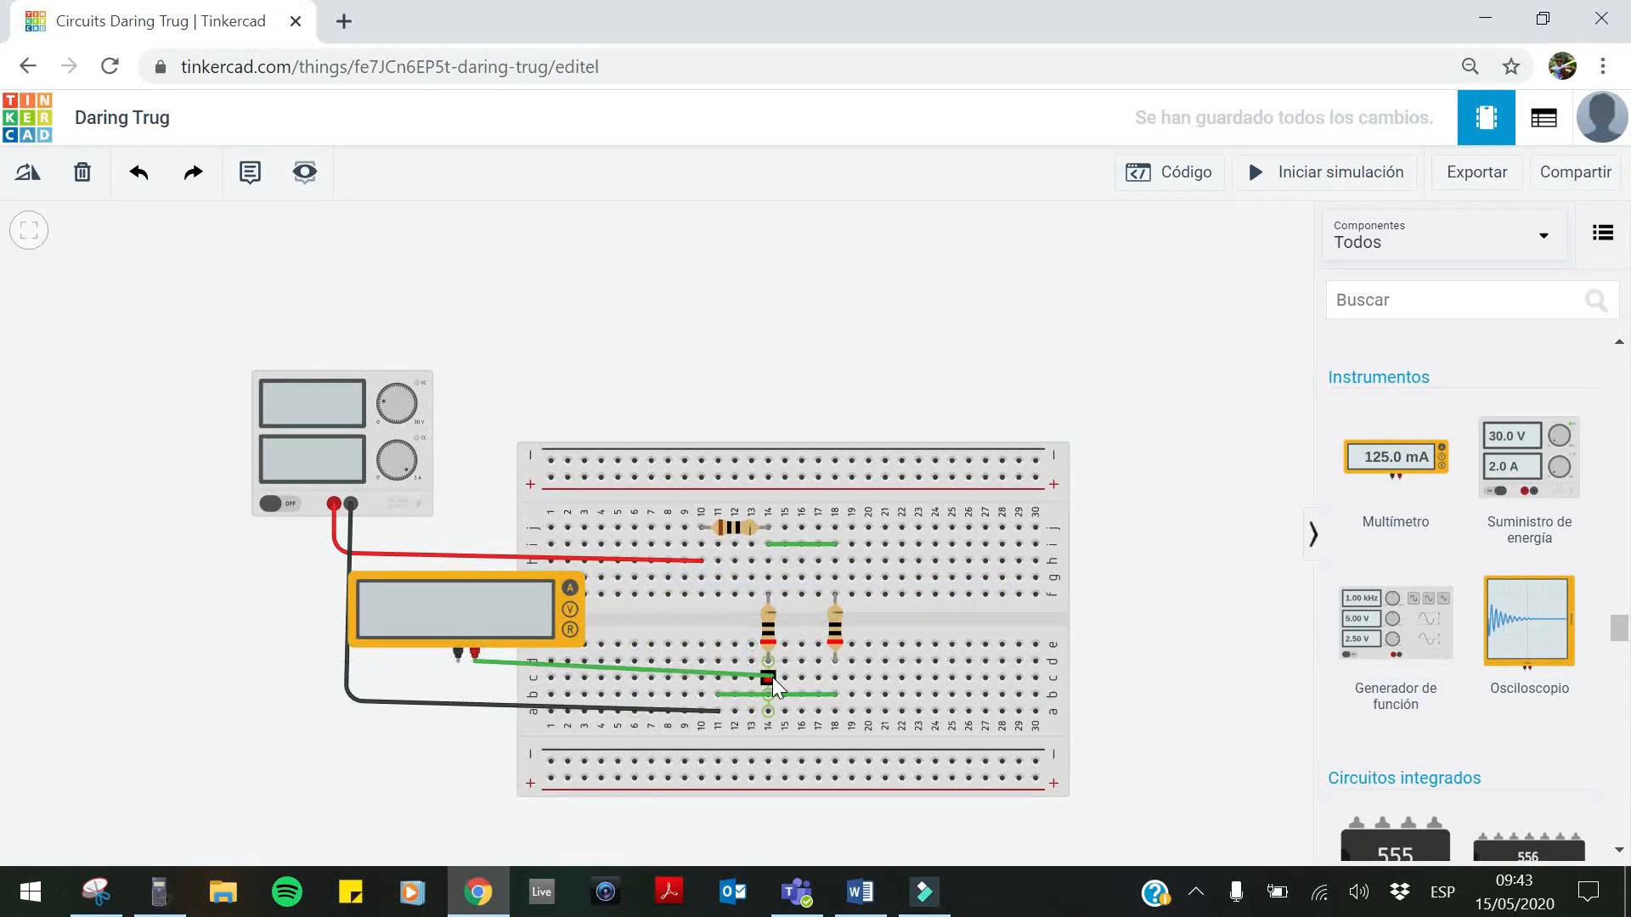
left_click(768, 677)
left_click(1259, 291)
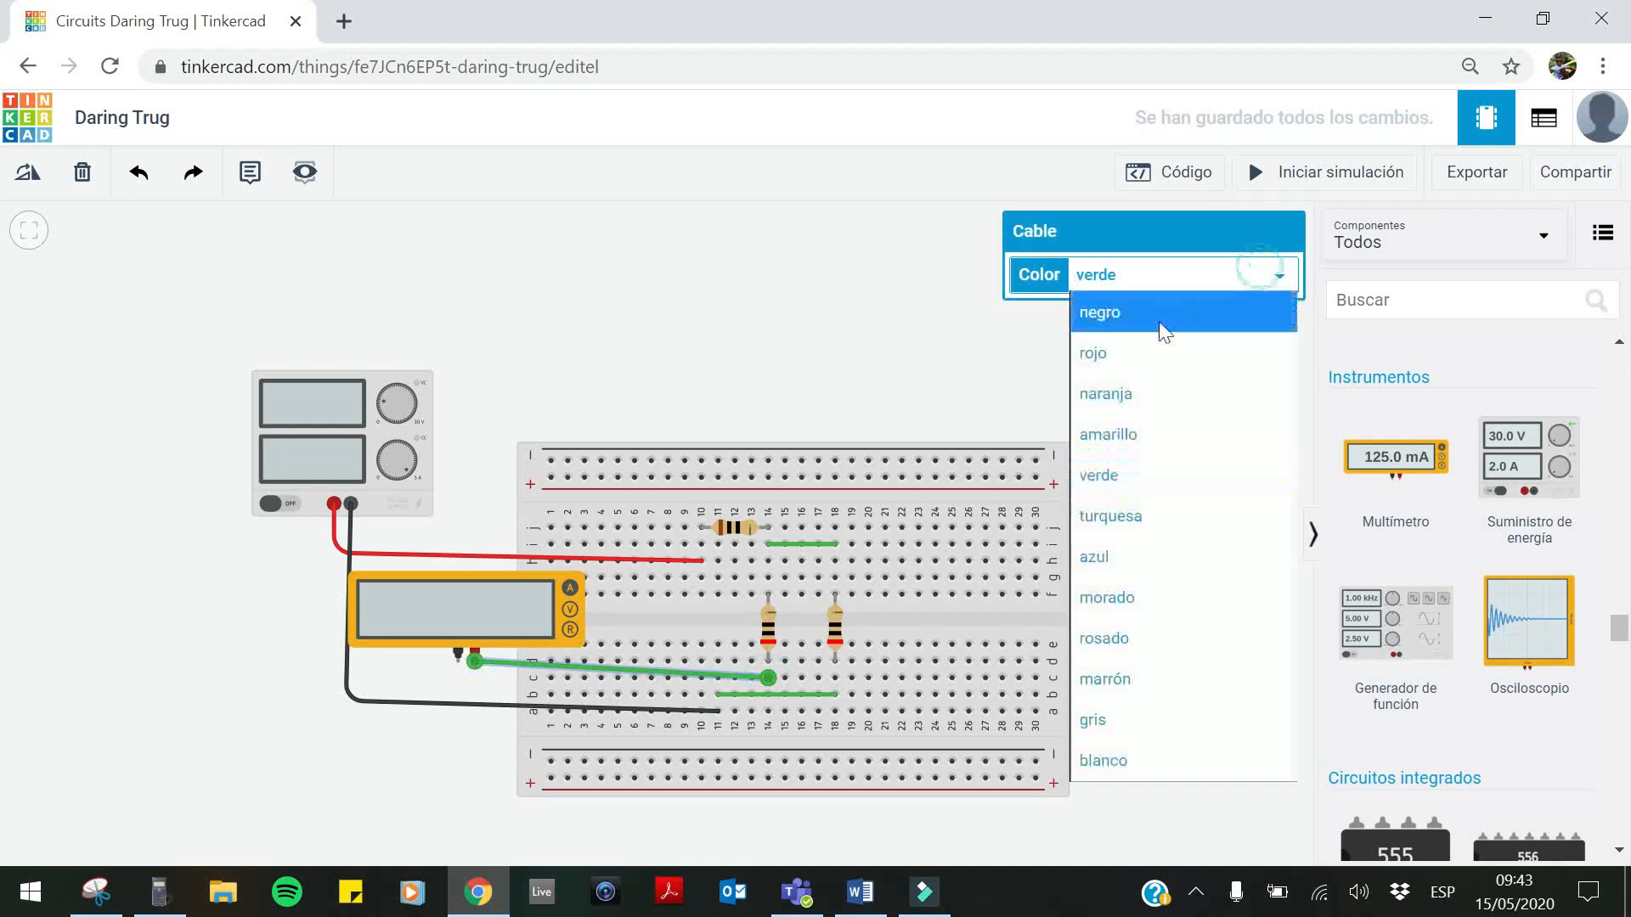
left_click(1136, 352)
Shift the multimeter slightly up and run a bent cable, colored negro, from its negative terminal to hole c11
left_click(489, 586)
mouse_move(488, 586)
left_mouse_down()
mouse_move(490, 572)
mouse_move(472, 601)
left_mouse_up()
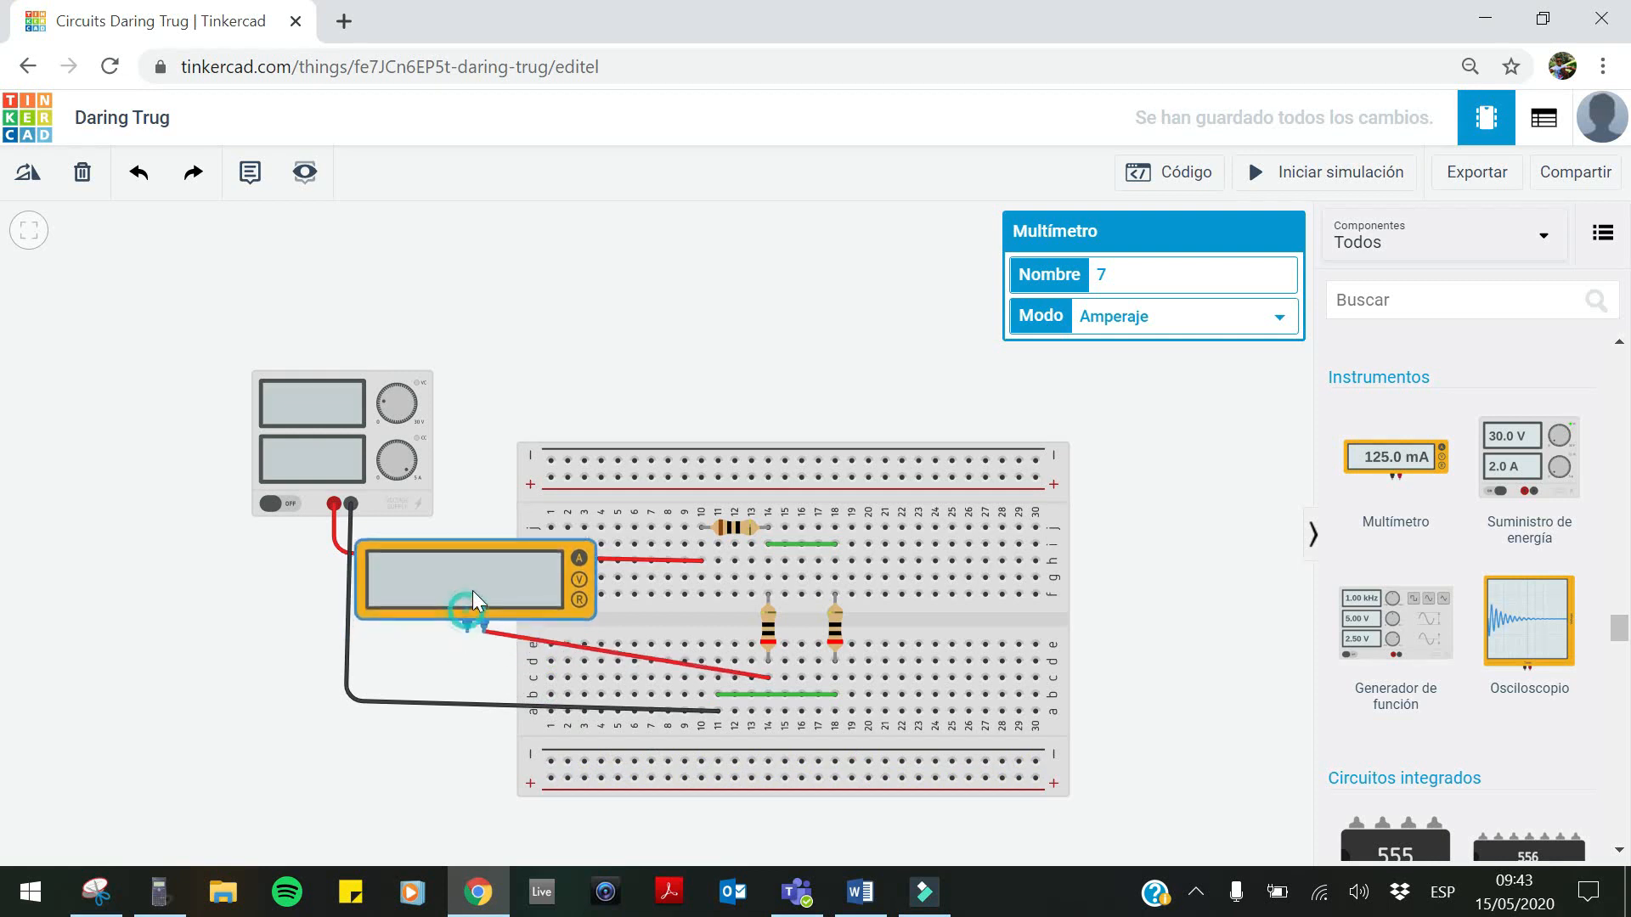
left_click(469, 660)
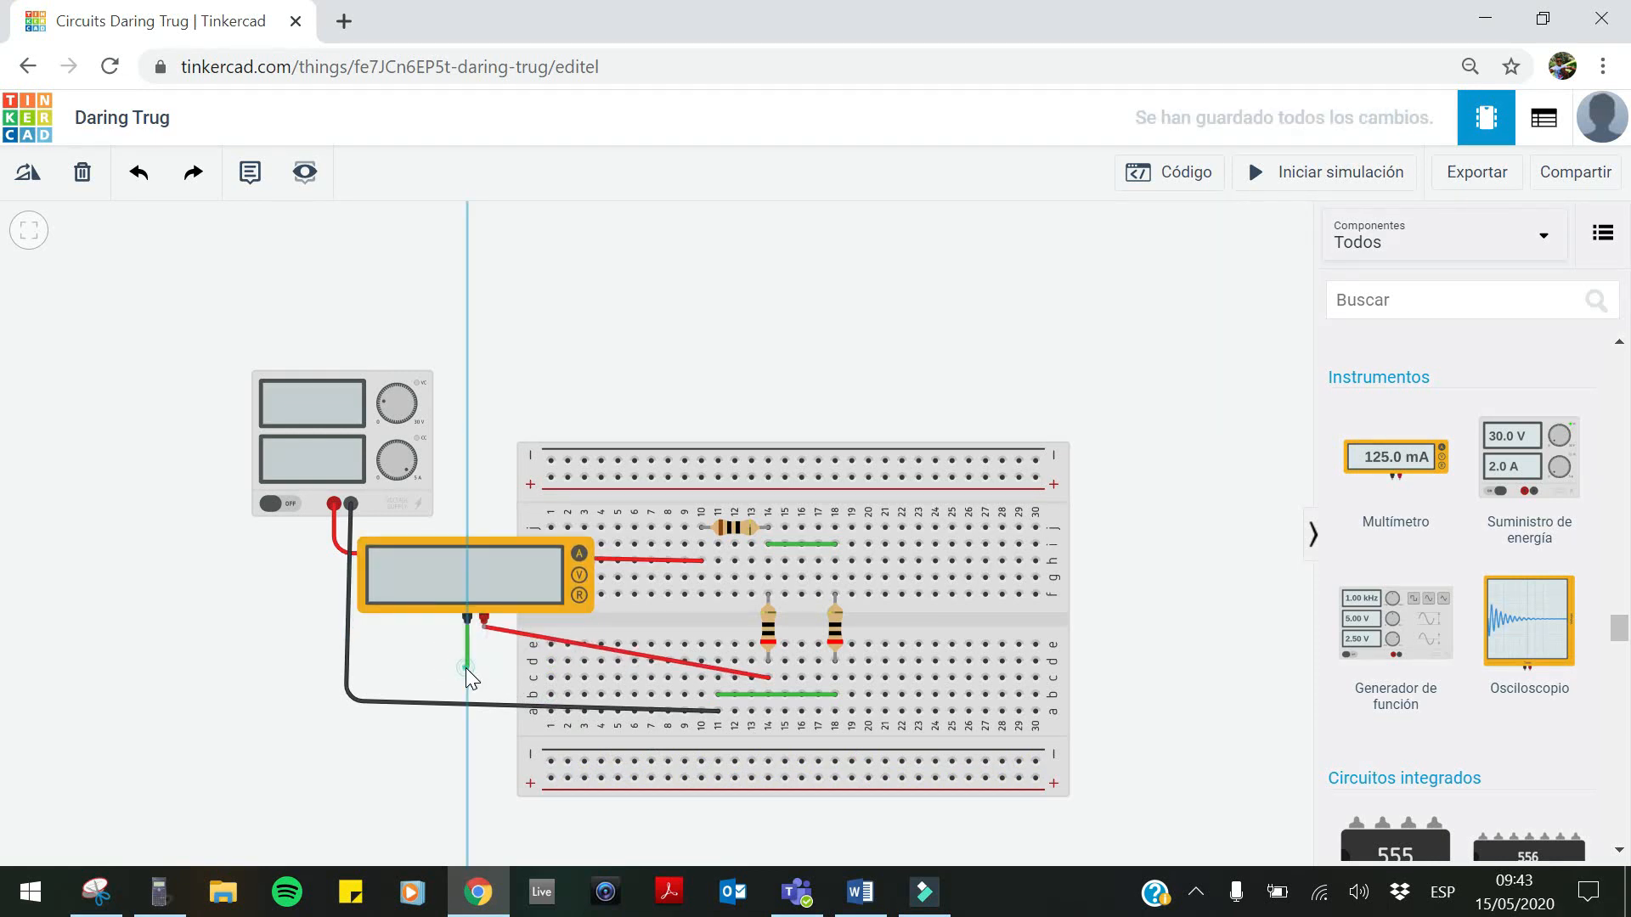
left_click(717, 677)
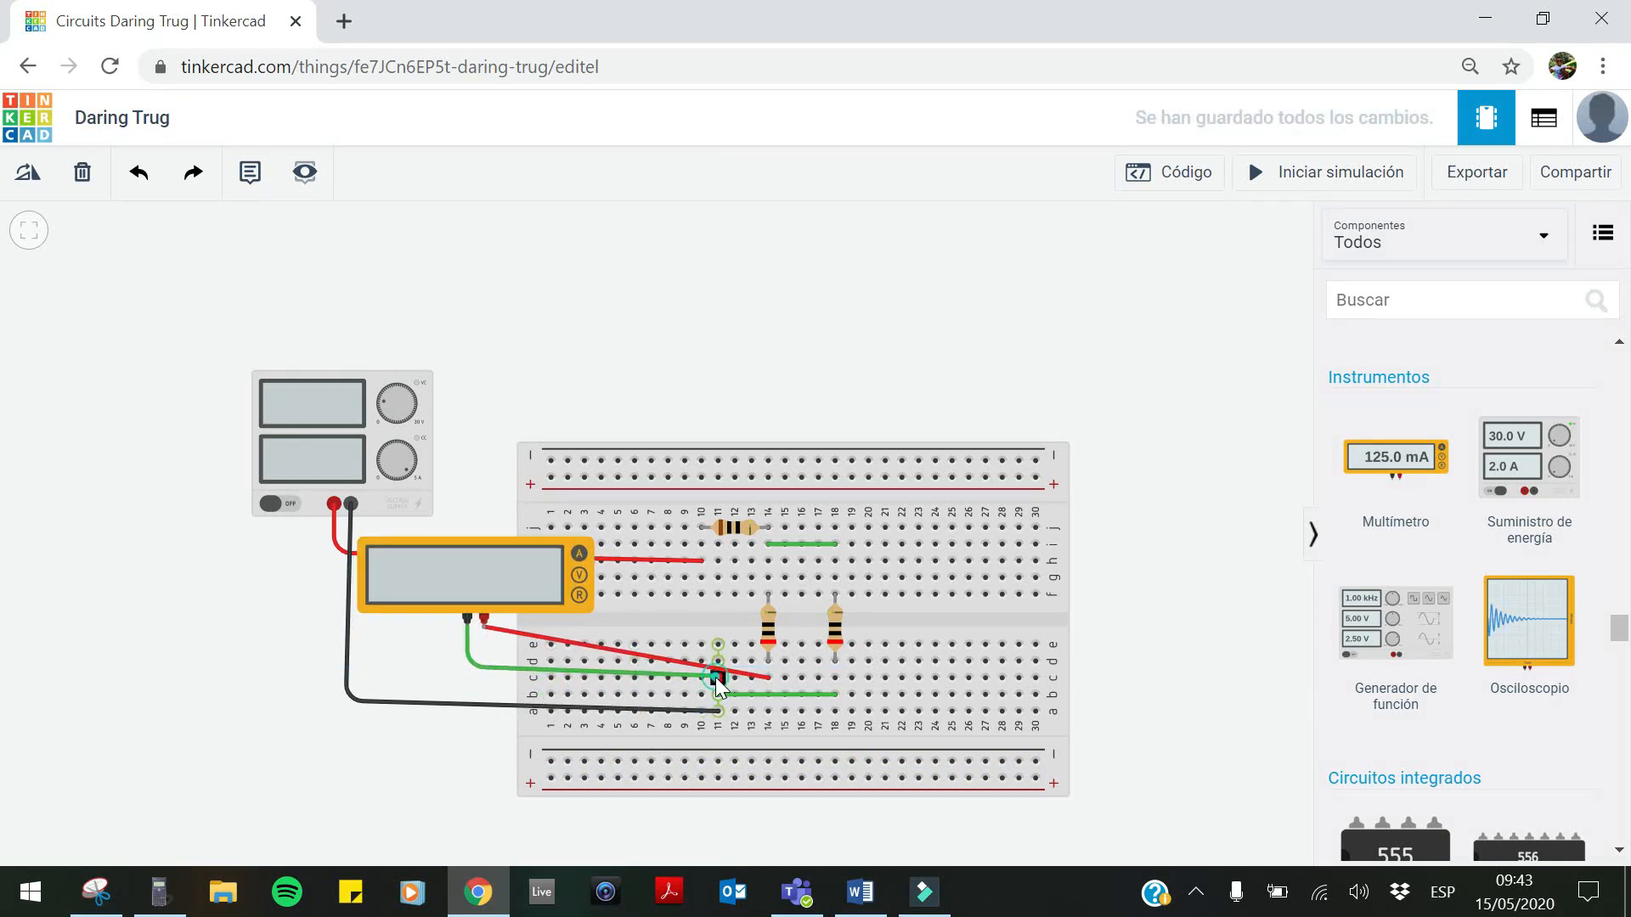
left_click(719, 677)
left_click(1175, 277)
left_click(1113, 327)
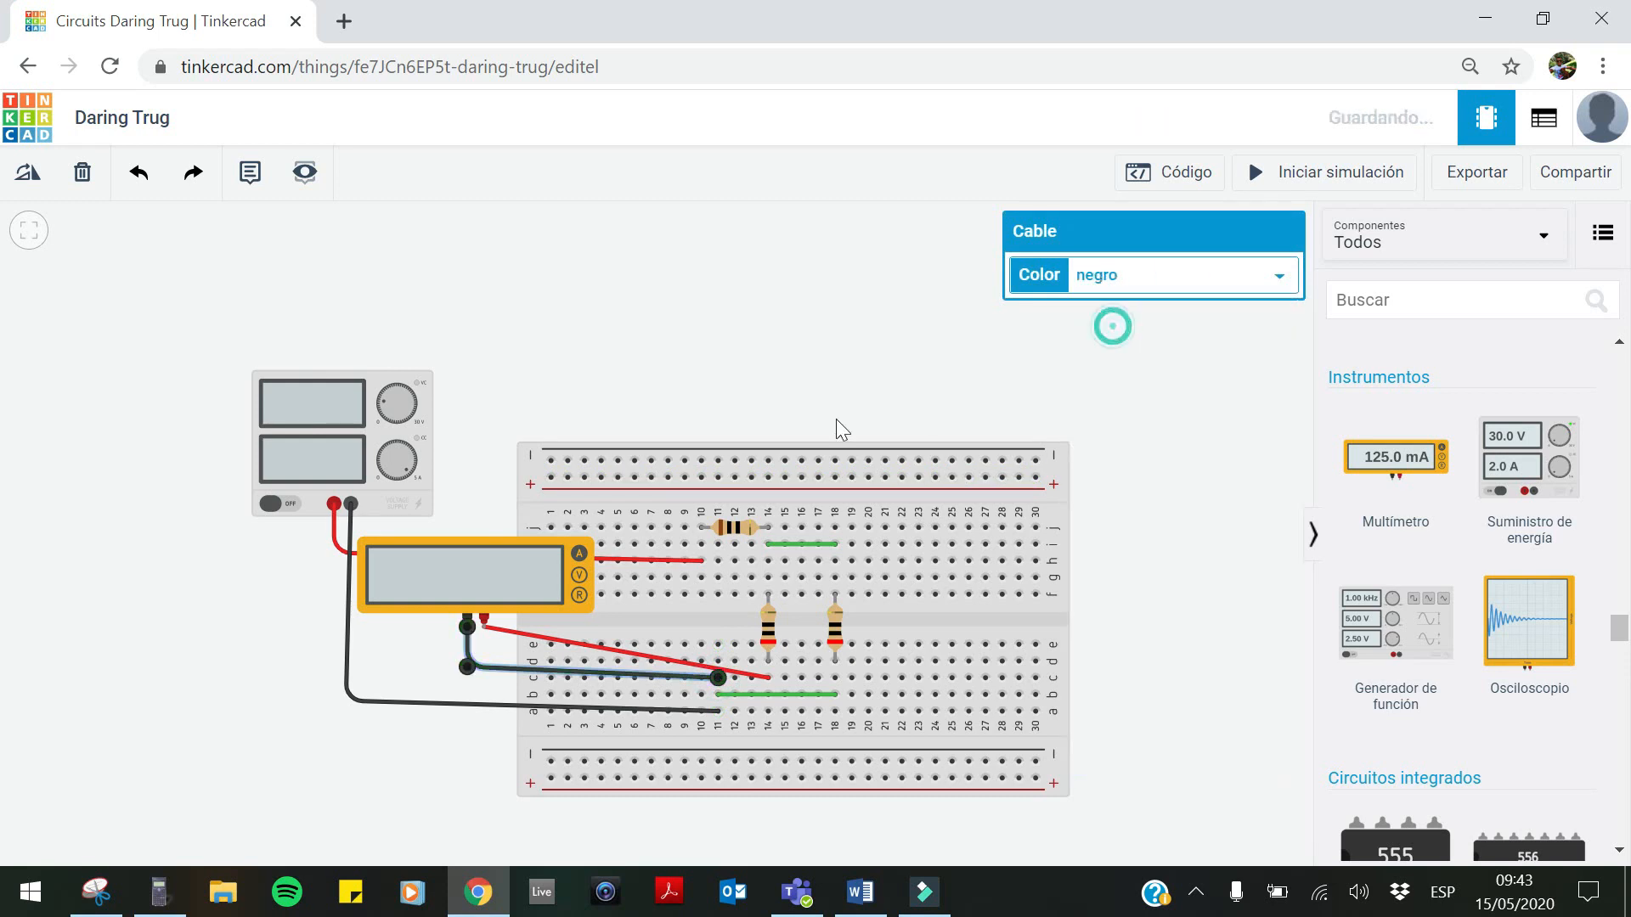
left_click(831, 355)
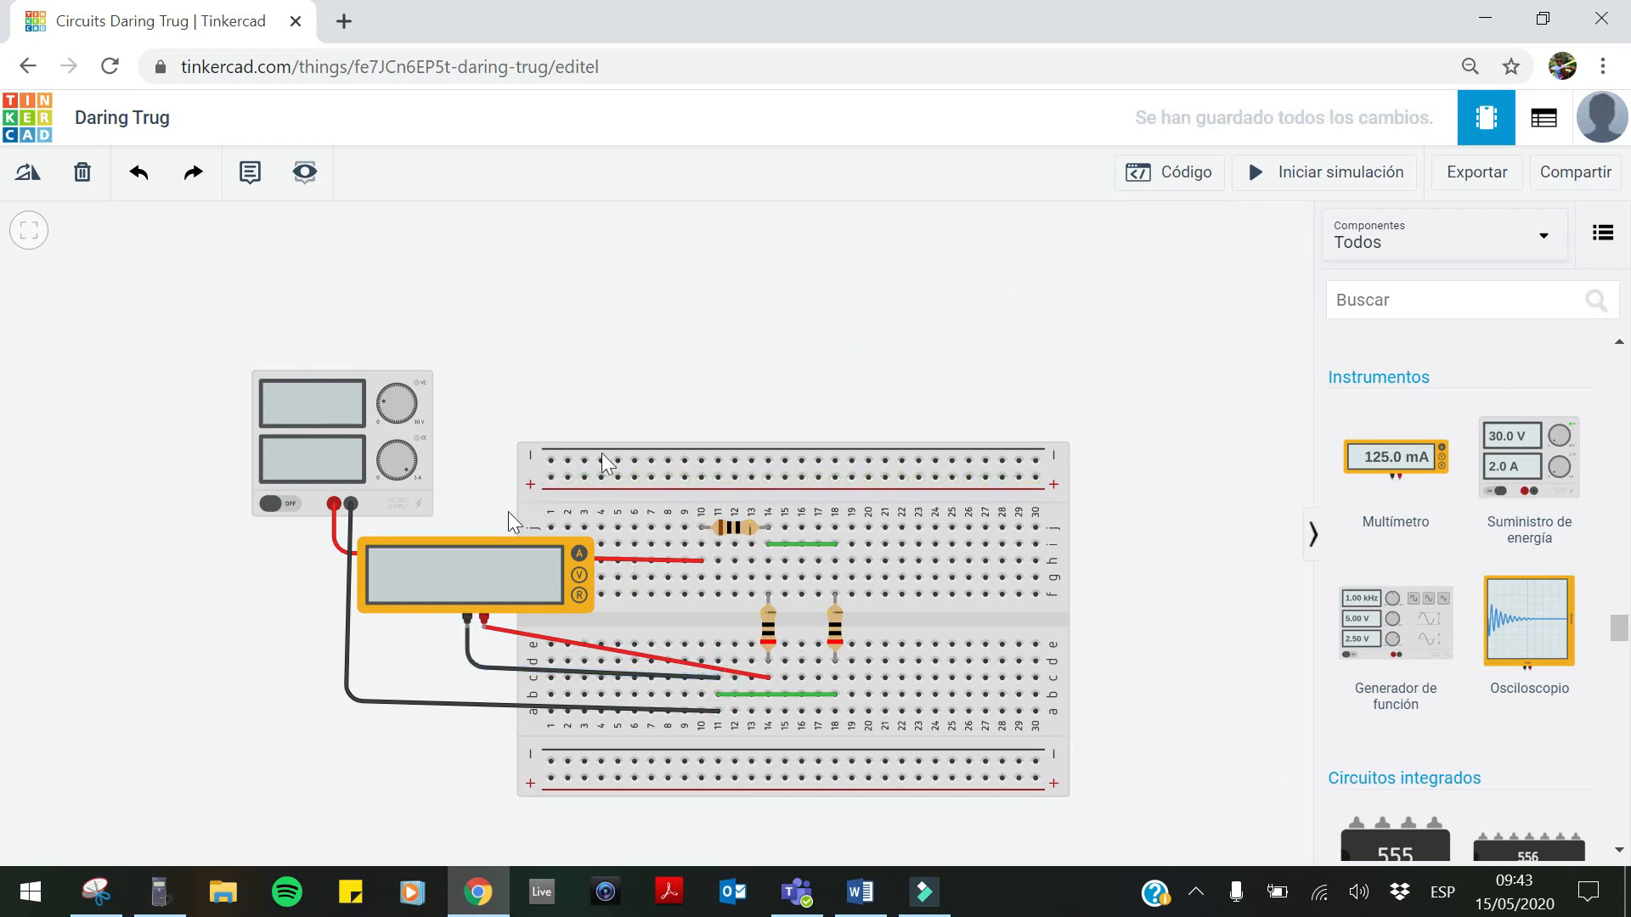
Start the simulation and copy a Snipping Tool capture of the whole circuit
left_click(1336, 177)
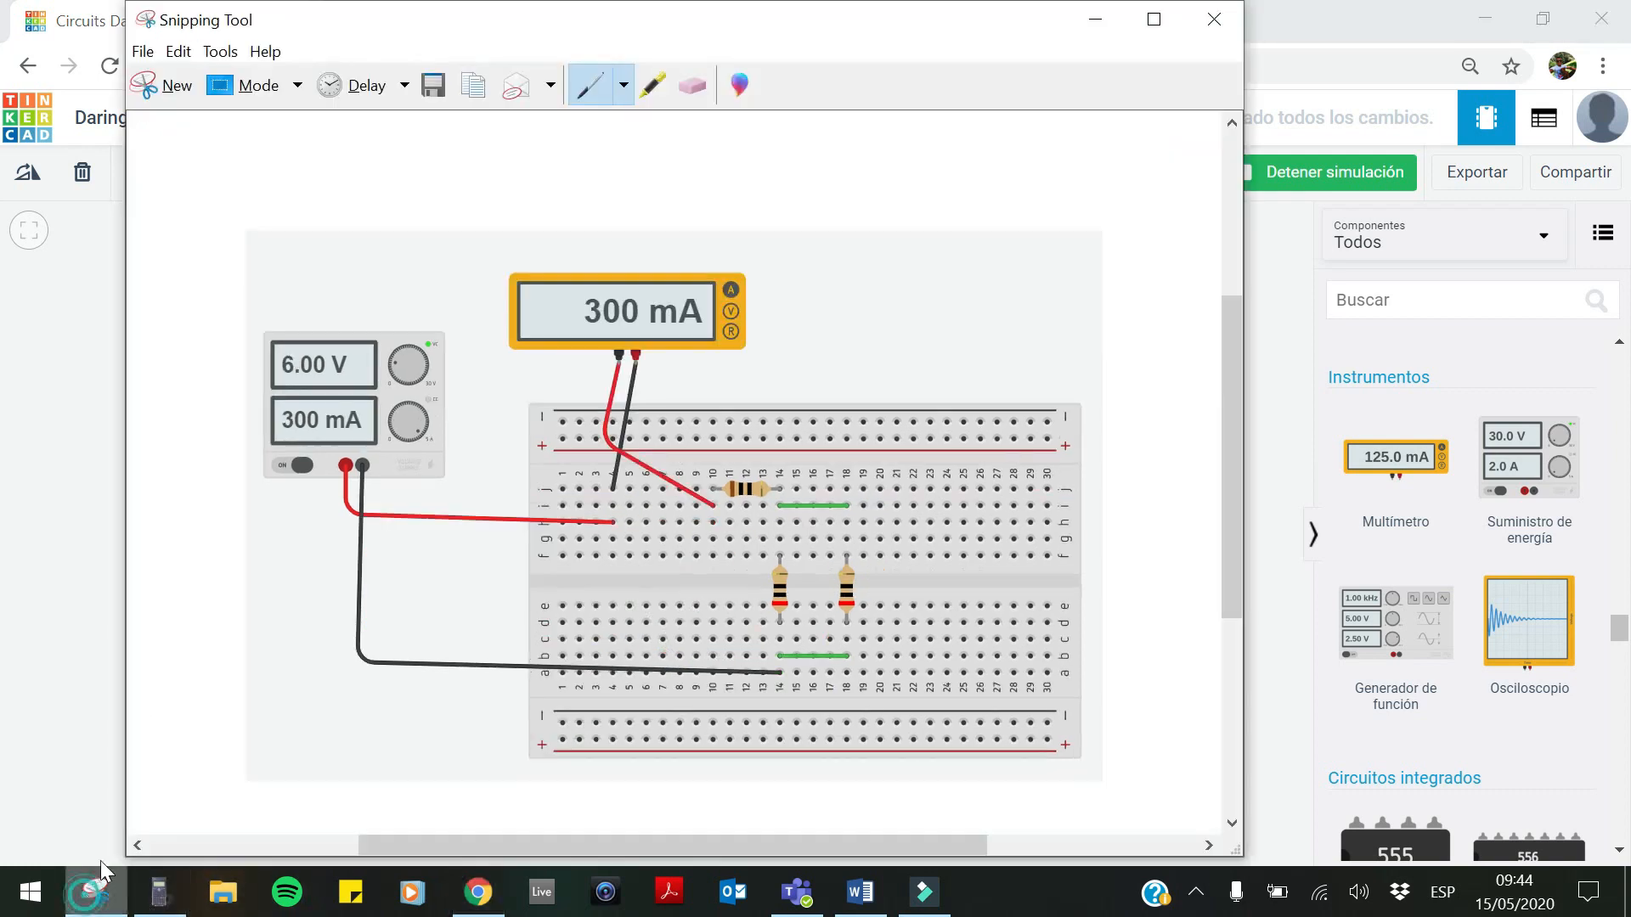
left_click(96, 892)
left_click(153, 89)
left_click_drag(210, 308, 1121, 817)
right_click(629, 671)
left_click(673, 710)
Paste the capture below Ir2= in the Word guide and shrink it proportionally to about half its size
left_click(860, 892)
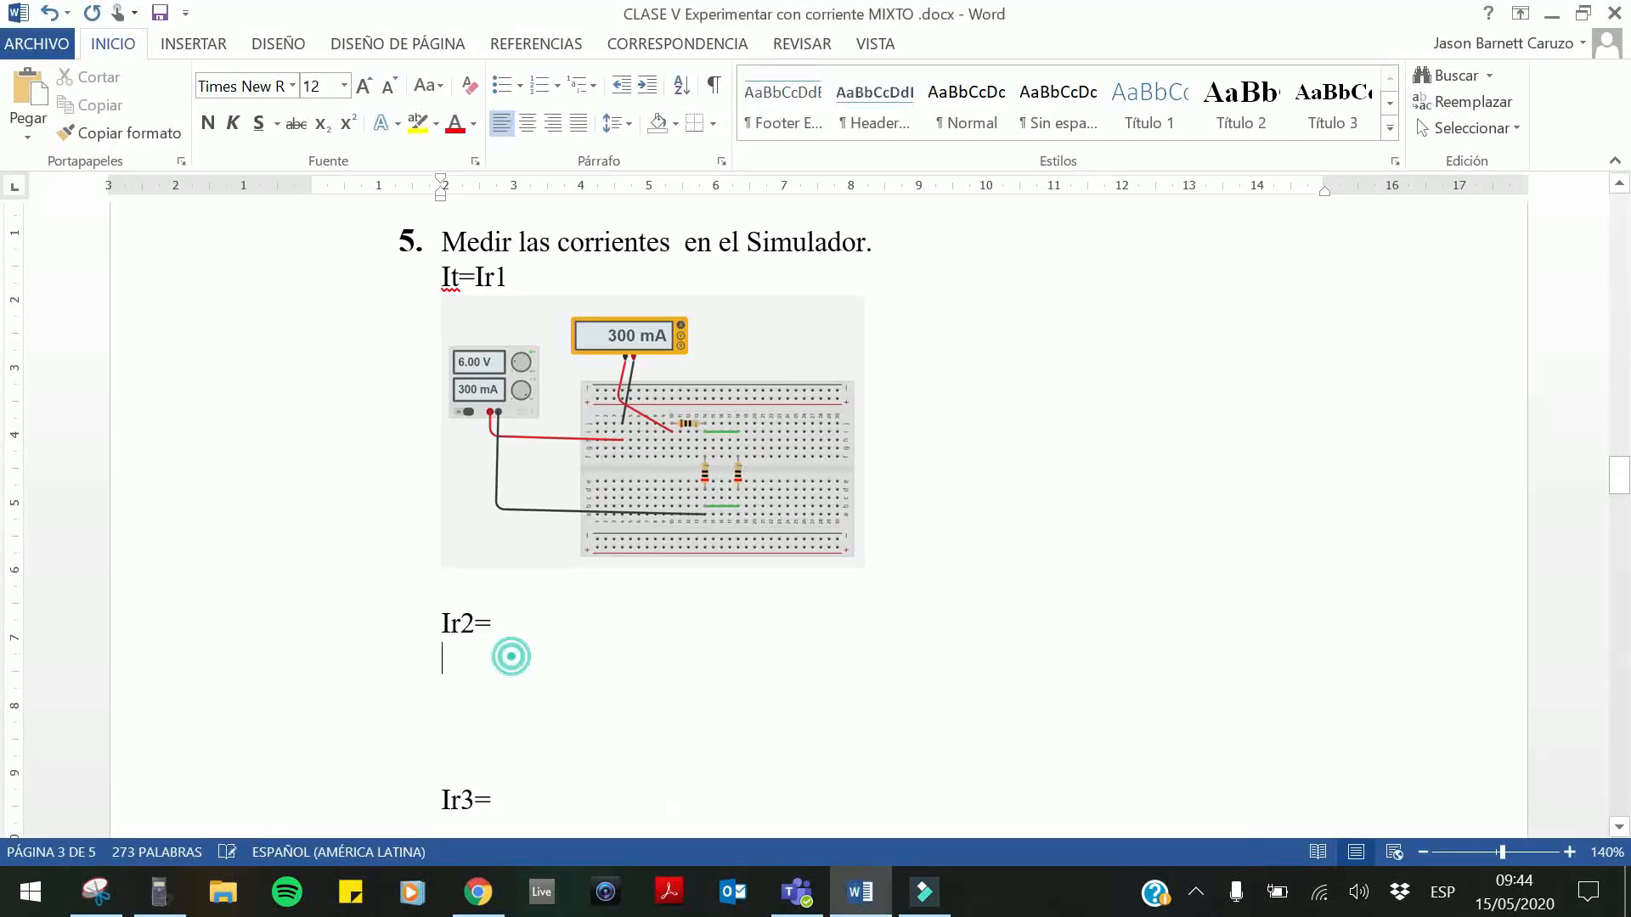
key("ctrl+v")
left_click(1005, 753)
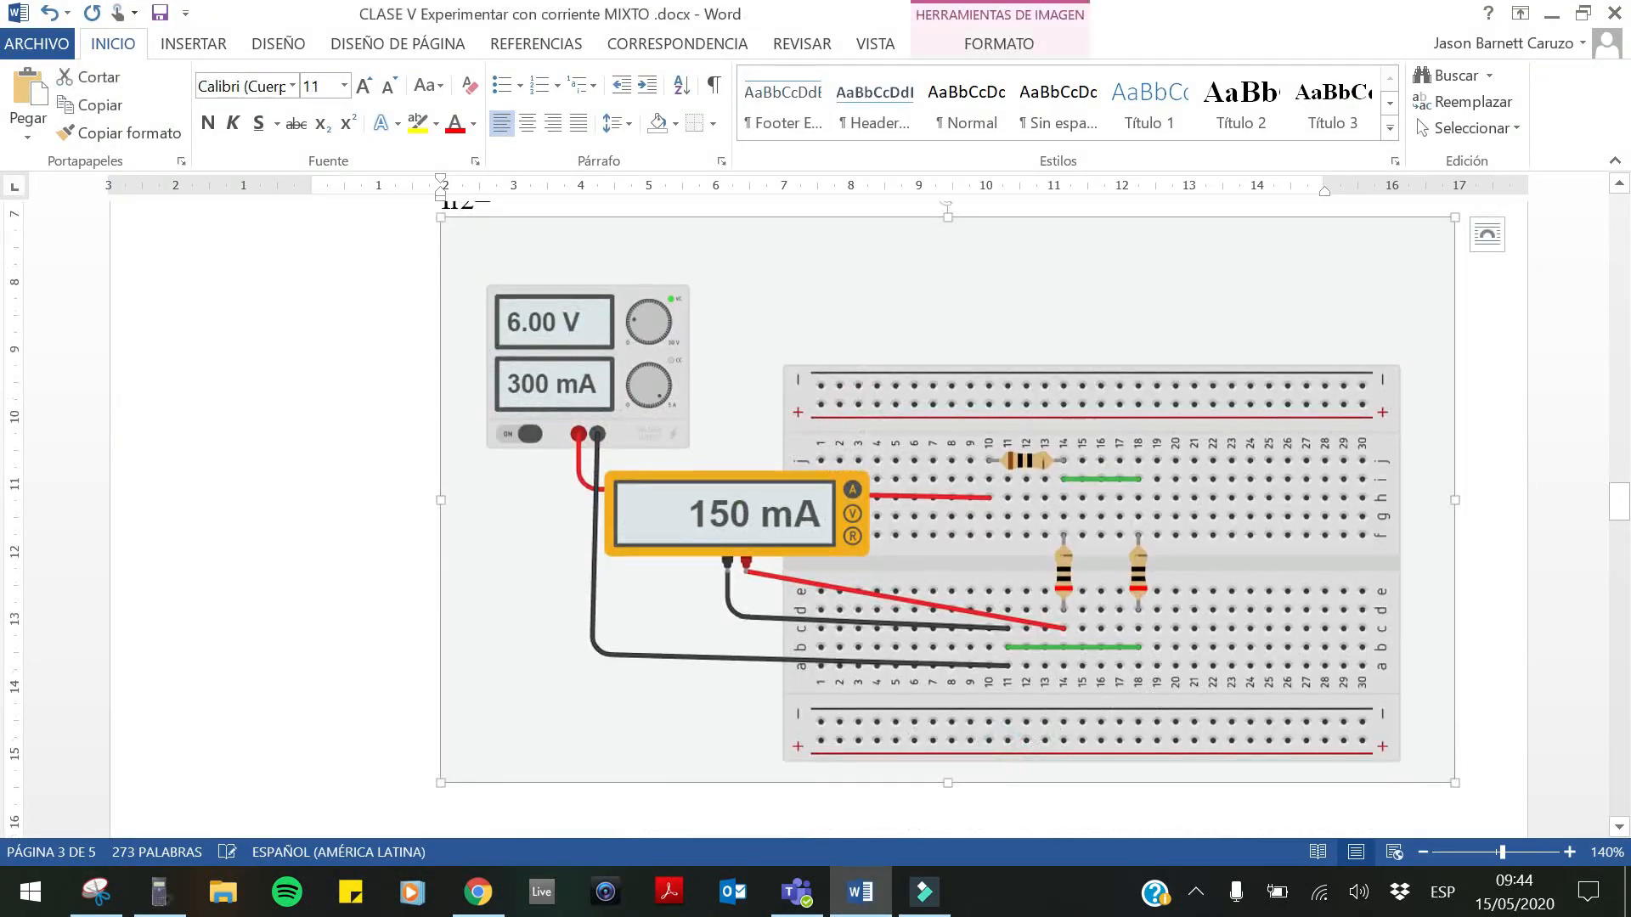
left_click_drag(1154, 600, 969, 477)
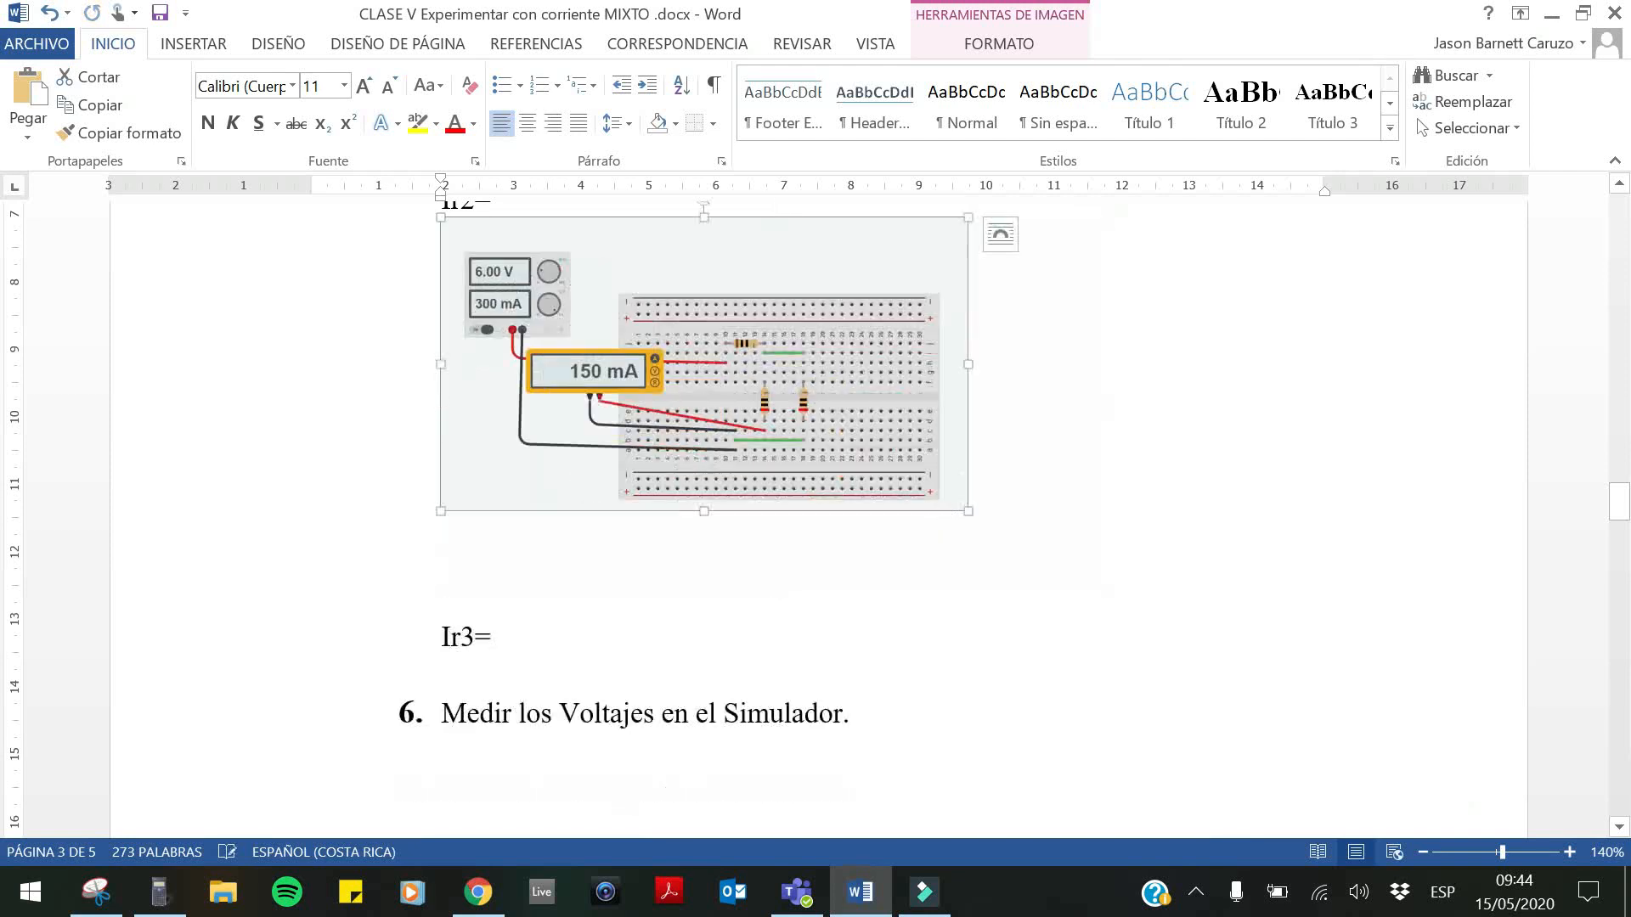
Add two blank lines after Ir3= to make room for its capture
left_click(519, 648)
key("Return")
key("Return")
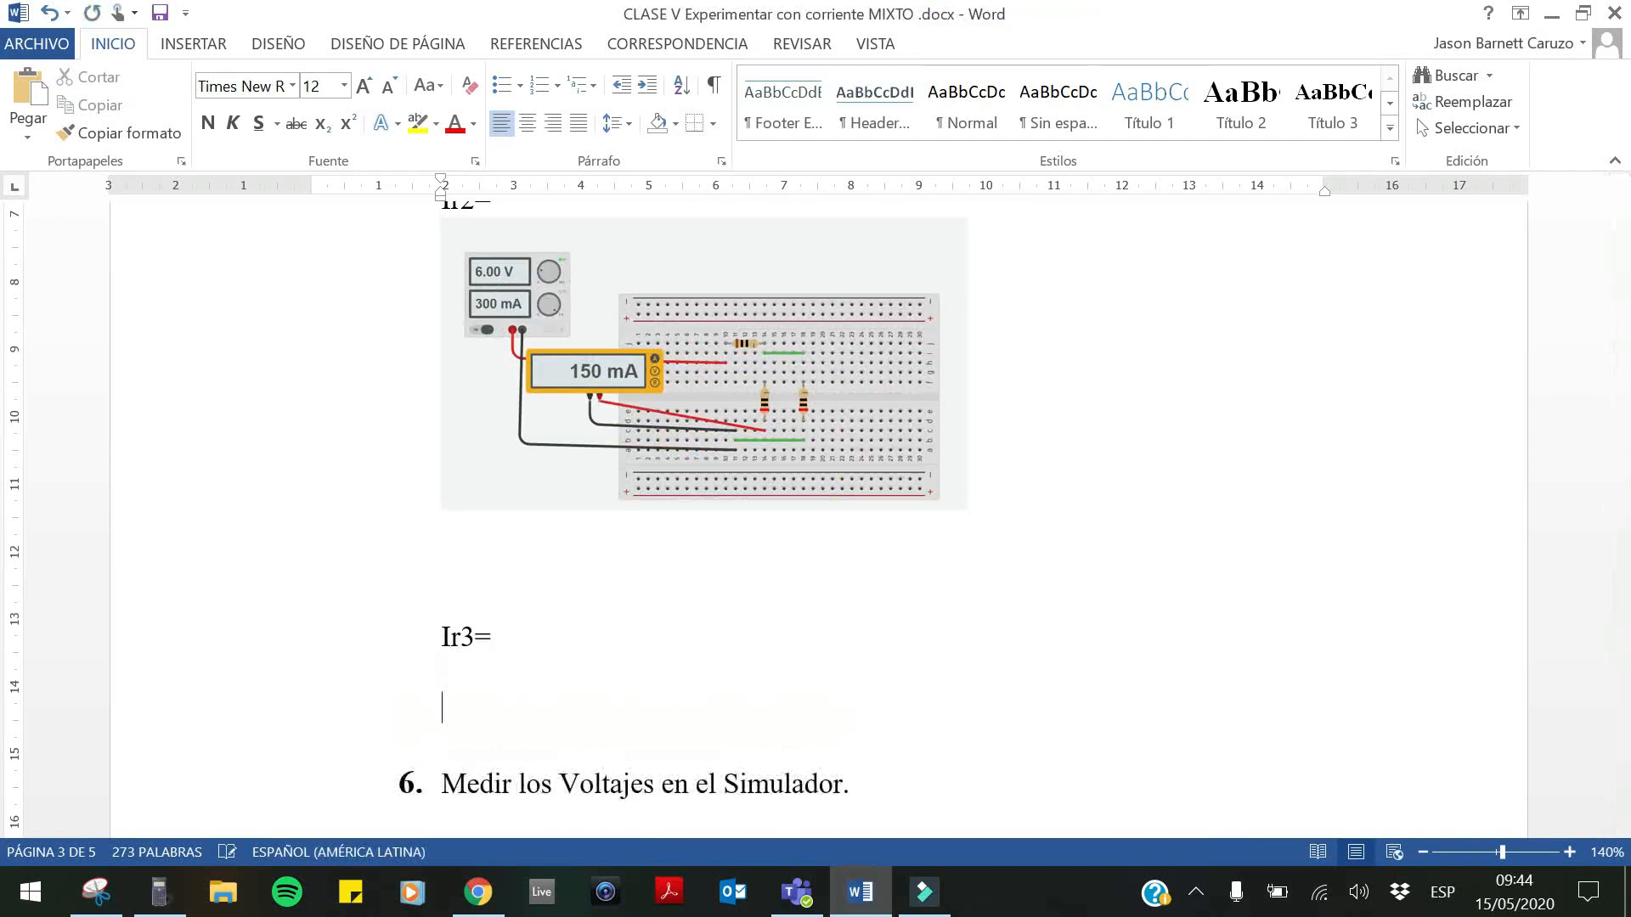
Switch back to Tinkercad, stop the simulation and delete the two cables of the multimeter
left_click(478, 891)
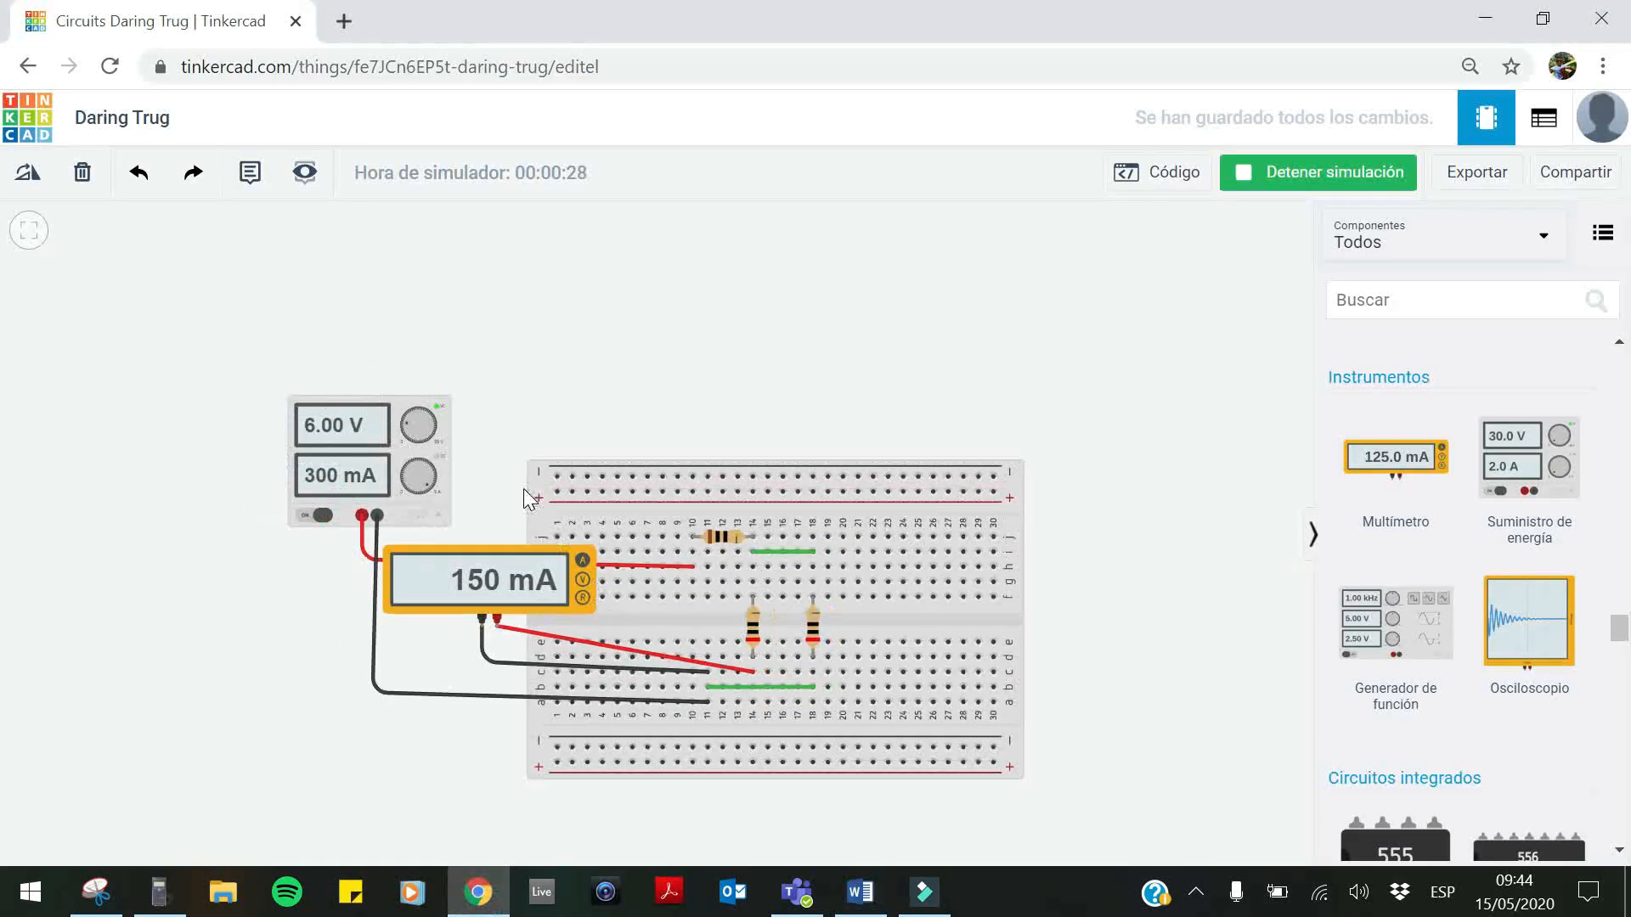
left_click(1286, 165)
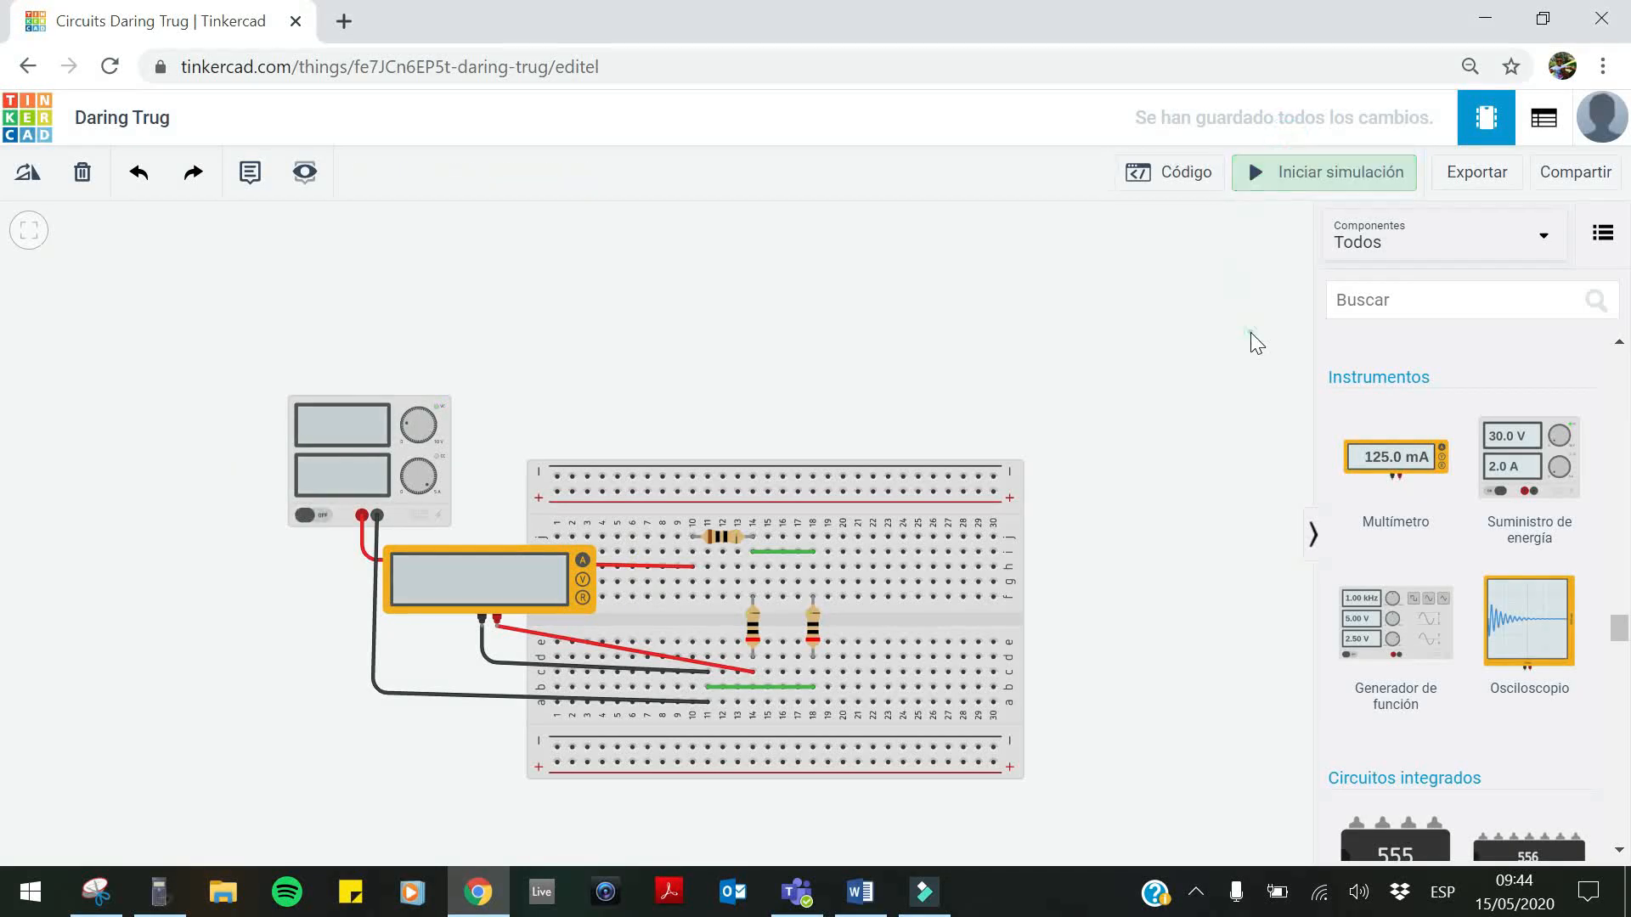
left_click(477, 582)
left_click(514, 661)
key("Delete")
left_click(550, 635)
key("Delete")
Move the negative cable's breadboard end to hole a14 and refit the lower green jumper between b14 and b16
left_click(708, 686)
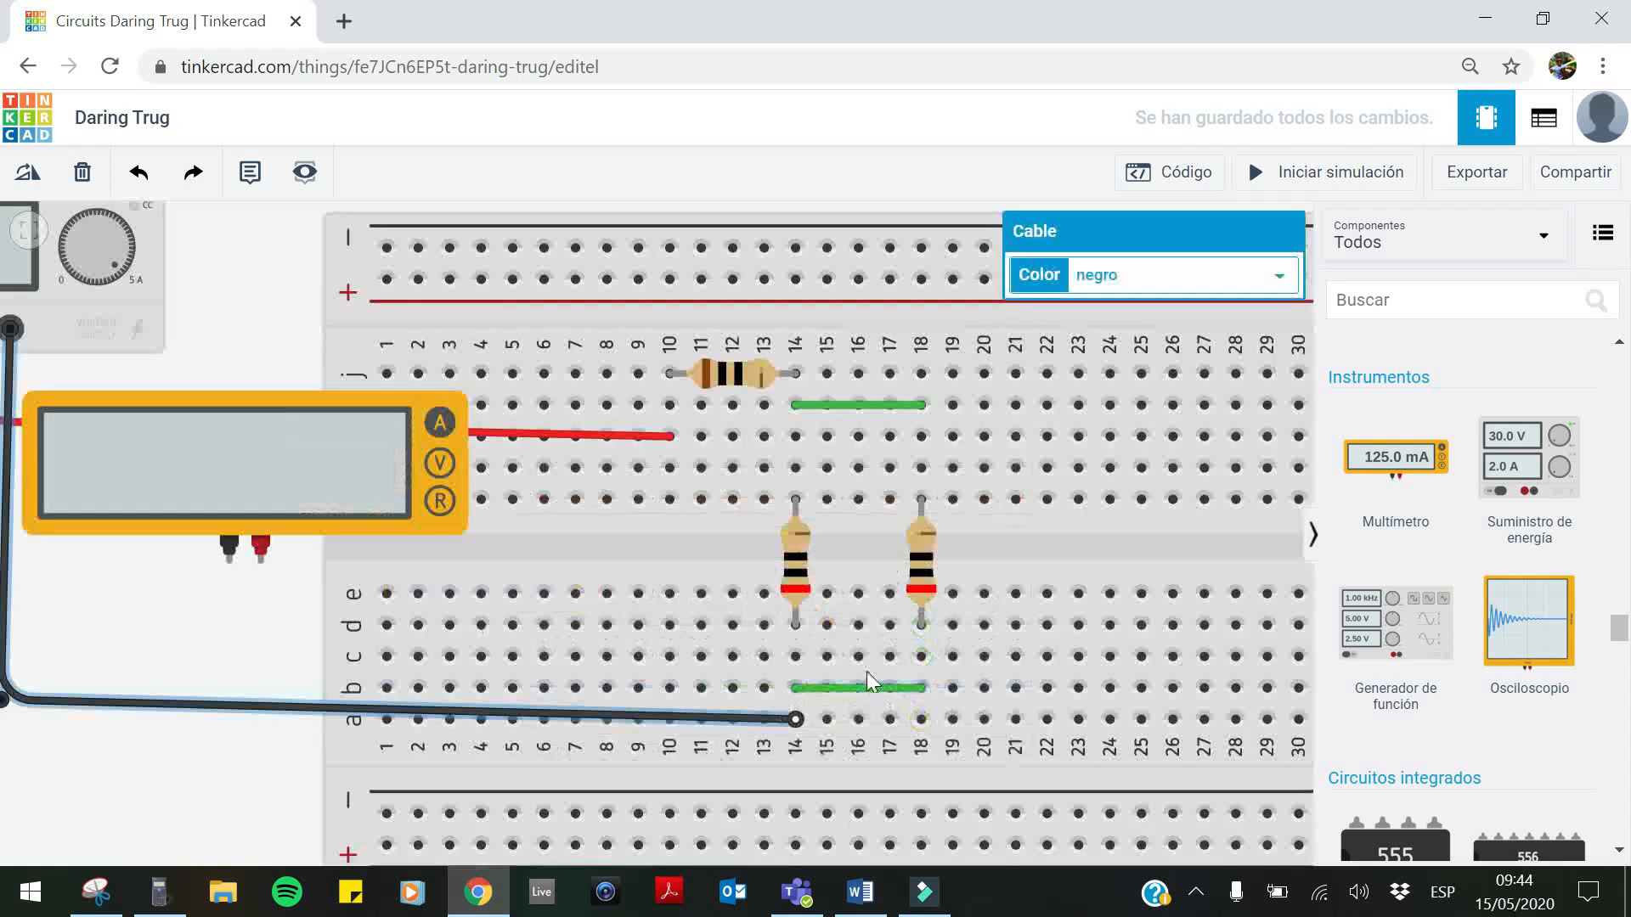
left_click(858, 686)
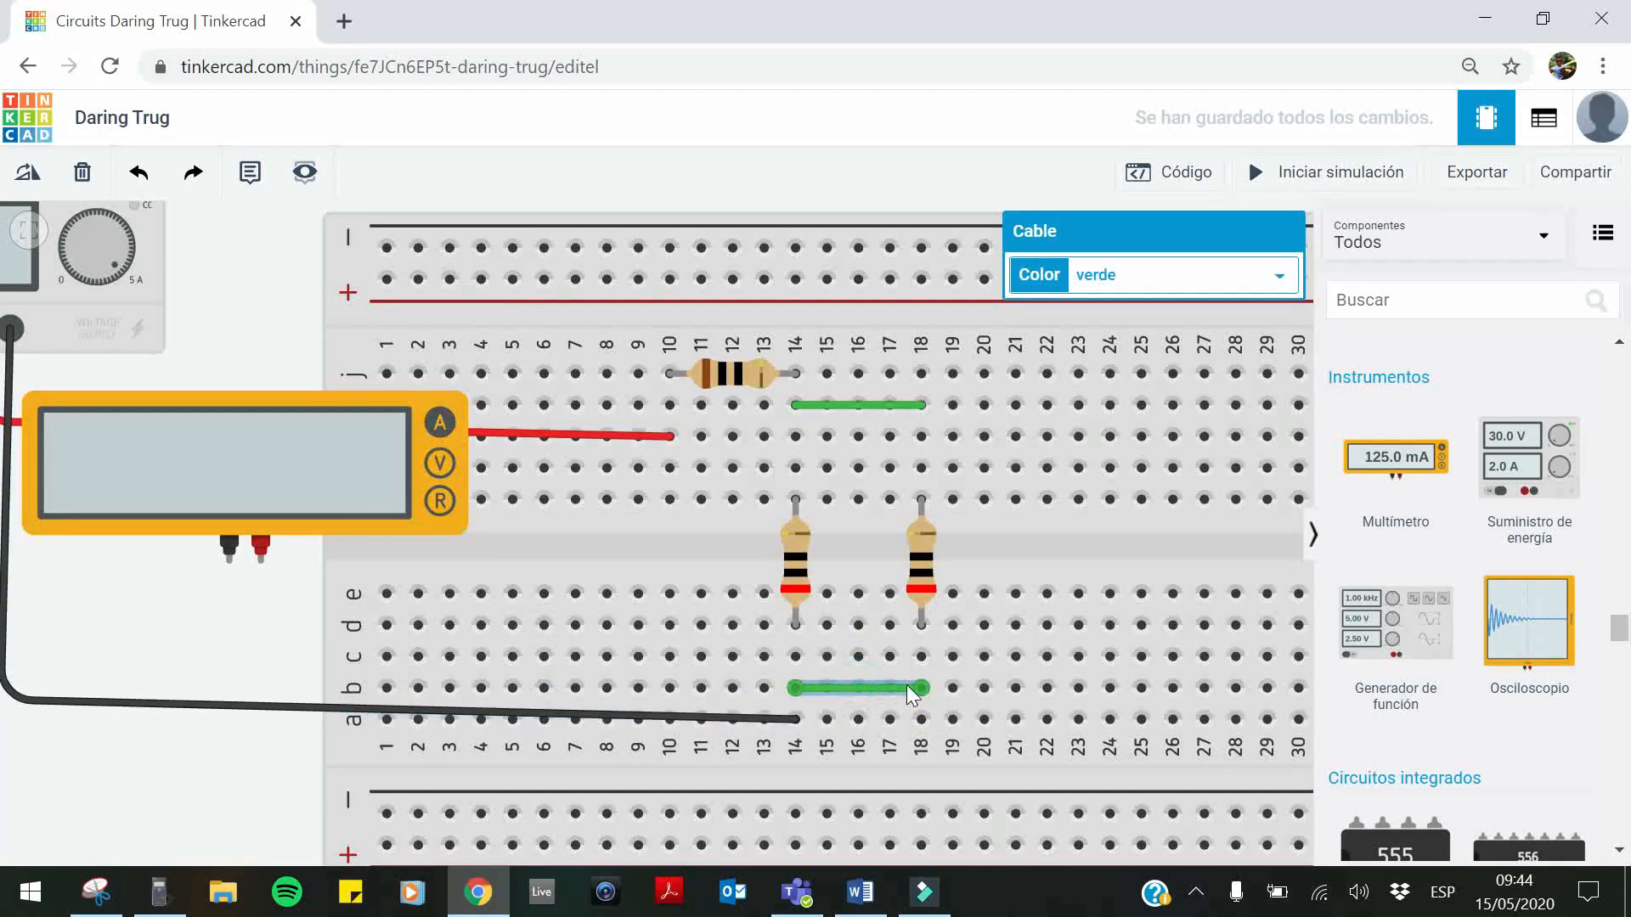
left_click_drag(922, 688, 858, 688)
Move the multimeter over the upper half of the breadboard, across columns 17 to 30
left_click_drag(195, 482, 1050, 472)
left_click(1179, 534)
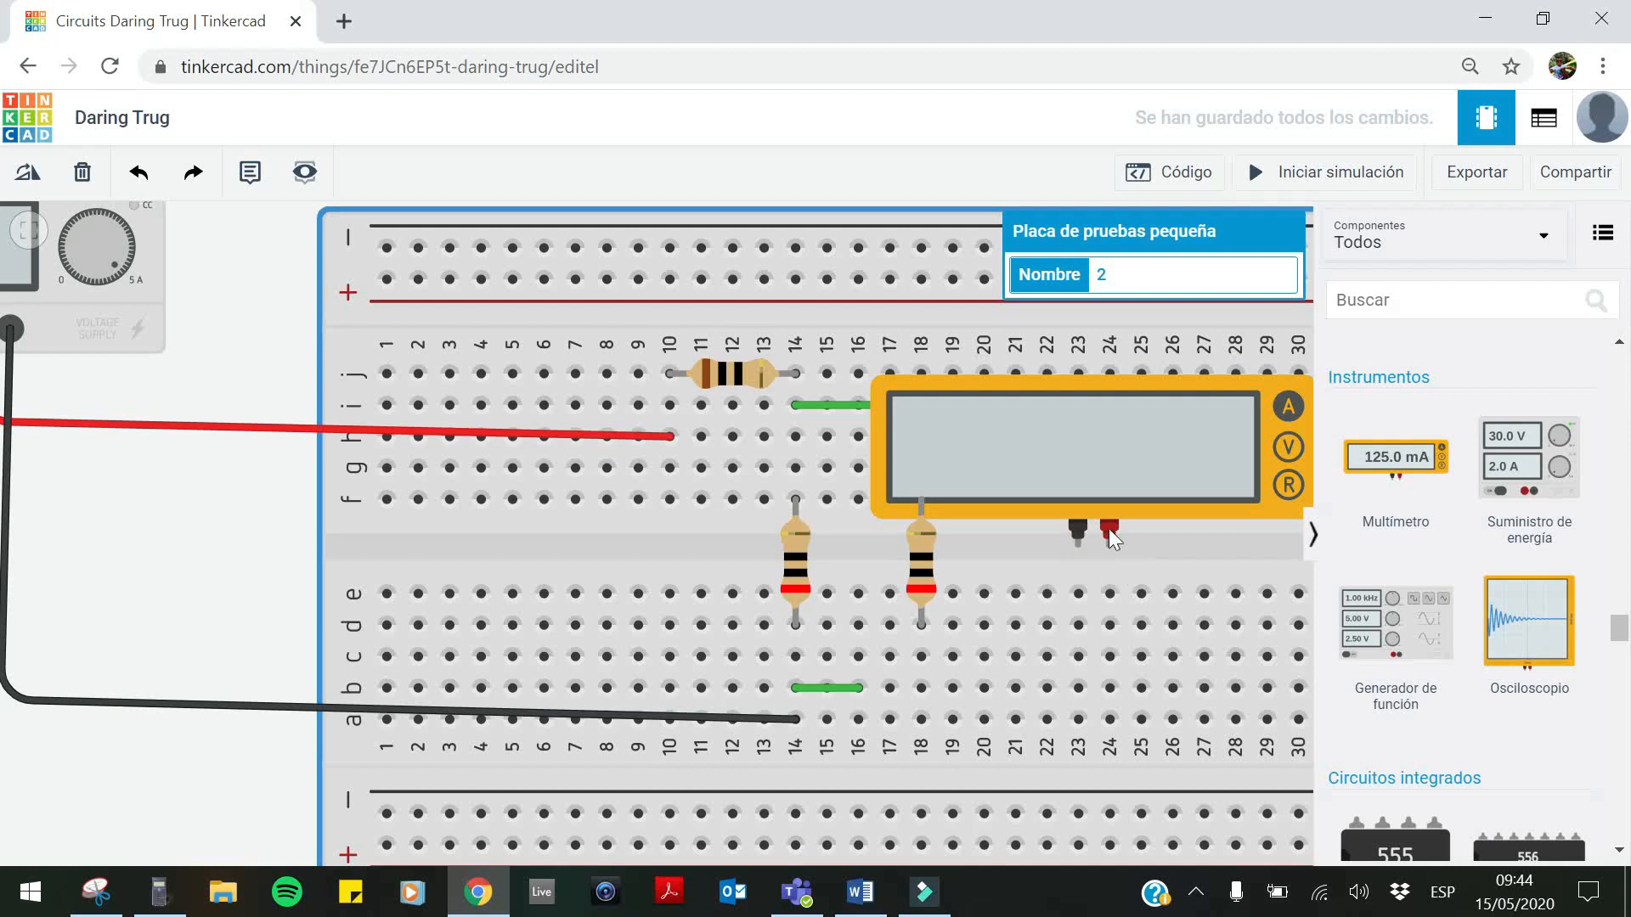
scroll(1057, 497, "down", 3)
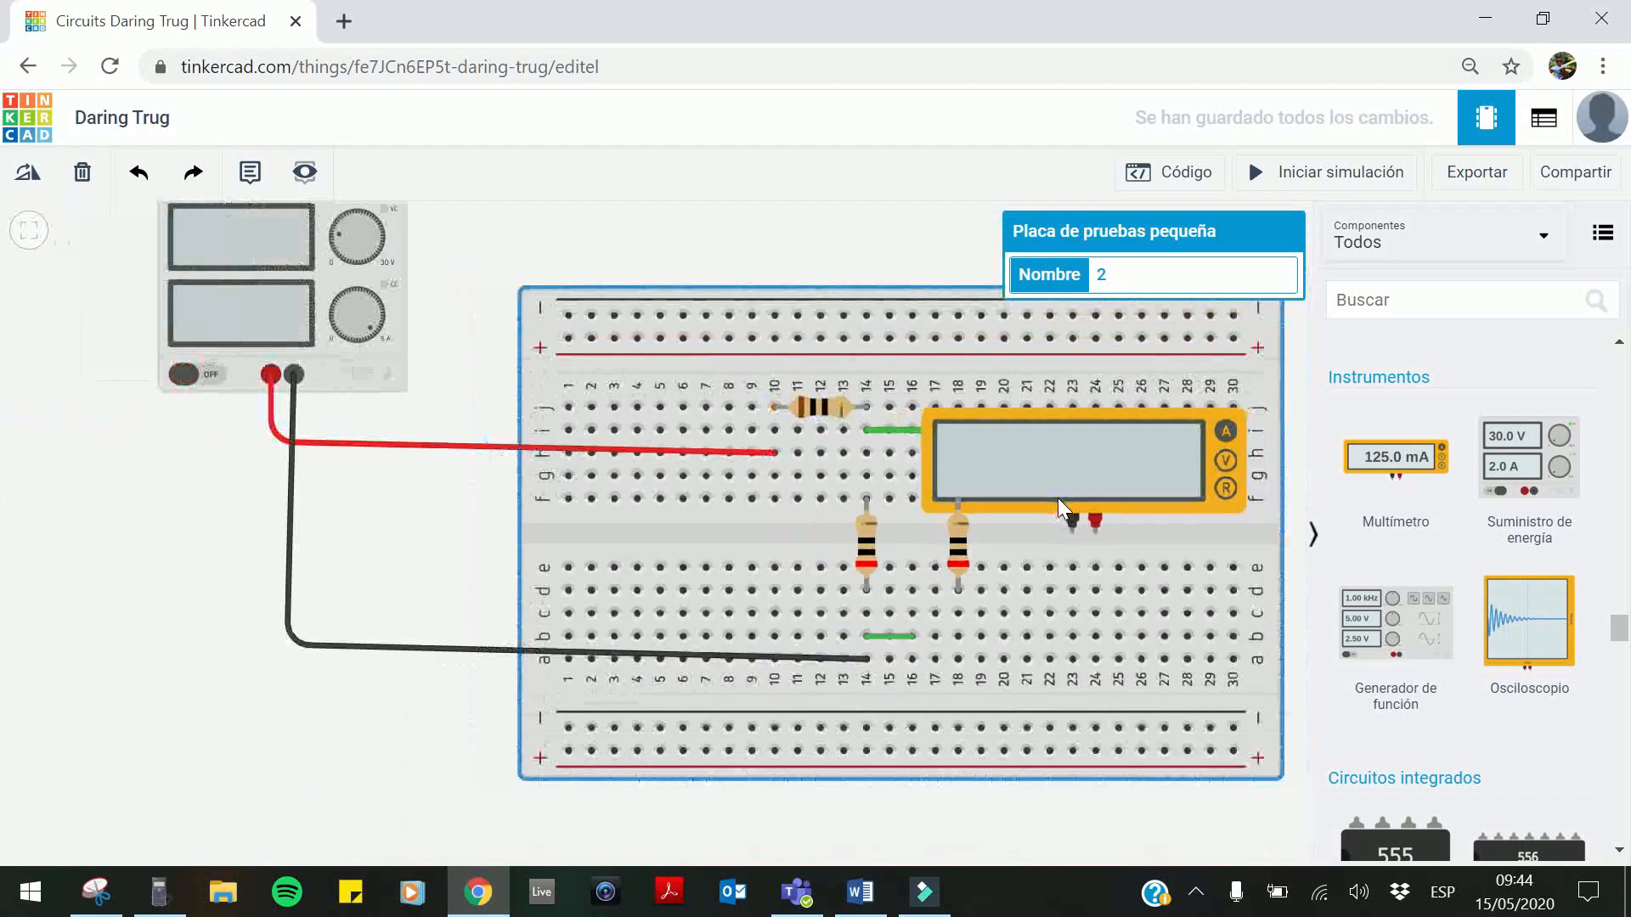
Move the multimeter above the breadboard and connect its positive terminal to hole b18
left_click(1147, 783)
left_click_drag(855, 440, 769, 212)
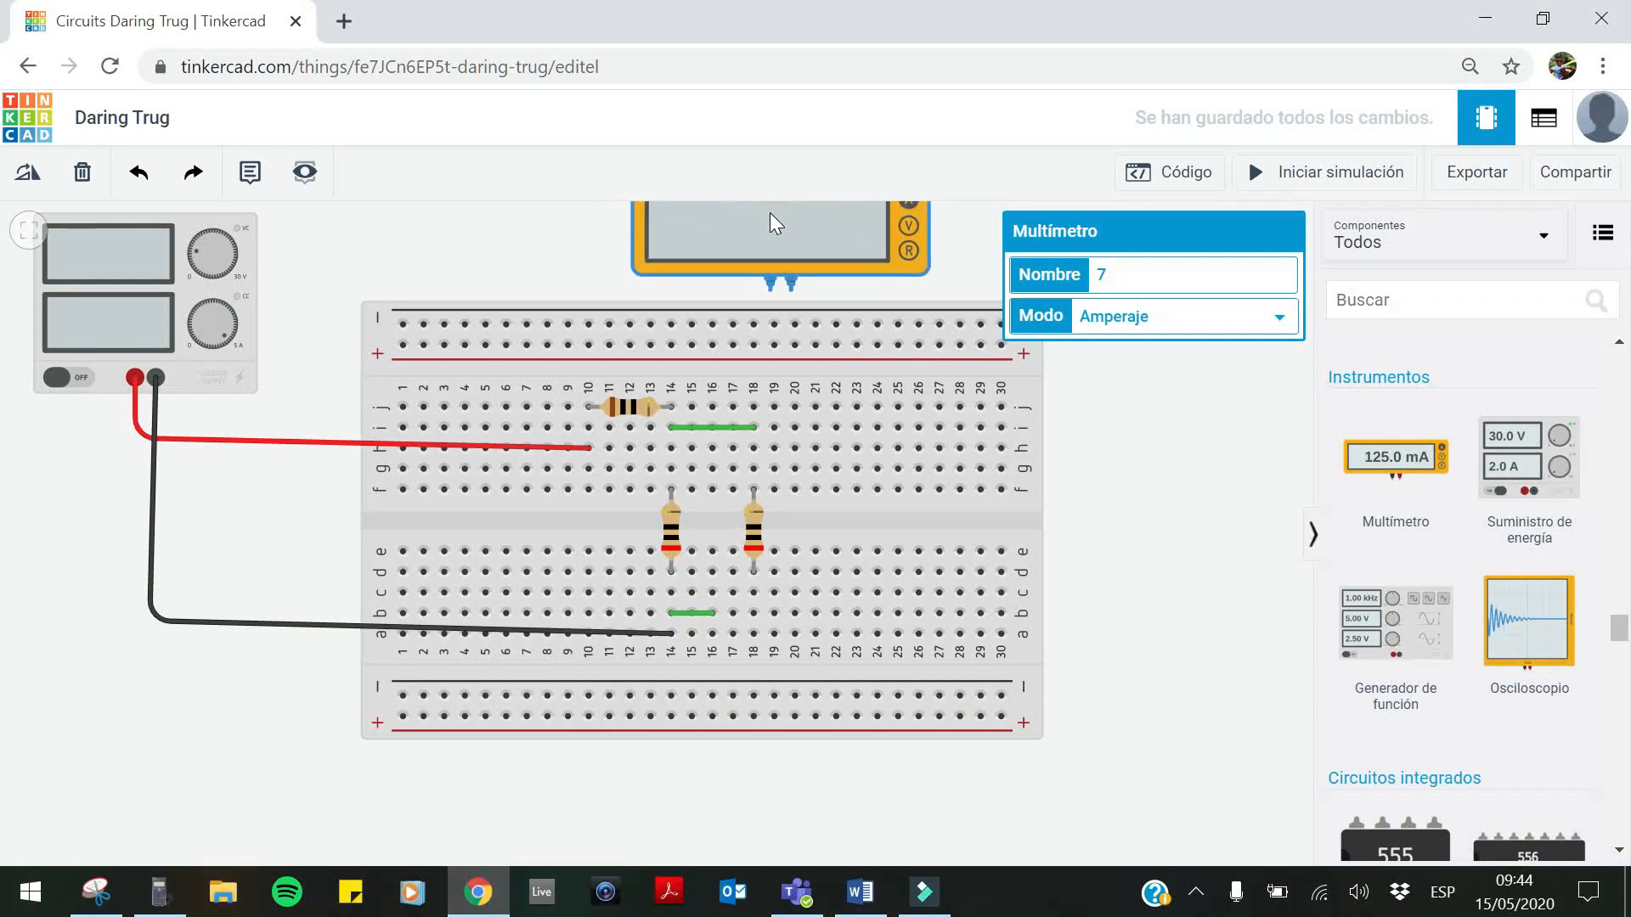
left_click(791, 281)
left_click(754, 613)
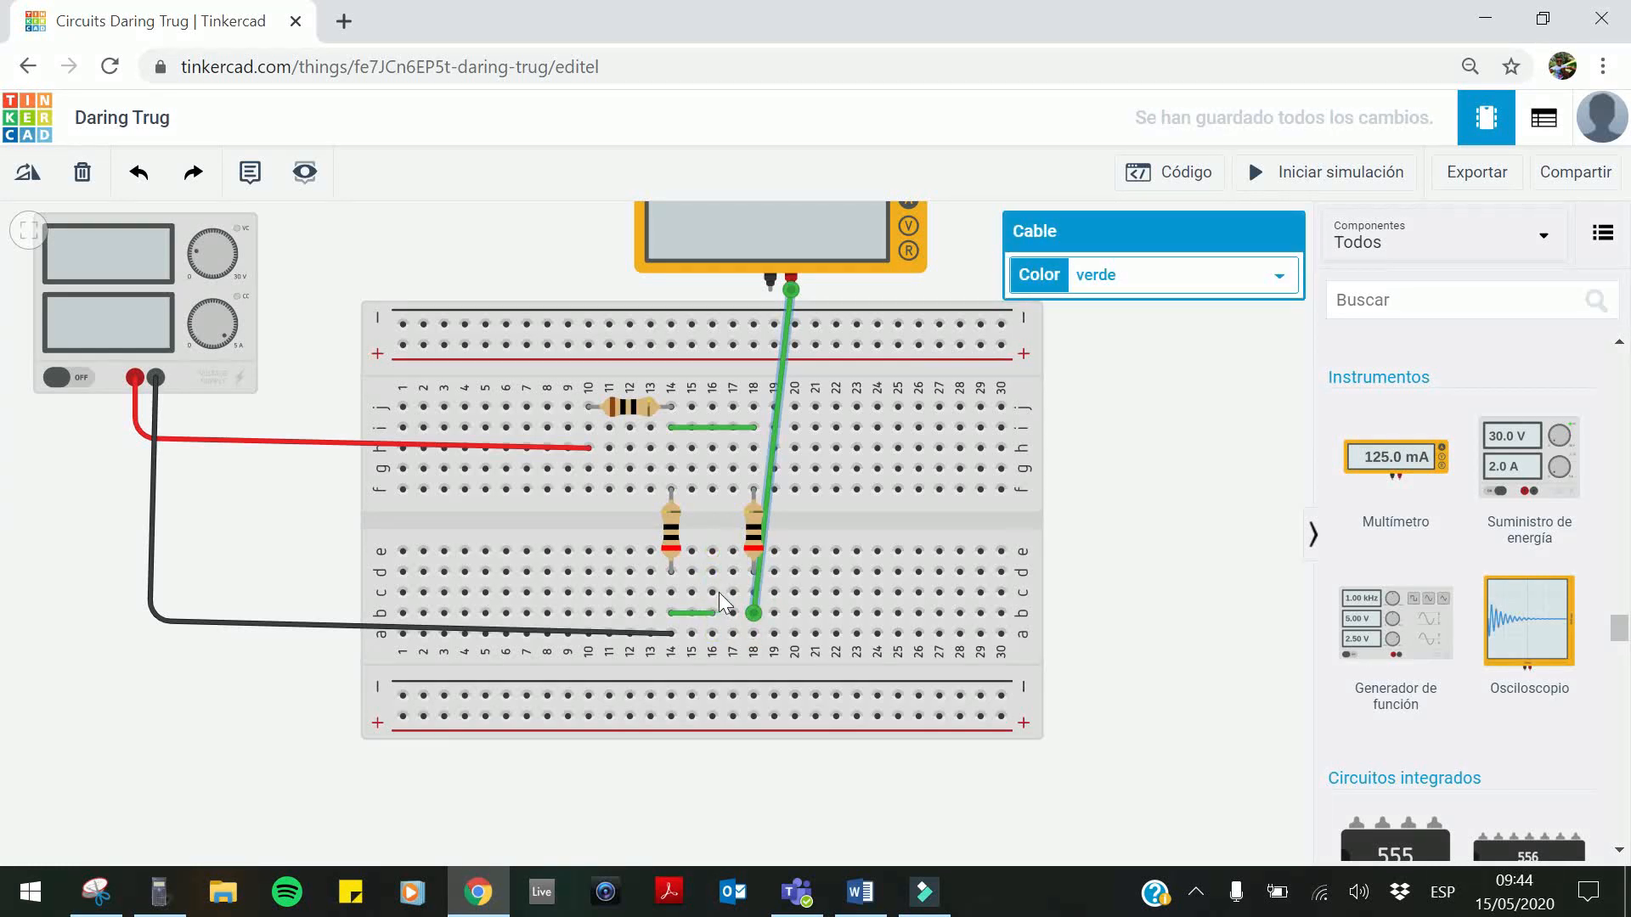
Delete the lower green jumper and connect the multimeter's negative terminal to hole b14
left_click(681, 614)
key("Delete")
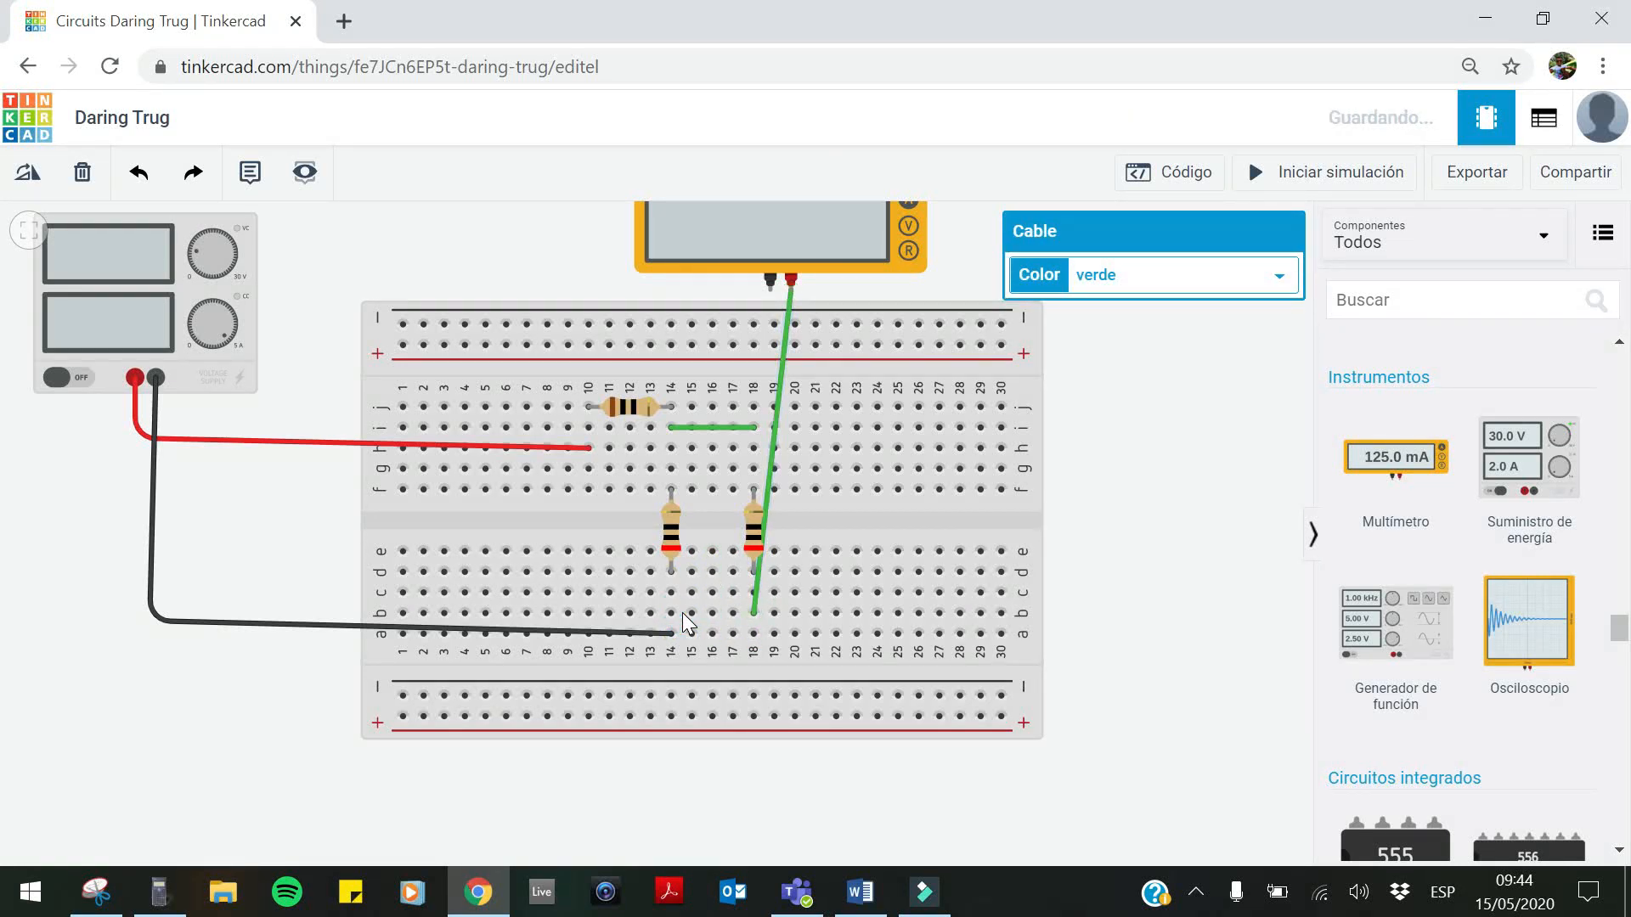
left_click(768, 288)
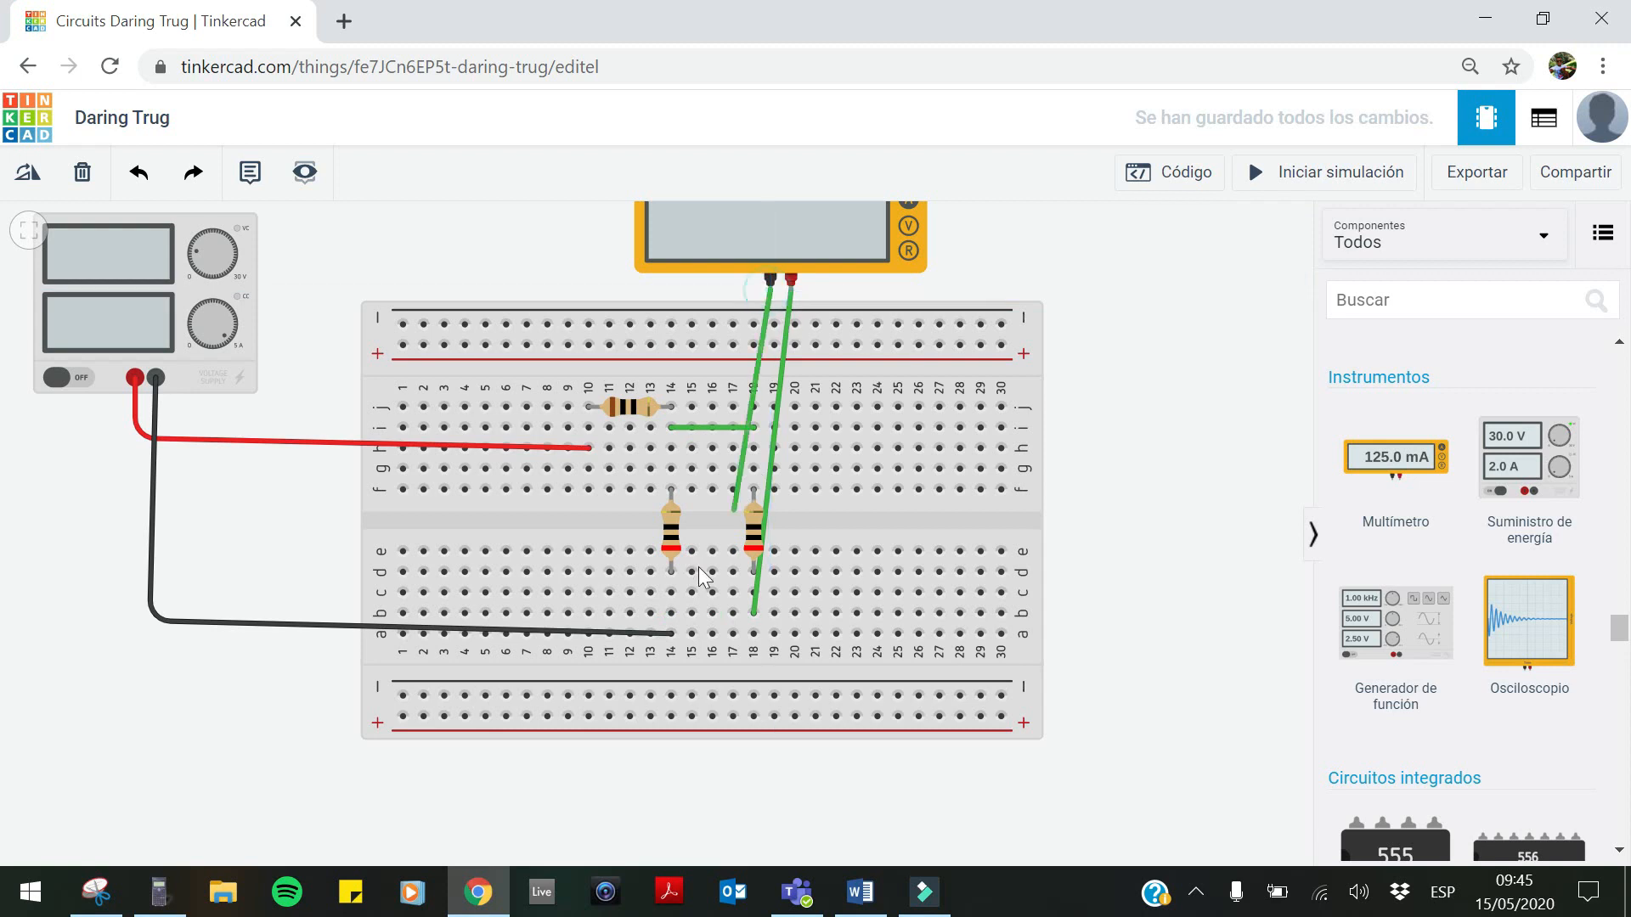
left_click(671, 613)
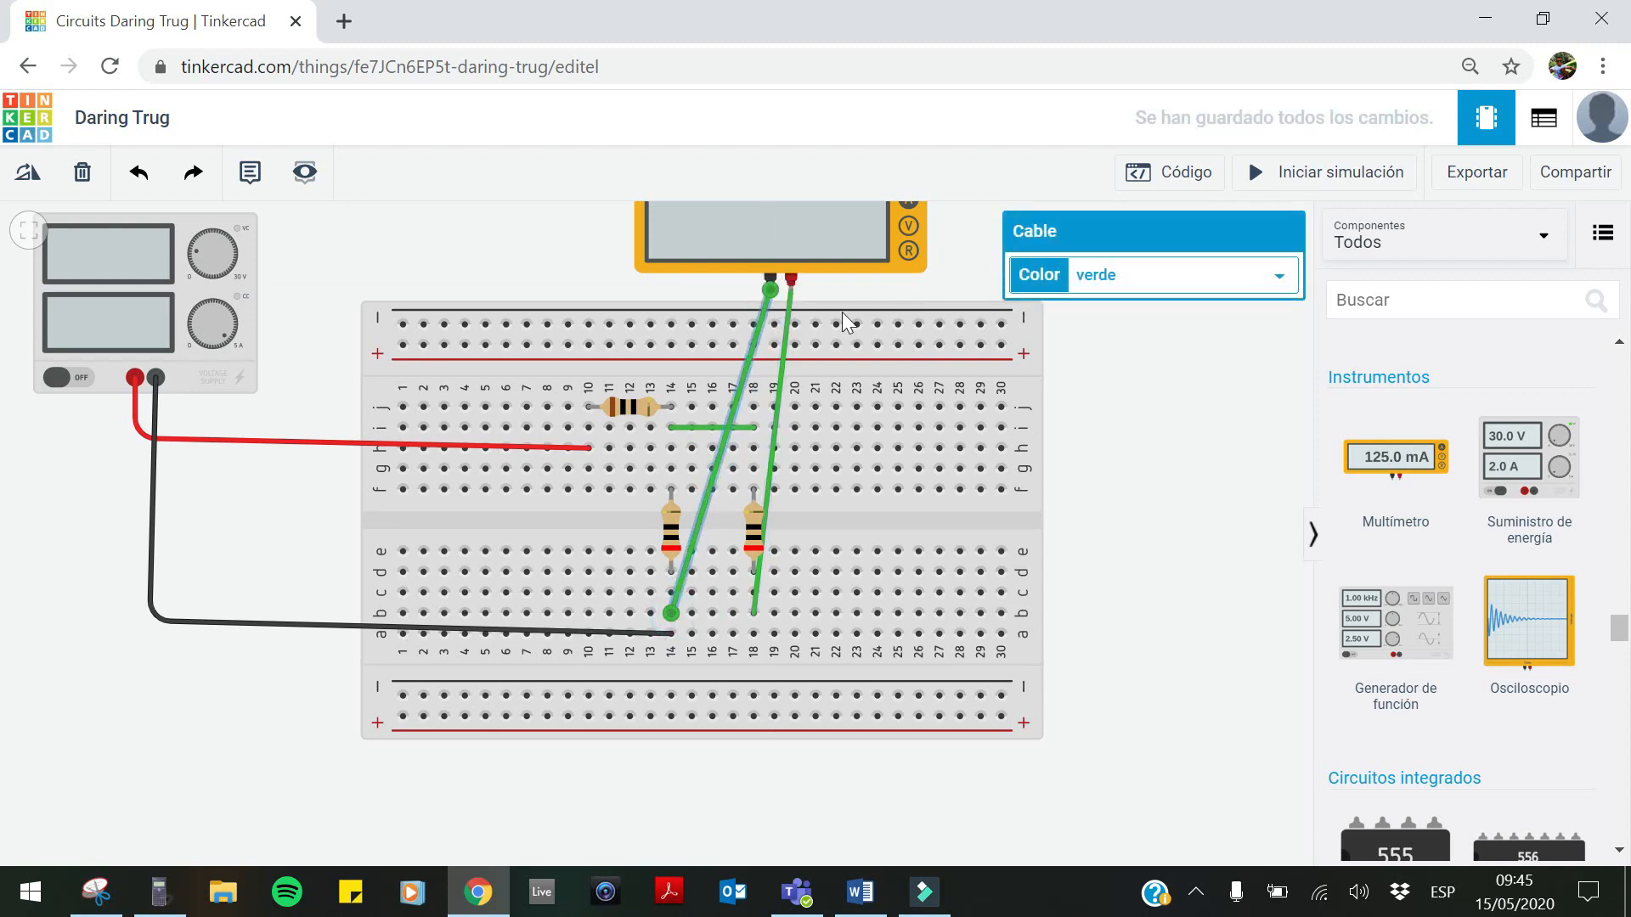
Color the multimeter's negative cable black (negro) and its positive cable red (rojo)
left_click(1080, 285)
left_click(1098, 317)
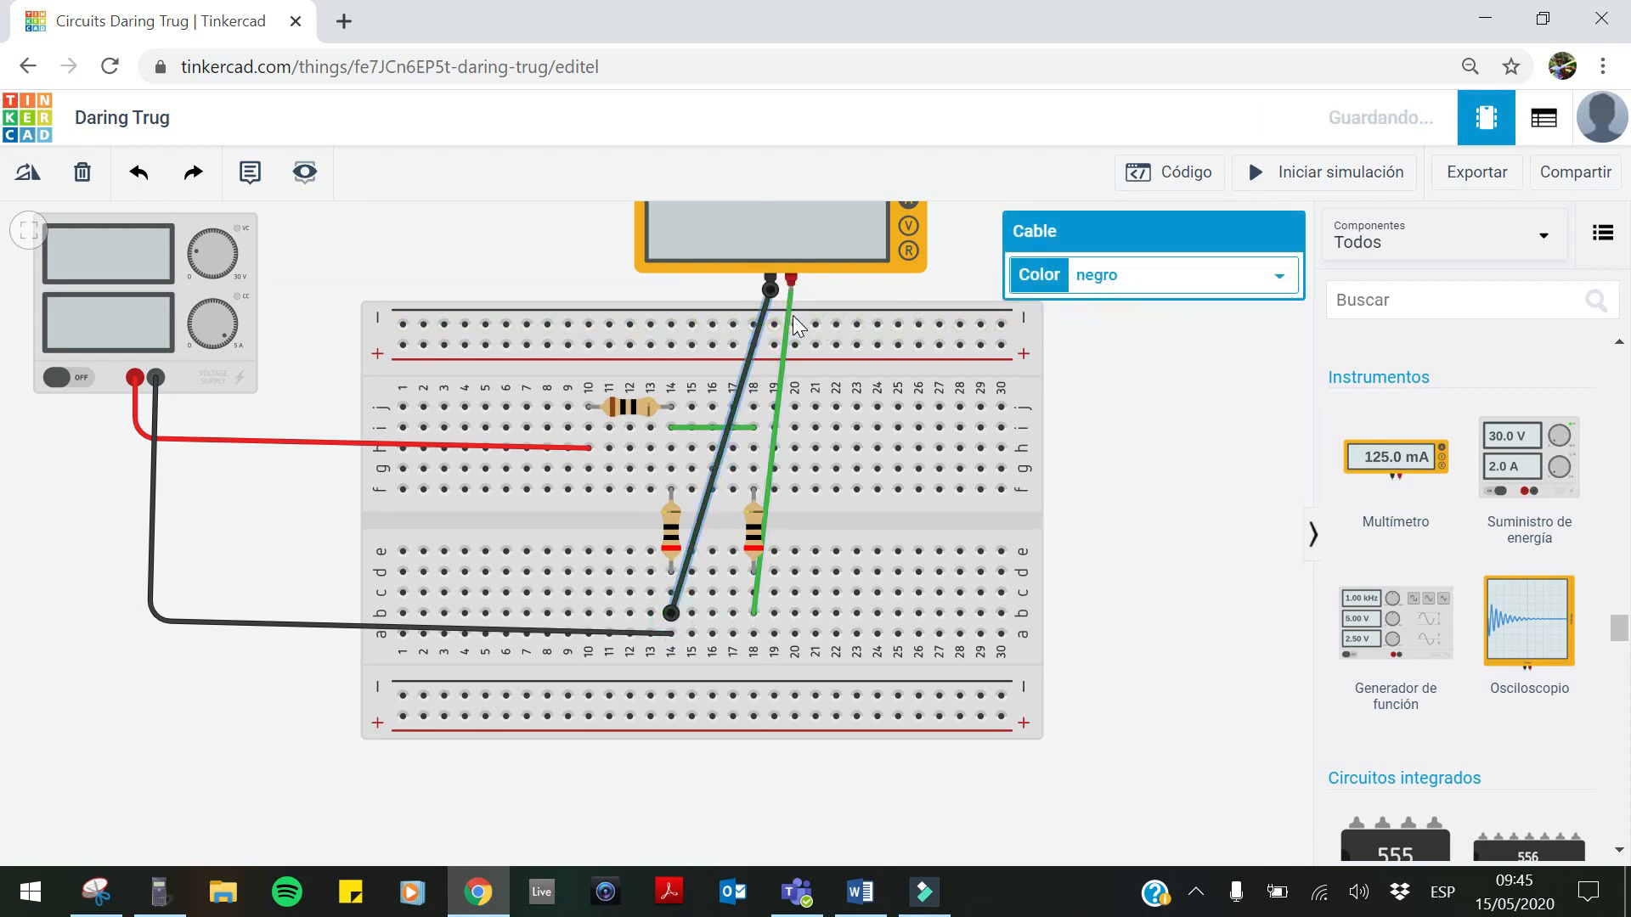
left_click(791, 325)
left_click(1136, 281)
left_click(1118, 349)
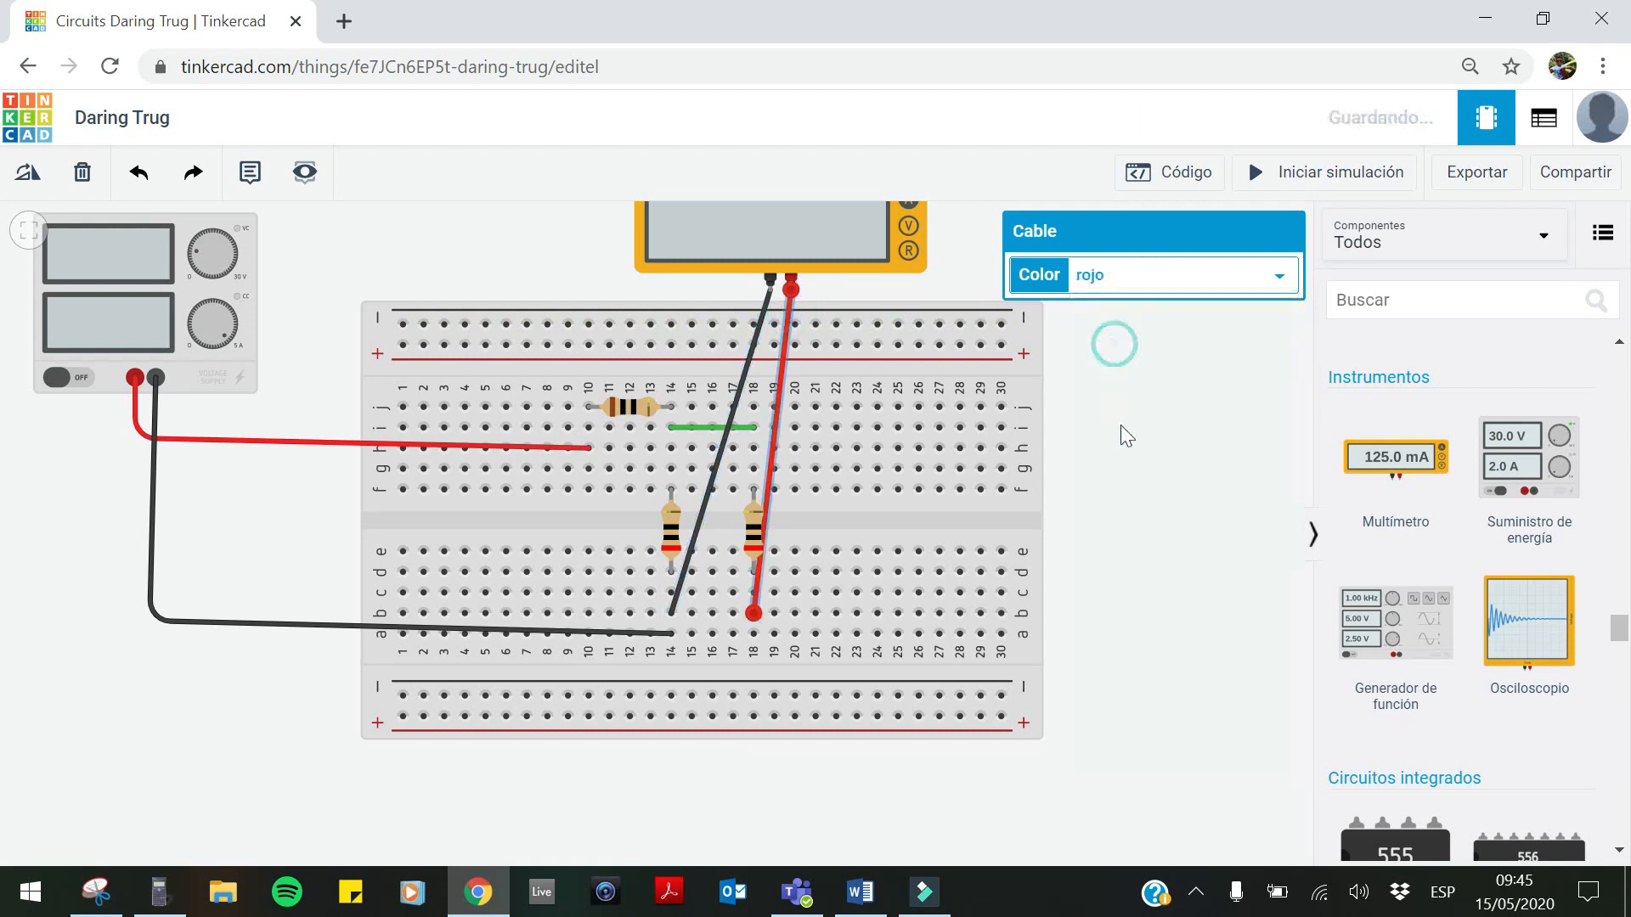
left_click(1121, 425)
Run the simulation and document it with a capture of the circuit under Ir3= in Word
left_click(1298, 175)
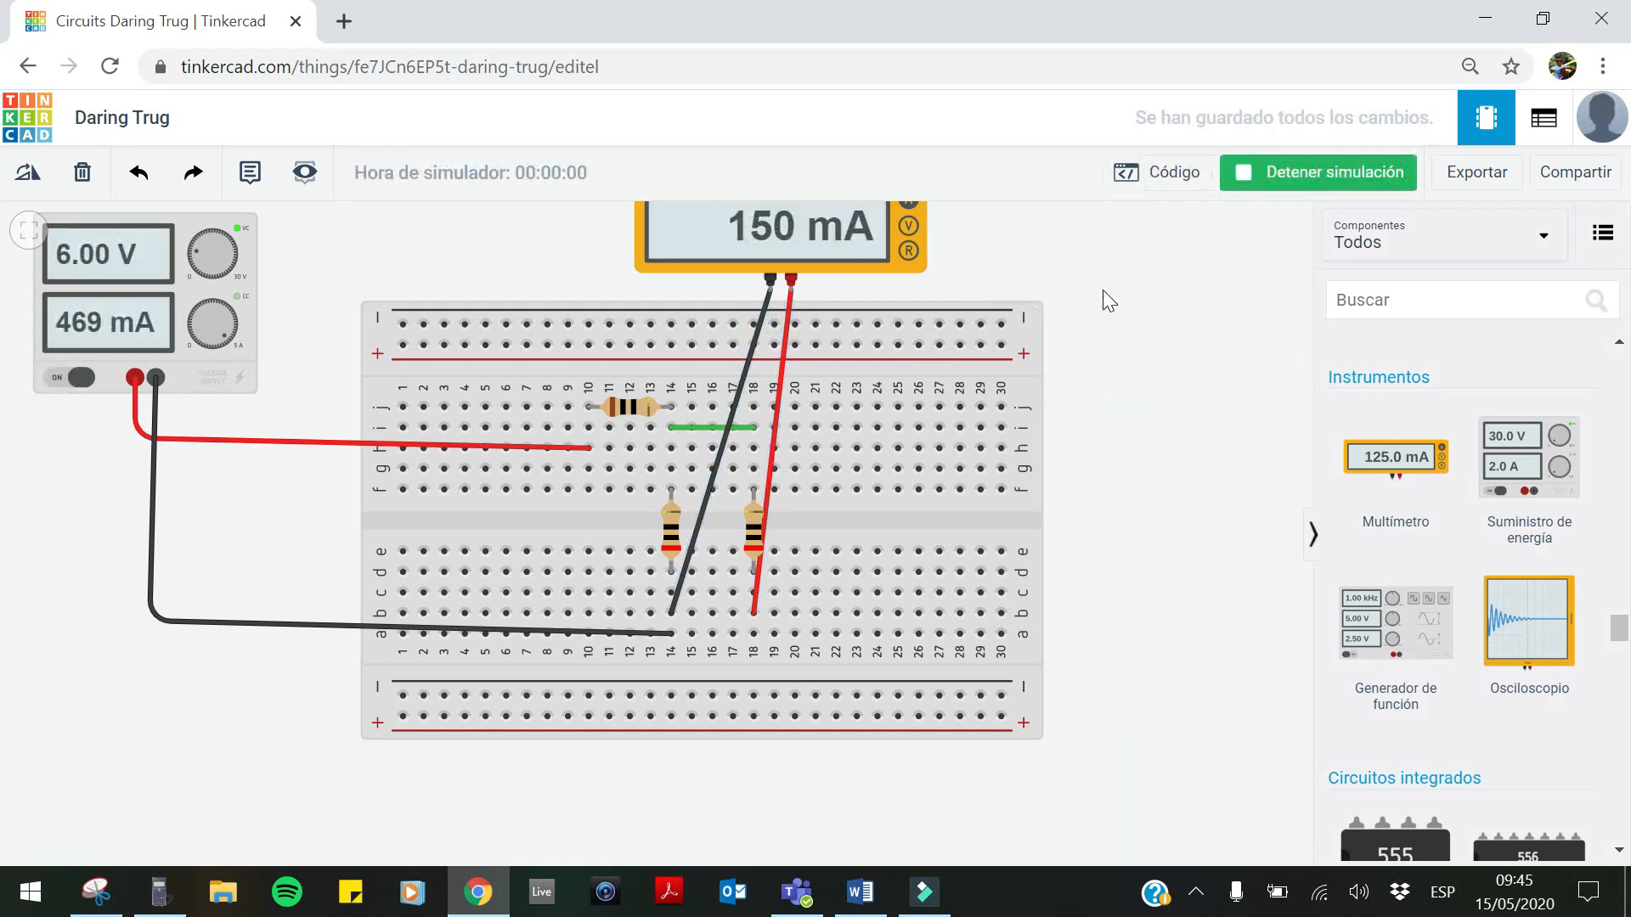
left_click_drag(1130, 302, 1168, 379)
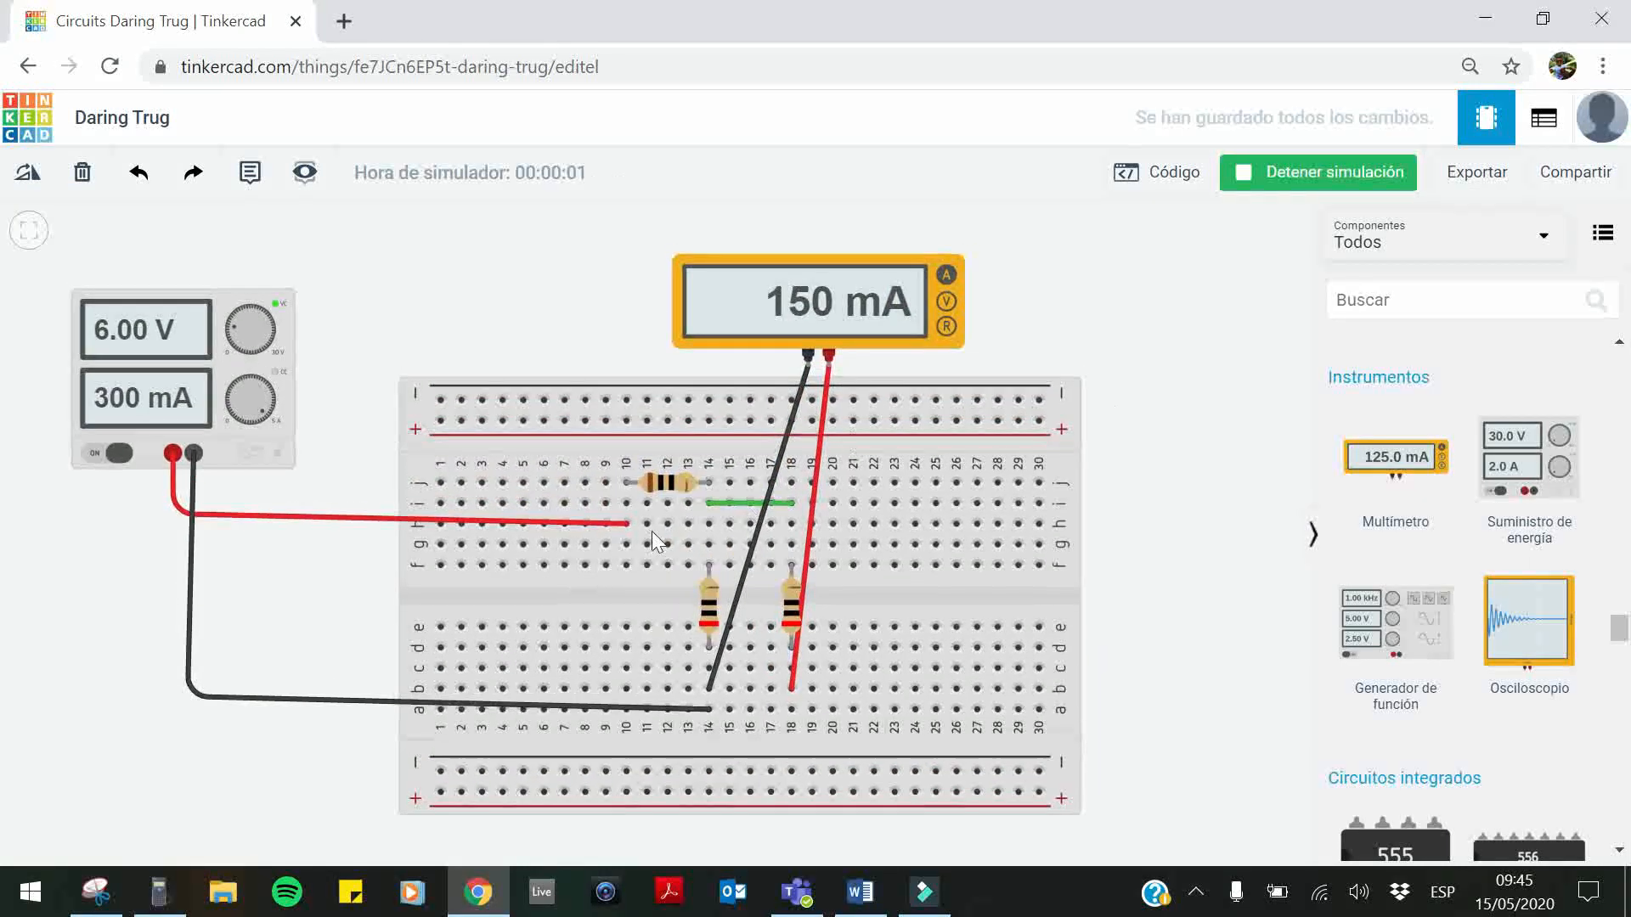
key("alt+Tab")
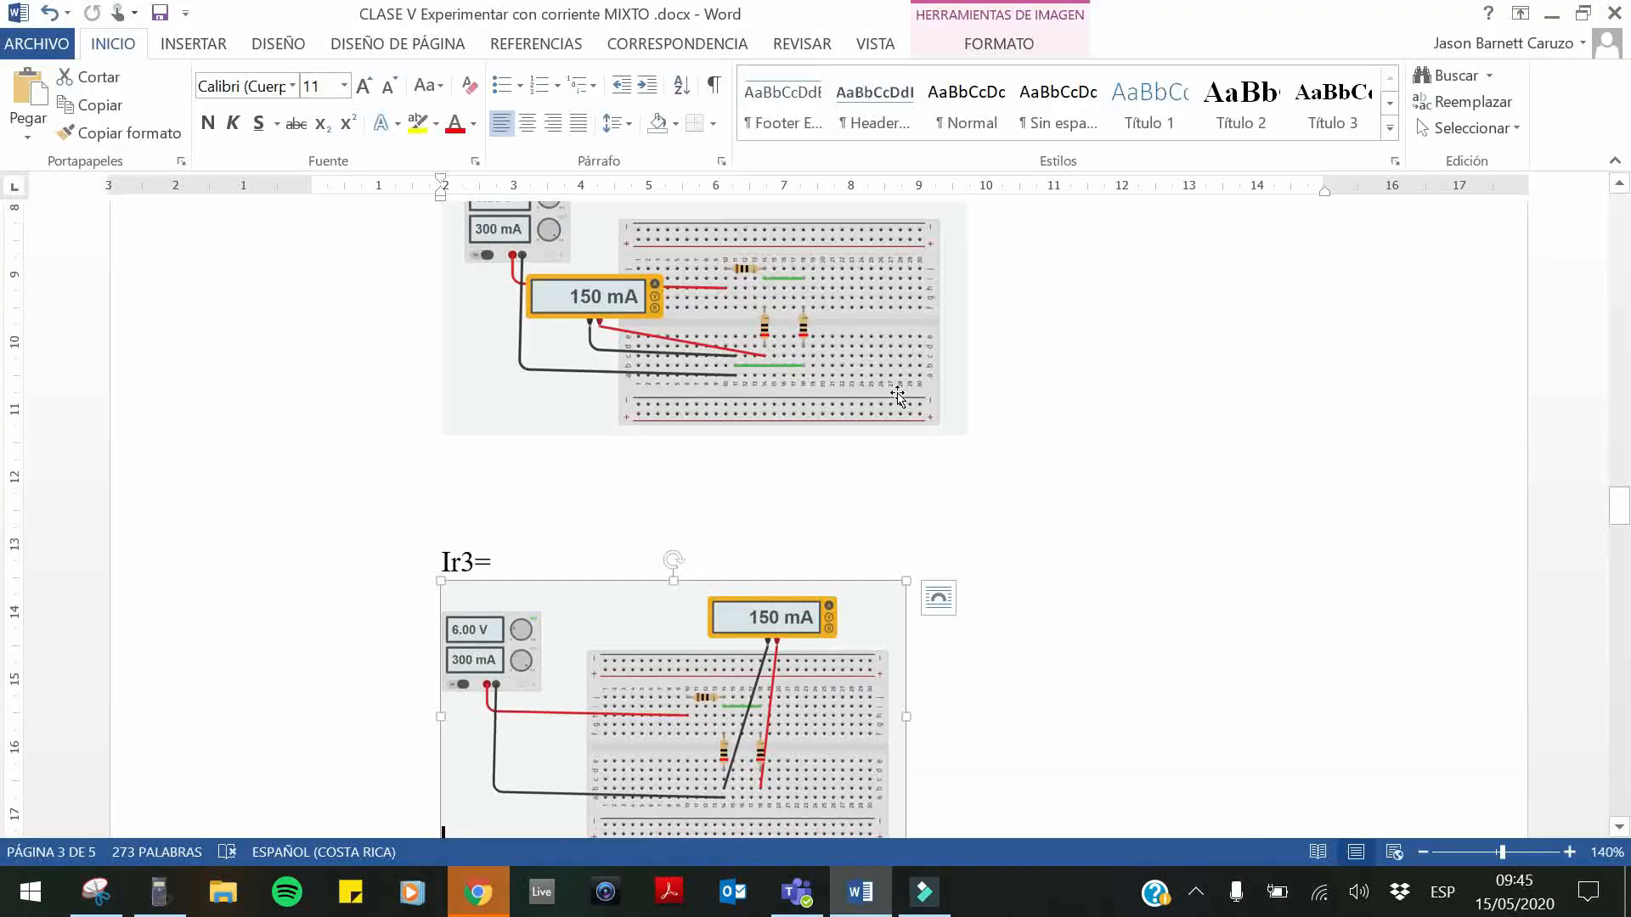
Check the current captures under item 5 and place the cursor below item 6, Medir los Voltajes en el Simulador
scroll(544, 451, "up", 5)
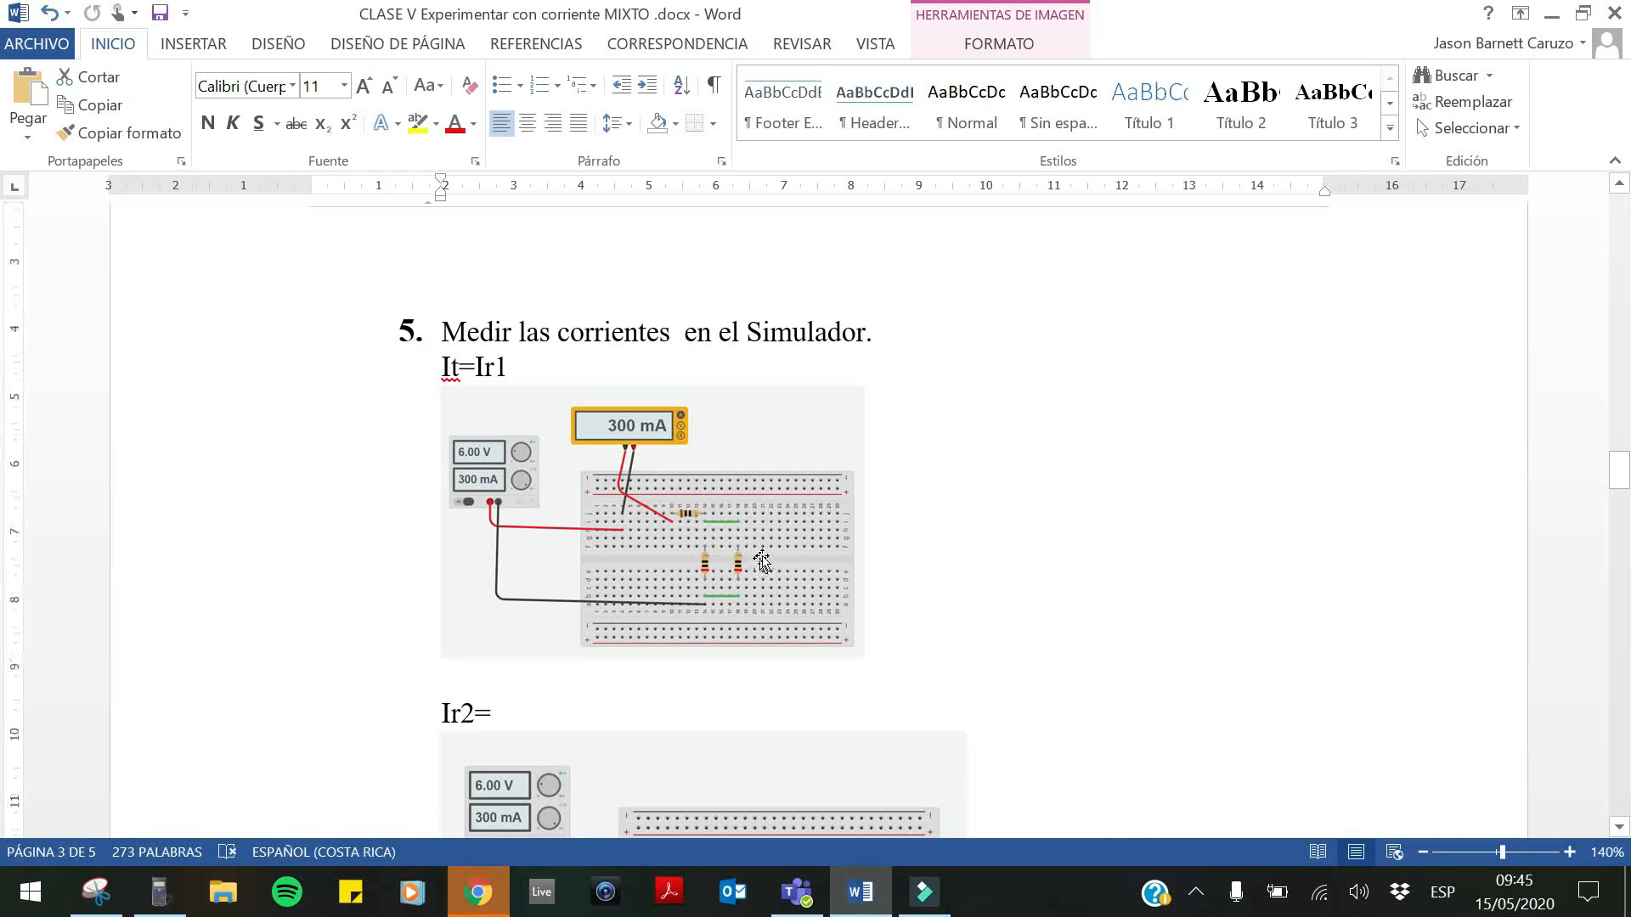
scroll(758, 557, "down", 5)
scroll(799, 534, "down", 3)
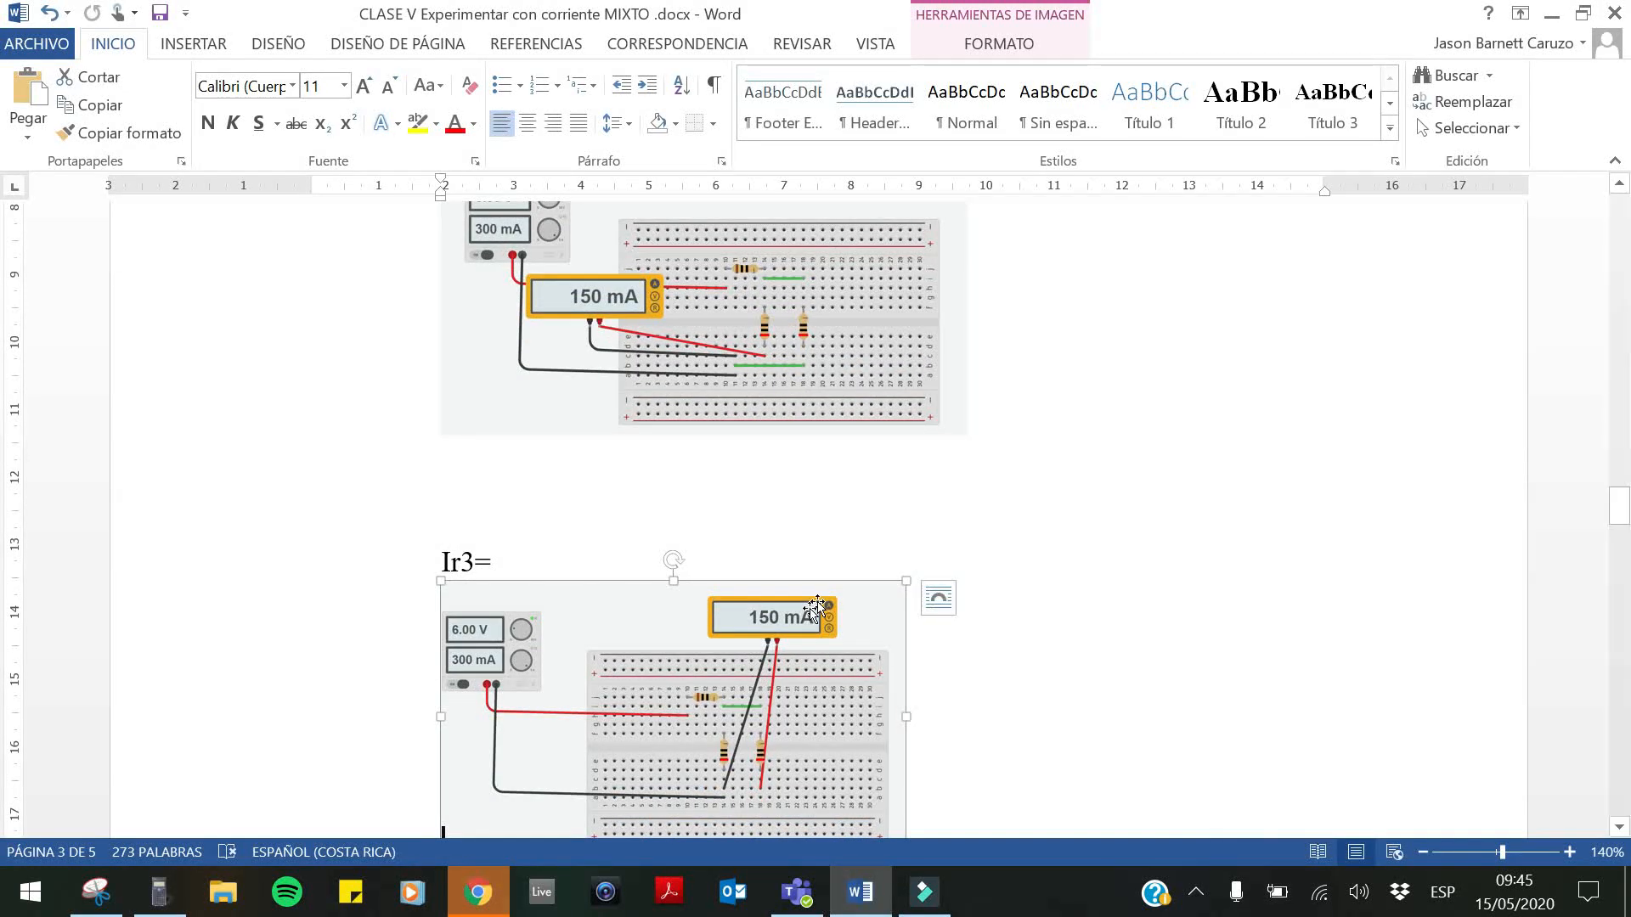
scroll(704, 521, "up", 7)
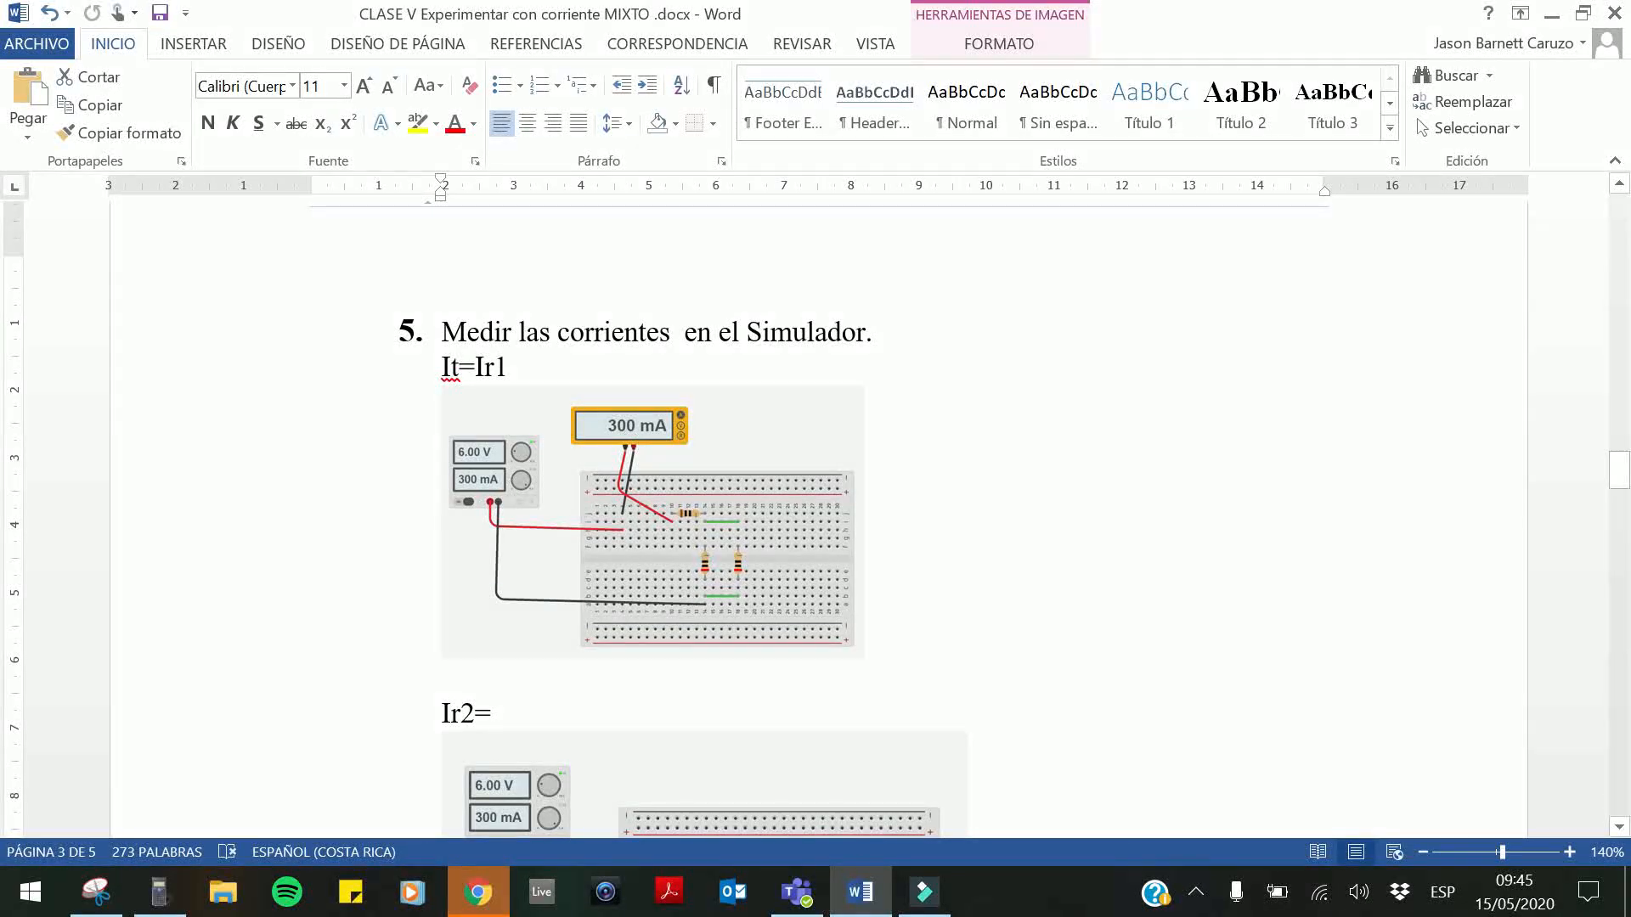
scroll(1022, 517, "down", 15)
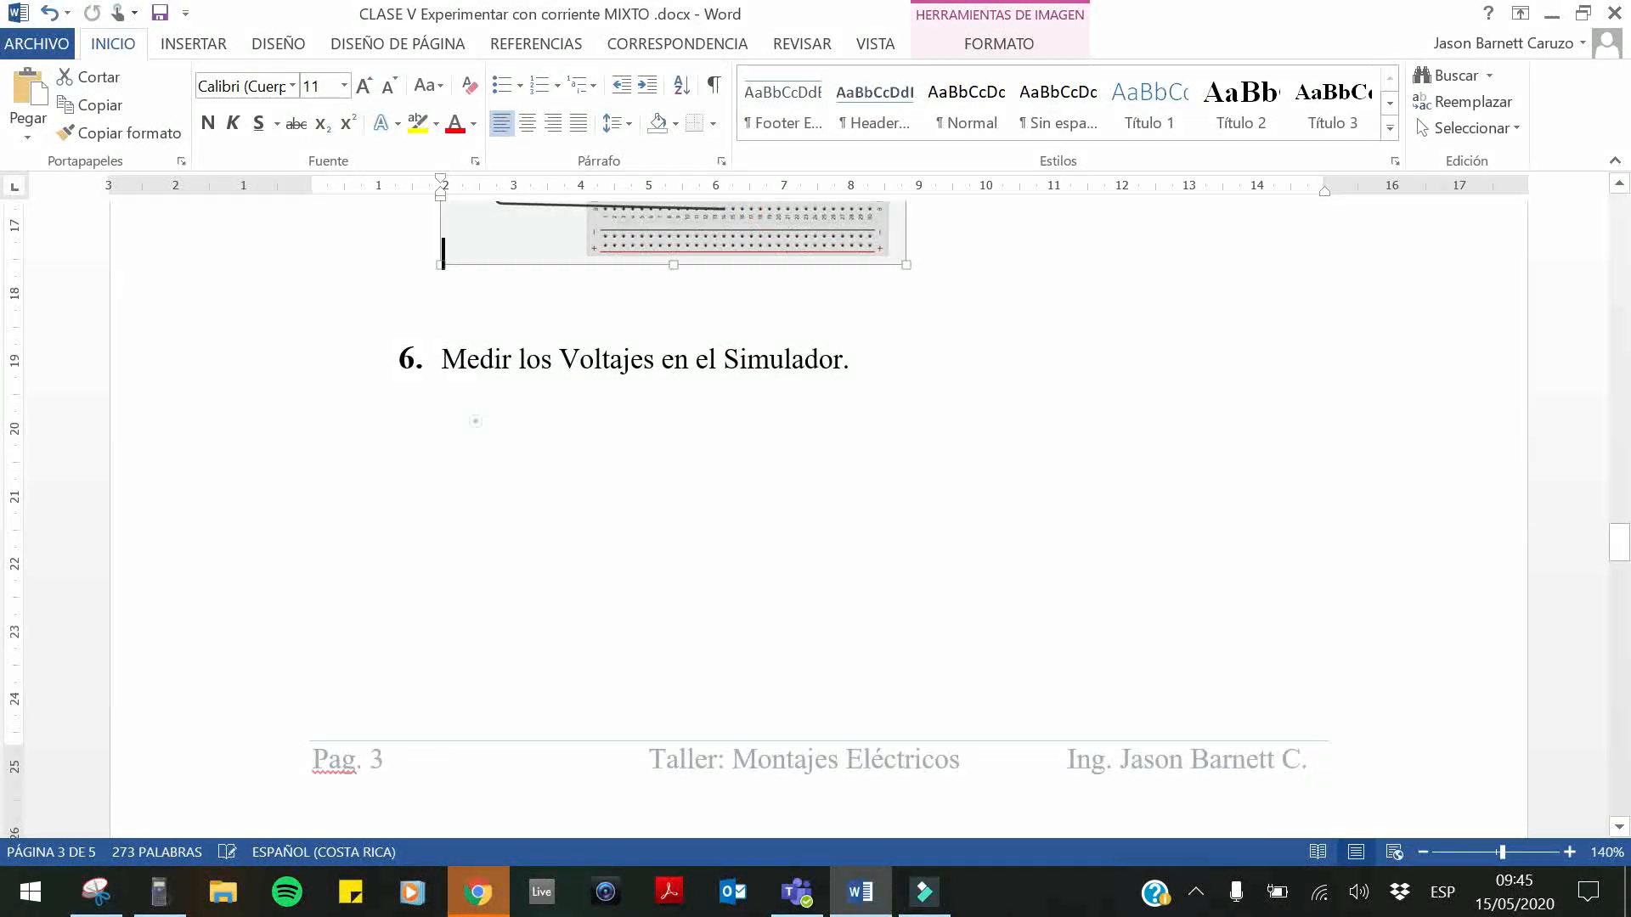
left_click(474, 421)
Switch back to Tinkercad, stop the simulation and delete the multimeter's black and red cables
left_click(478, 892)
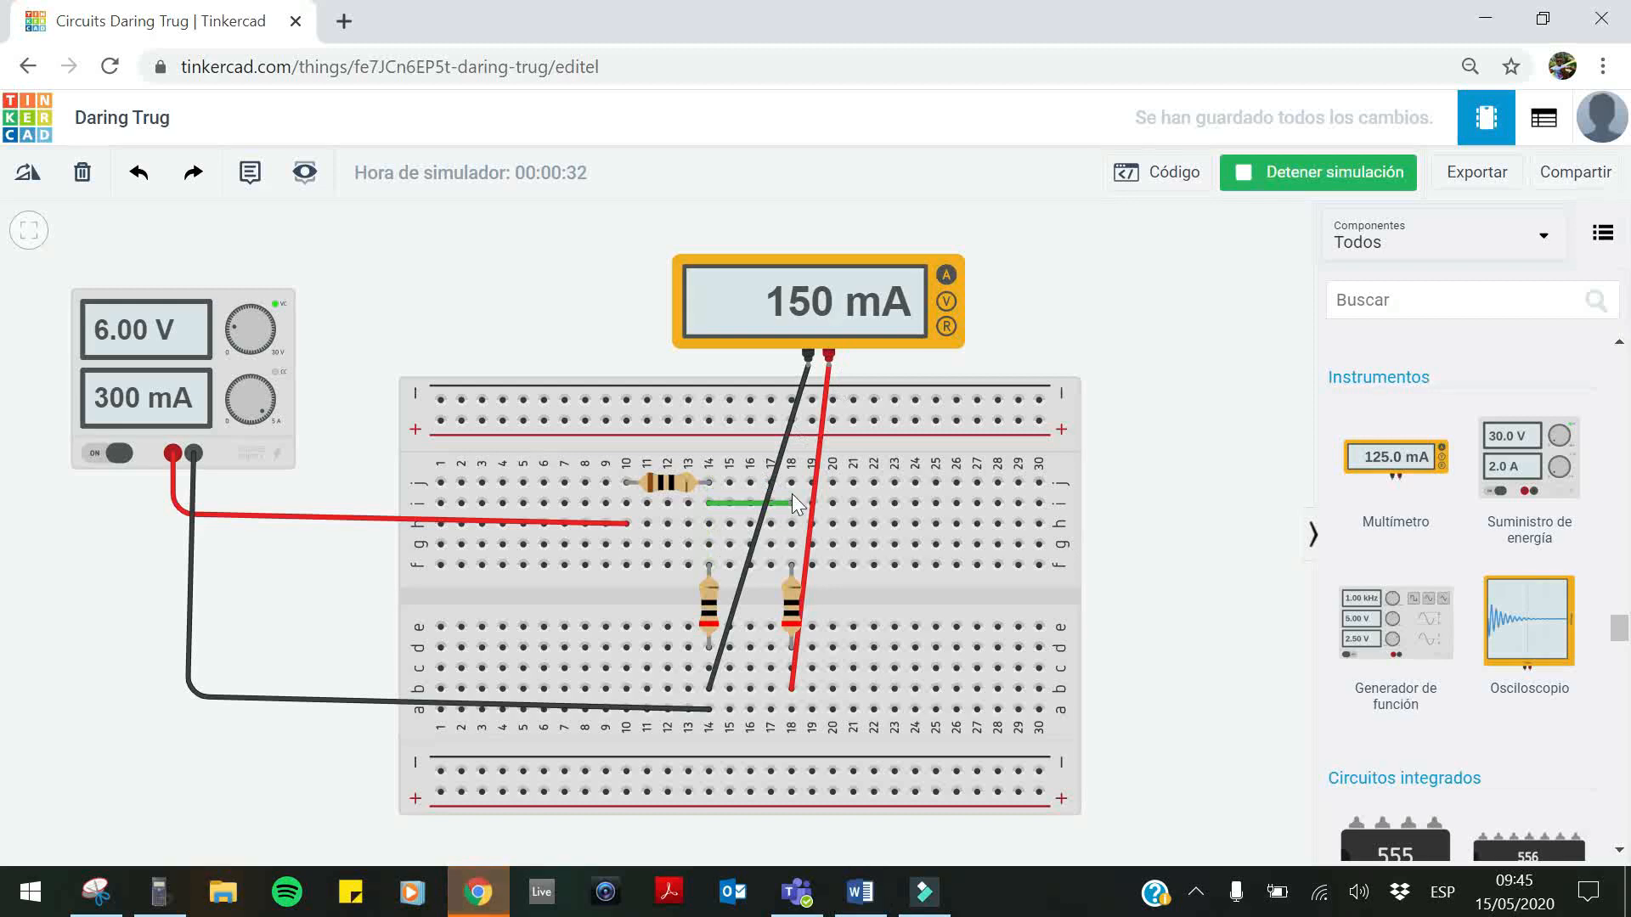
left_click(782, 459)
left_click(781, 463)
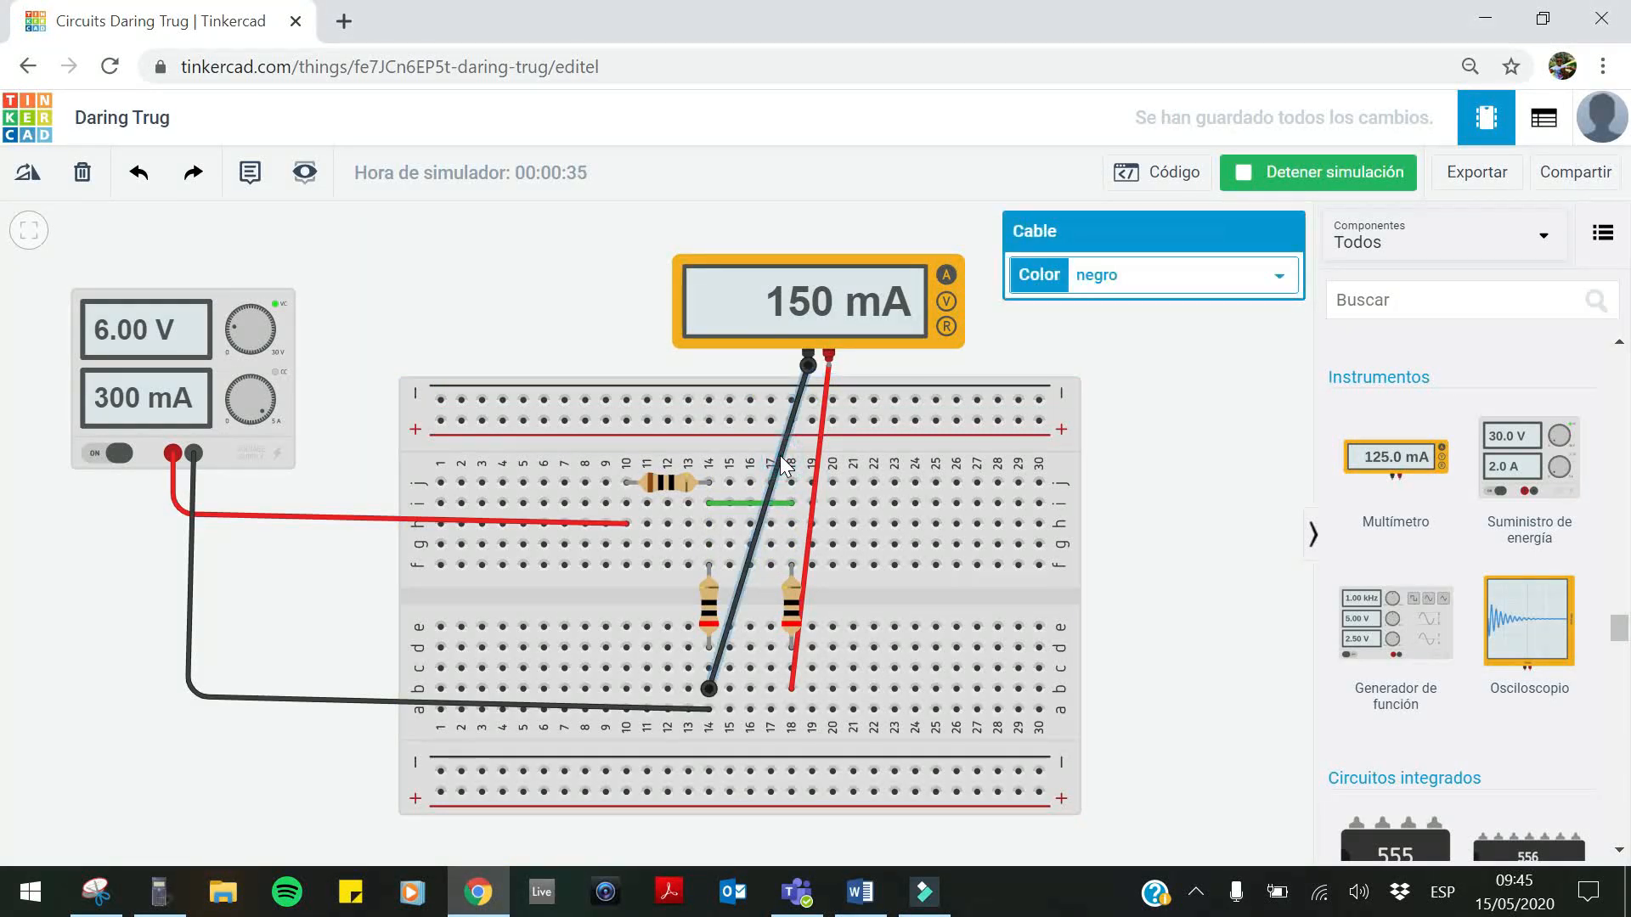
left_click(1336, 166)
key("Delete")
left_click(822, 415)
key("Delete")
Raise the multimeter clear of the breadboard and join holes b18 and b14 with a green jumper
left_click_drag(836, 325, 853, 289)
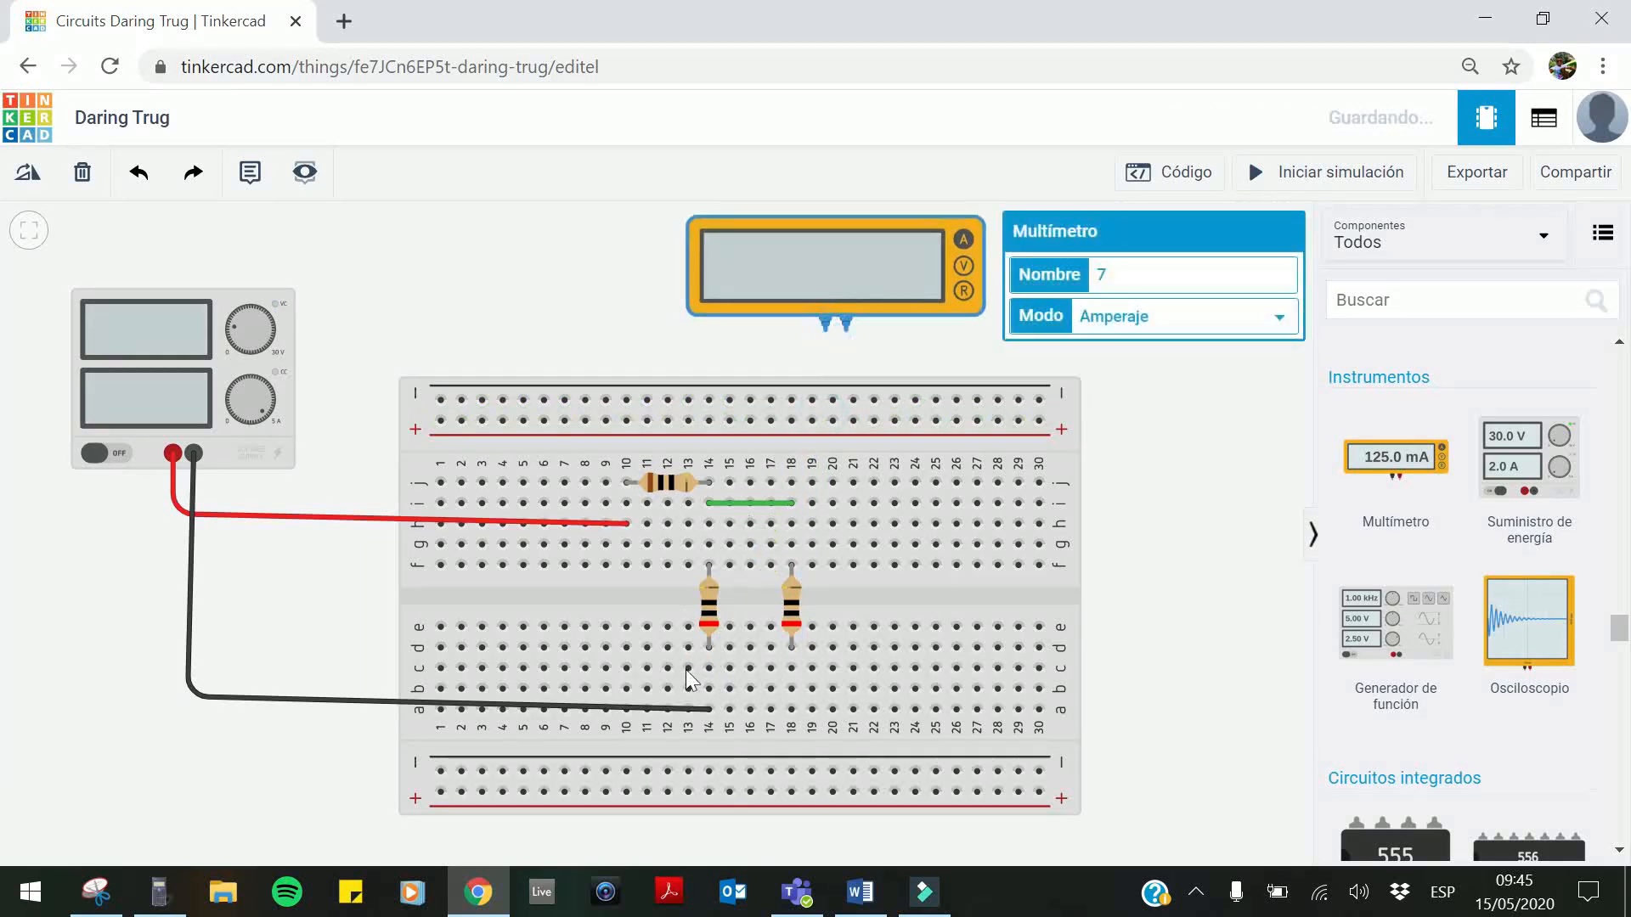
left_click(792, 689)
left_click(708, 689)
Set the multimeter's mode to Voltaje and place it above breadboard columns 4 to 17
left_click_drag(838, 283, 681, 282)
left_click(1128, 316)
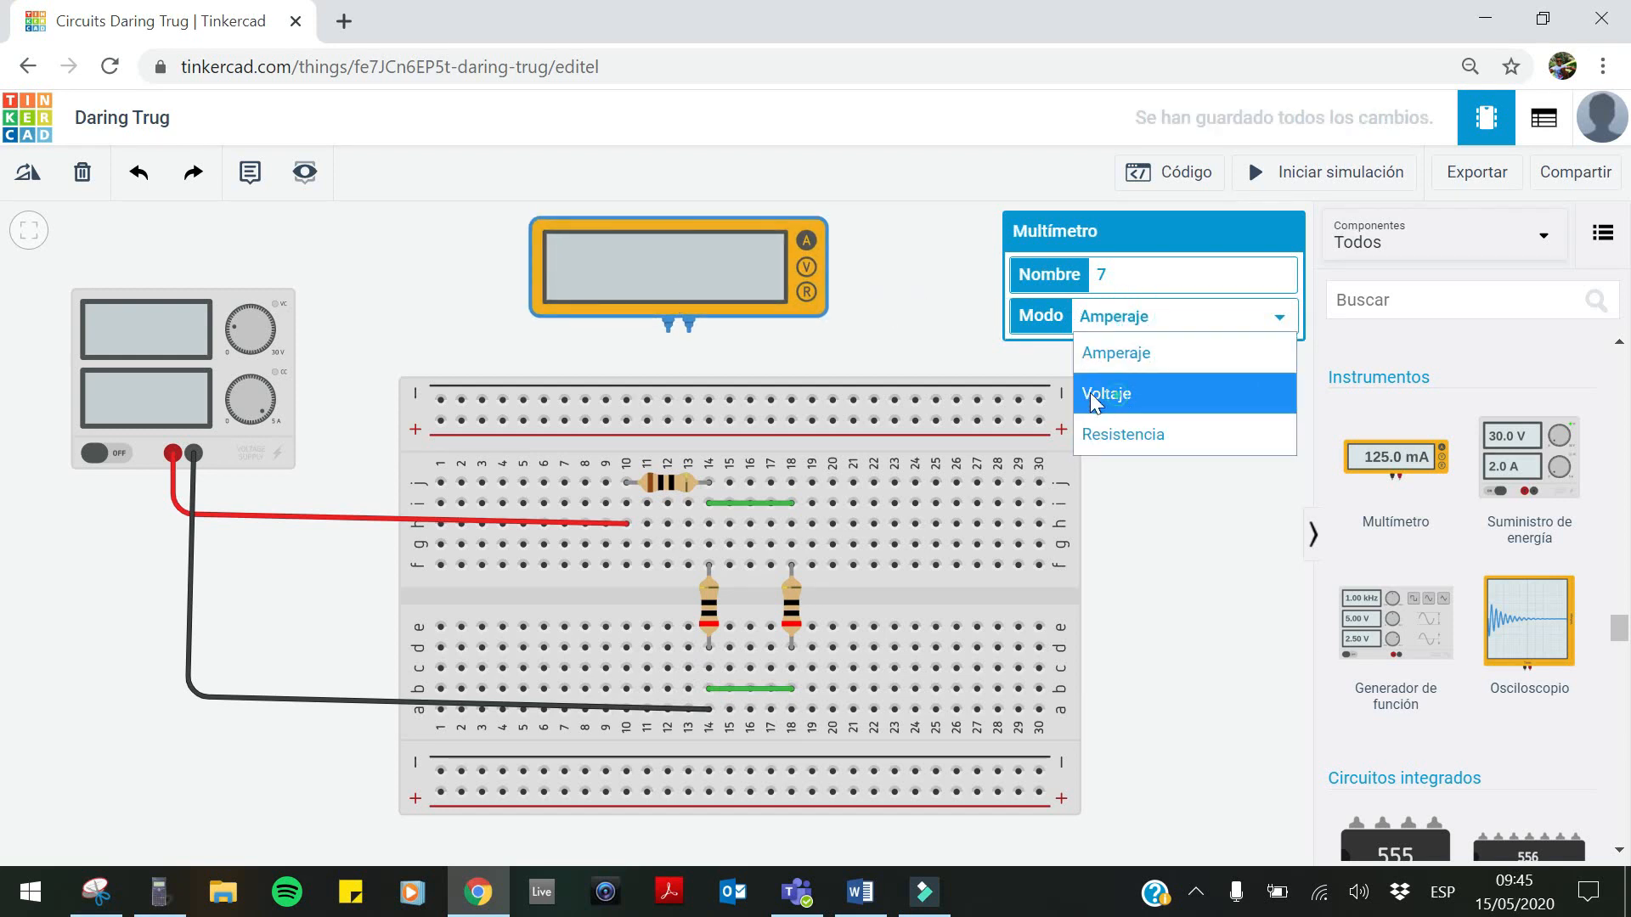
left_click(1113, 387)
left_click(931, 318)
left_click_drag(743, 307, 700, 285)
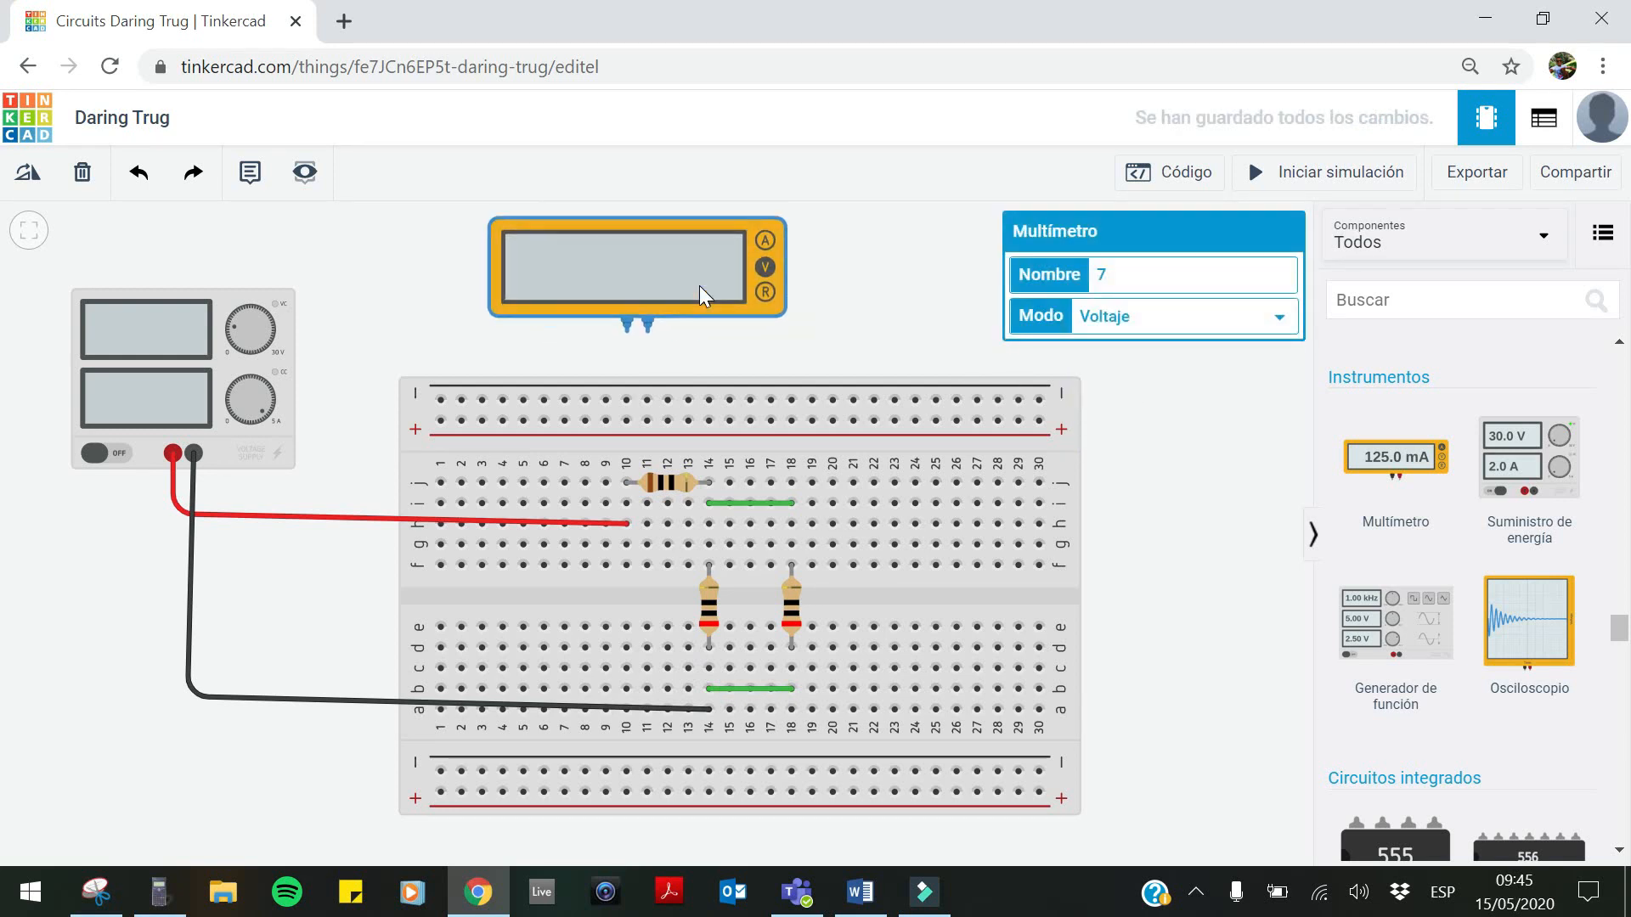
Connect the multimeter's positive terminal to hole i10 and its negative terminal to hole h14, across the upper resistor
left_click(664, 338)
left_click(649, 333)
left_click(626, 504)
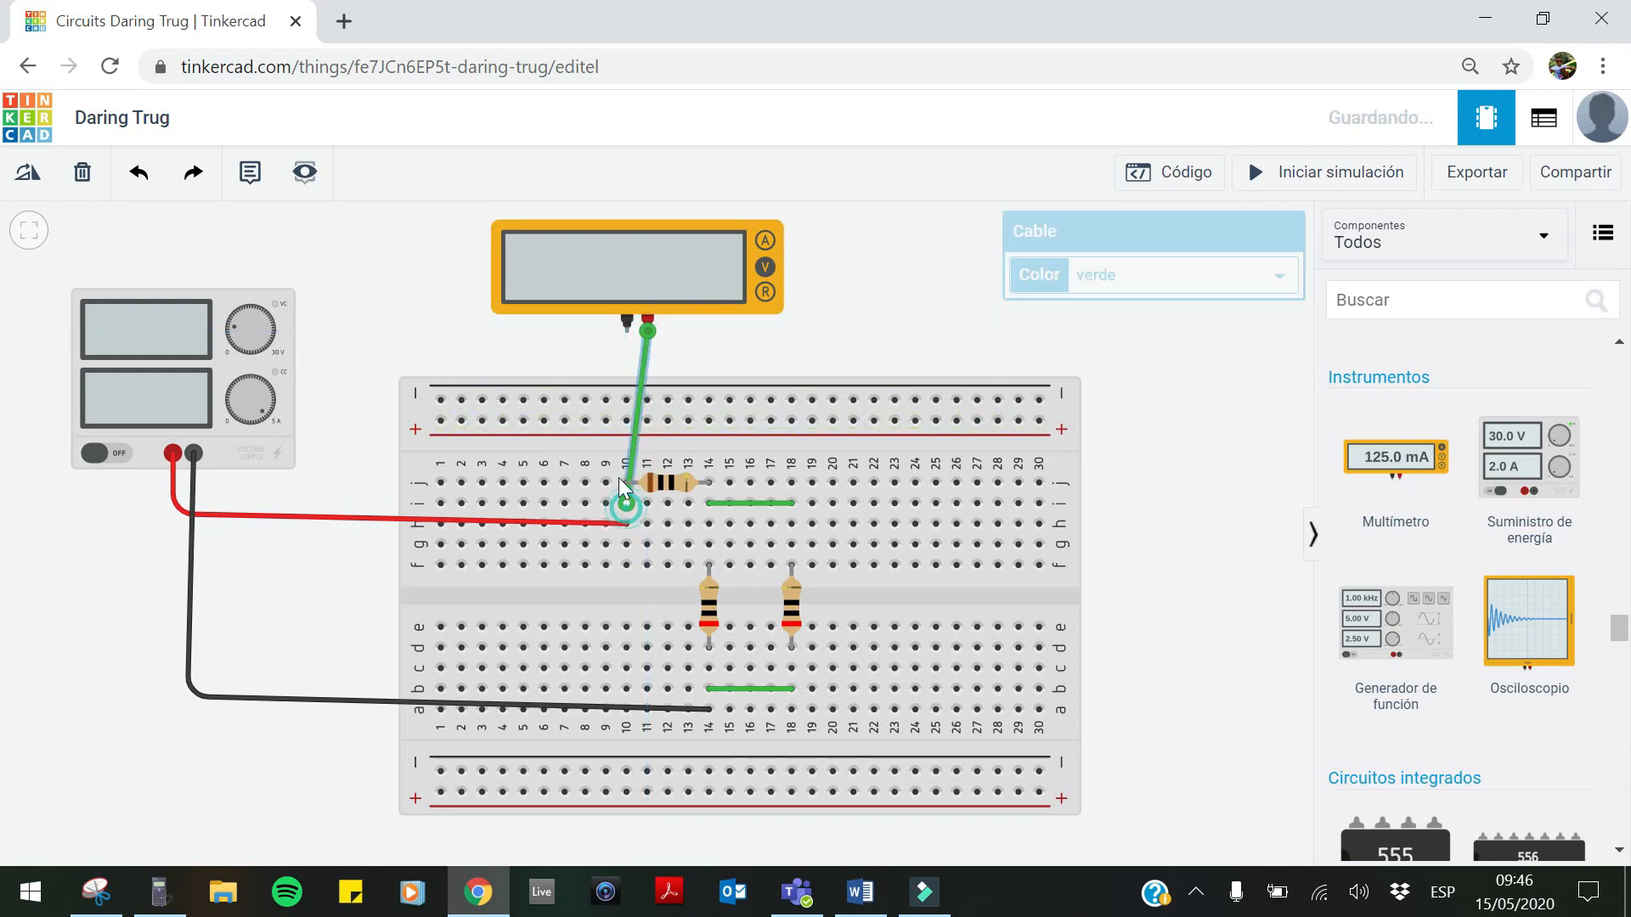
left_click(627, 331)
left_click(706, 523)
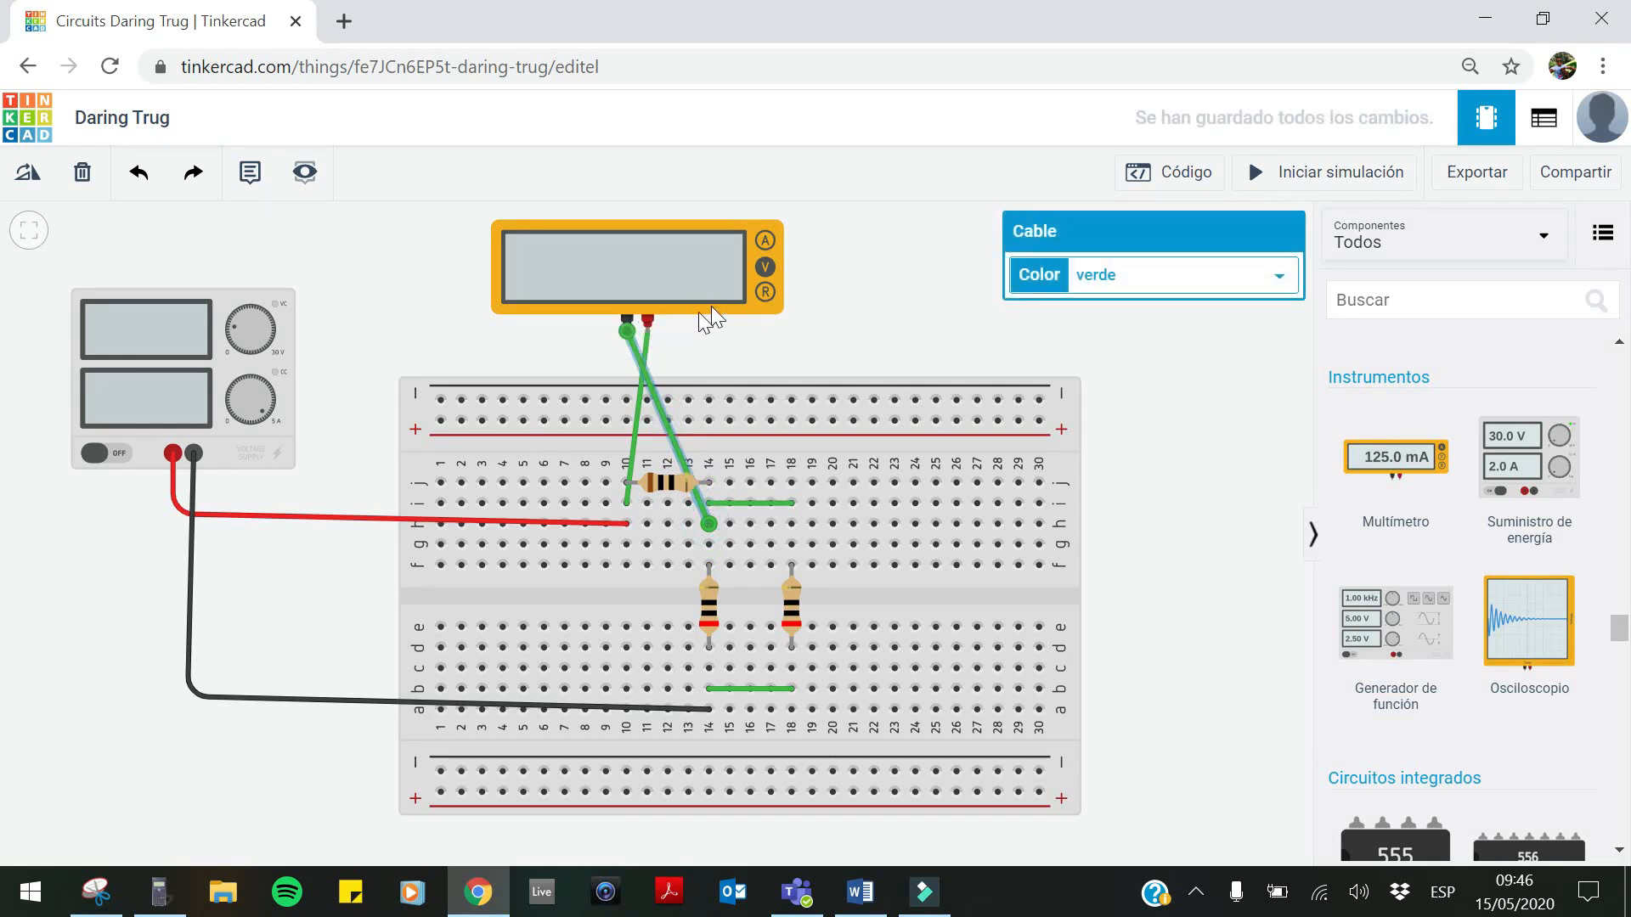
Color the cable at i10 red (rojo) and the cable at h14 black (negro)
left_click(645, 343)
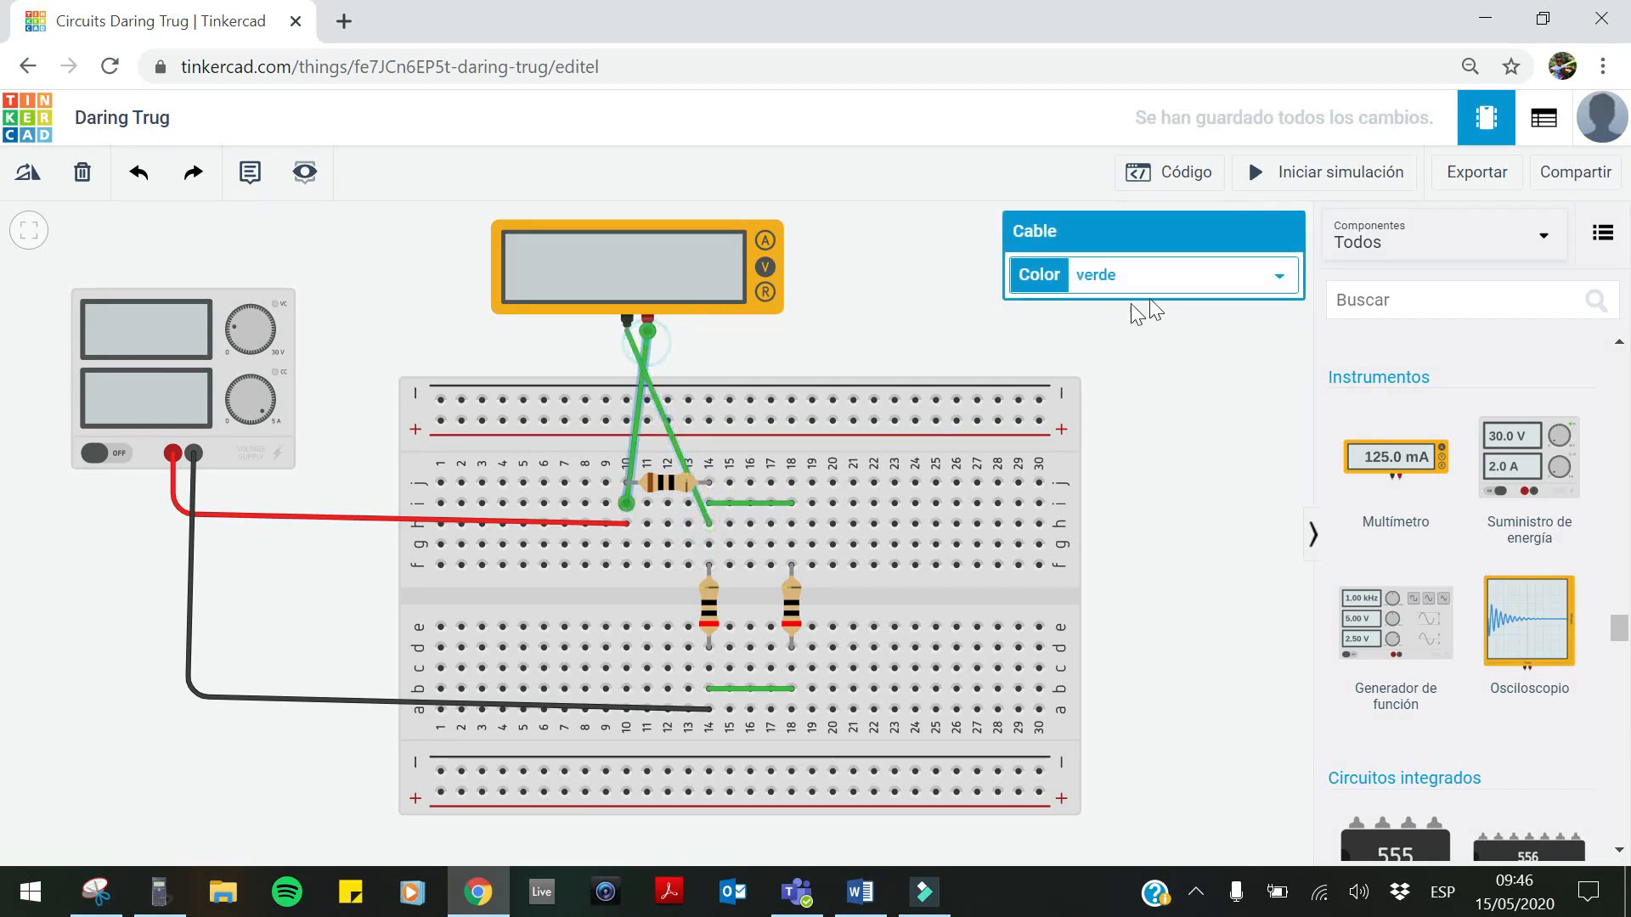
left_click(1172, 276)
left_click(1114, 354)
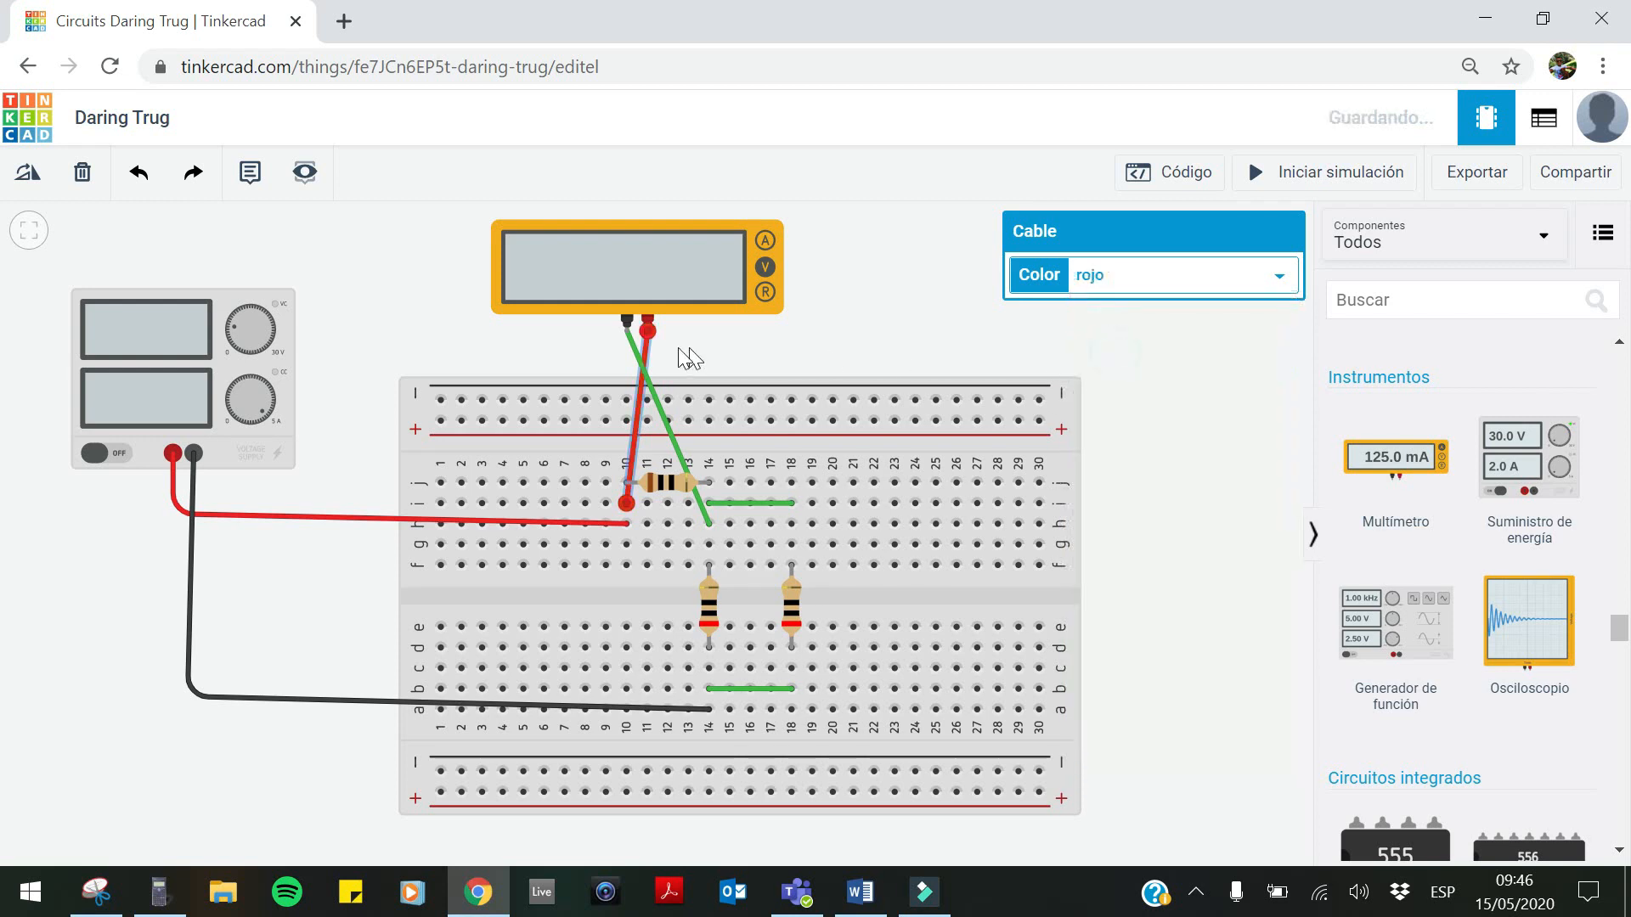
left_click(635, 350)
left_click(1211, 285)
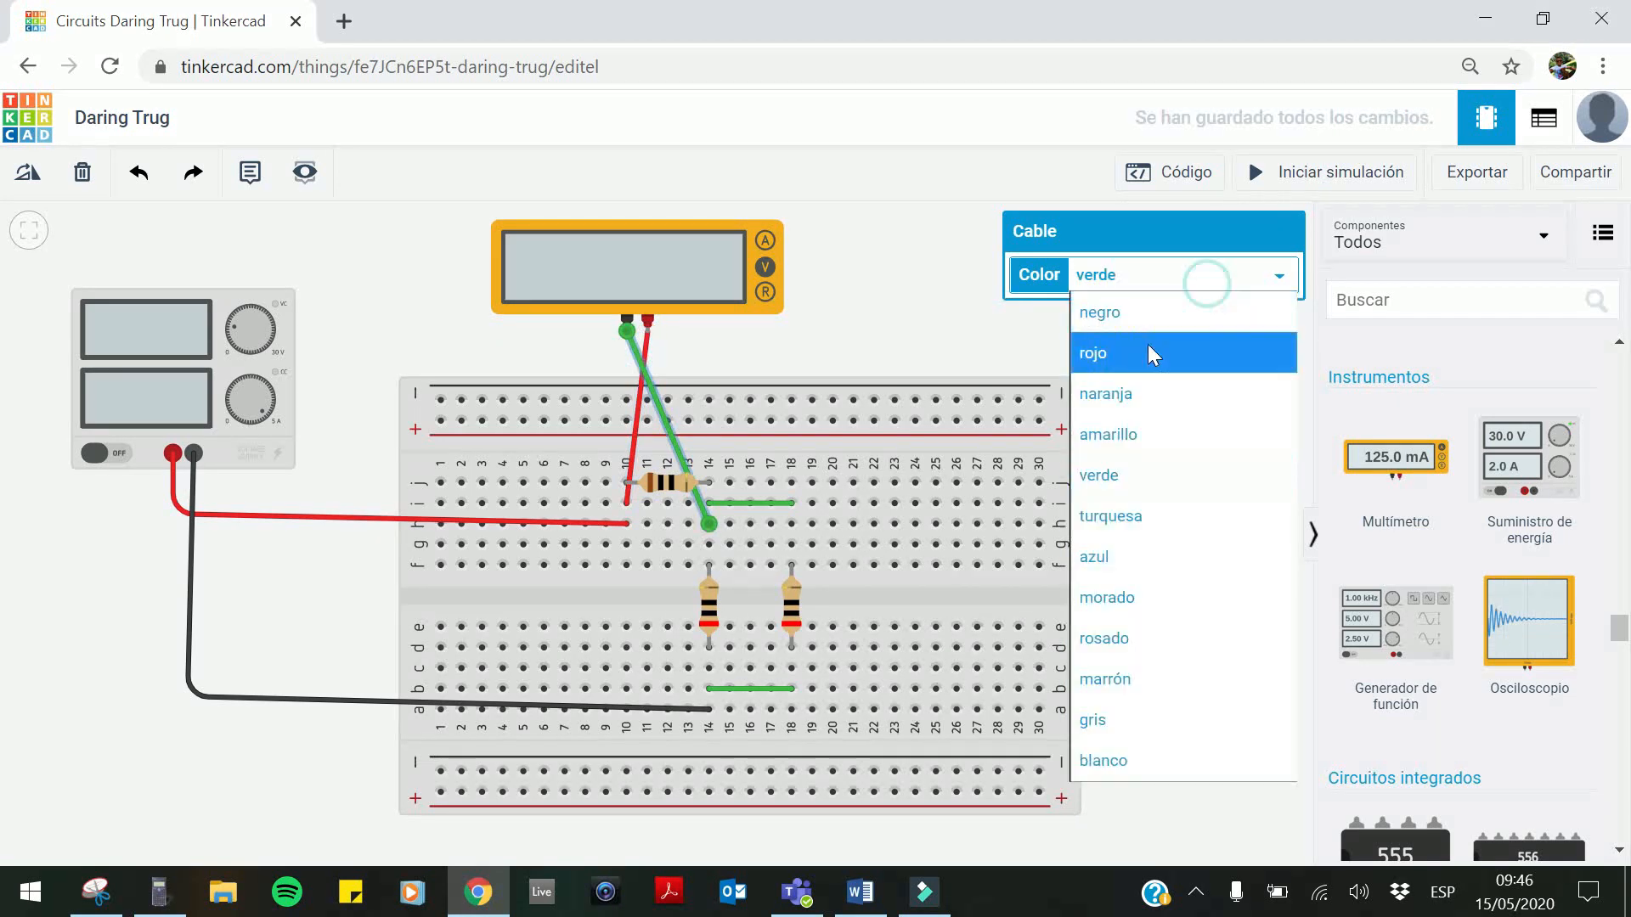
left_click(1147, 316)
left_click(890, 298)
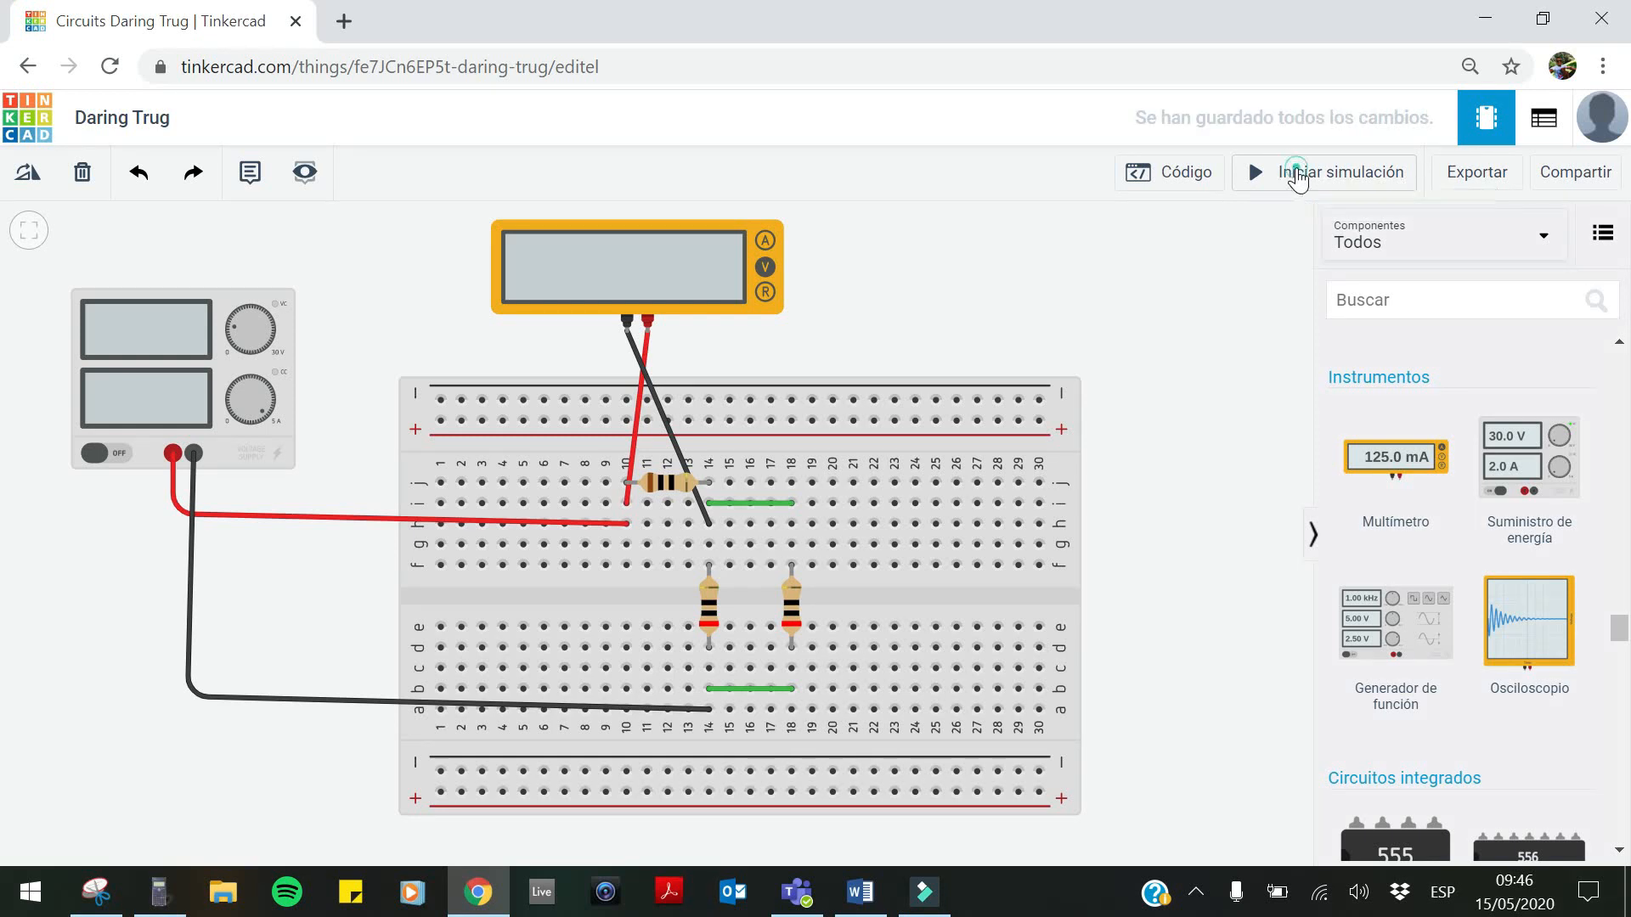
Run the voltage simulation and document it in Word with a capture under item 6, followed by the label Vr2=
left_click(1291, 180)
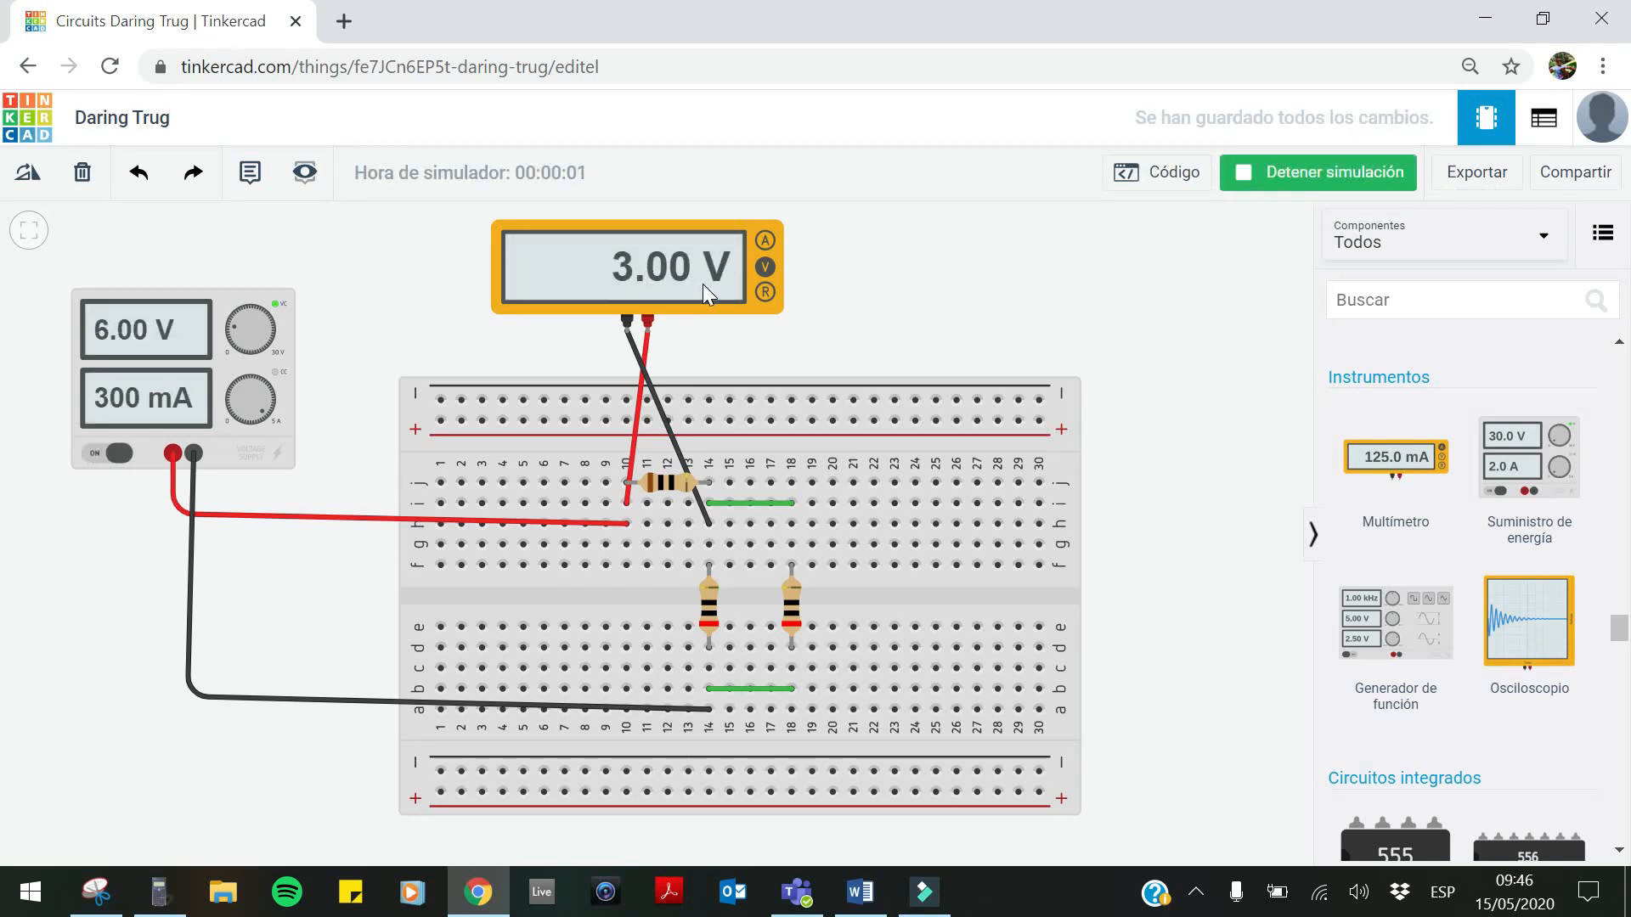
key("alt+Tab")
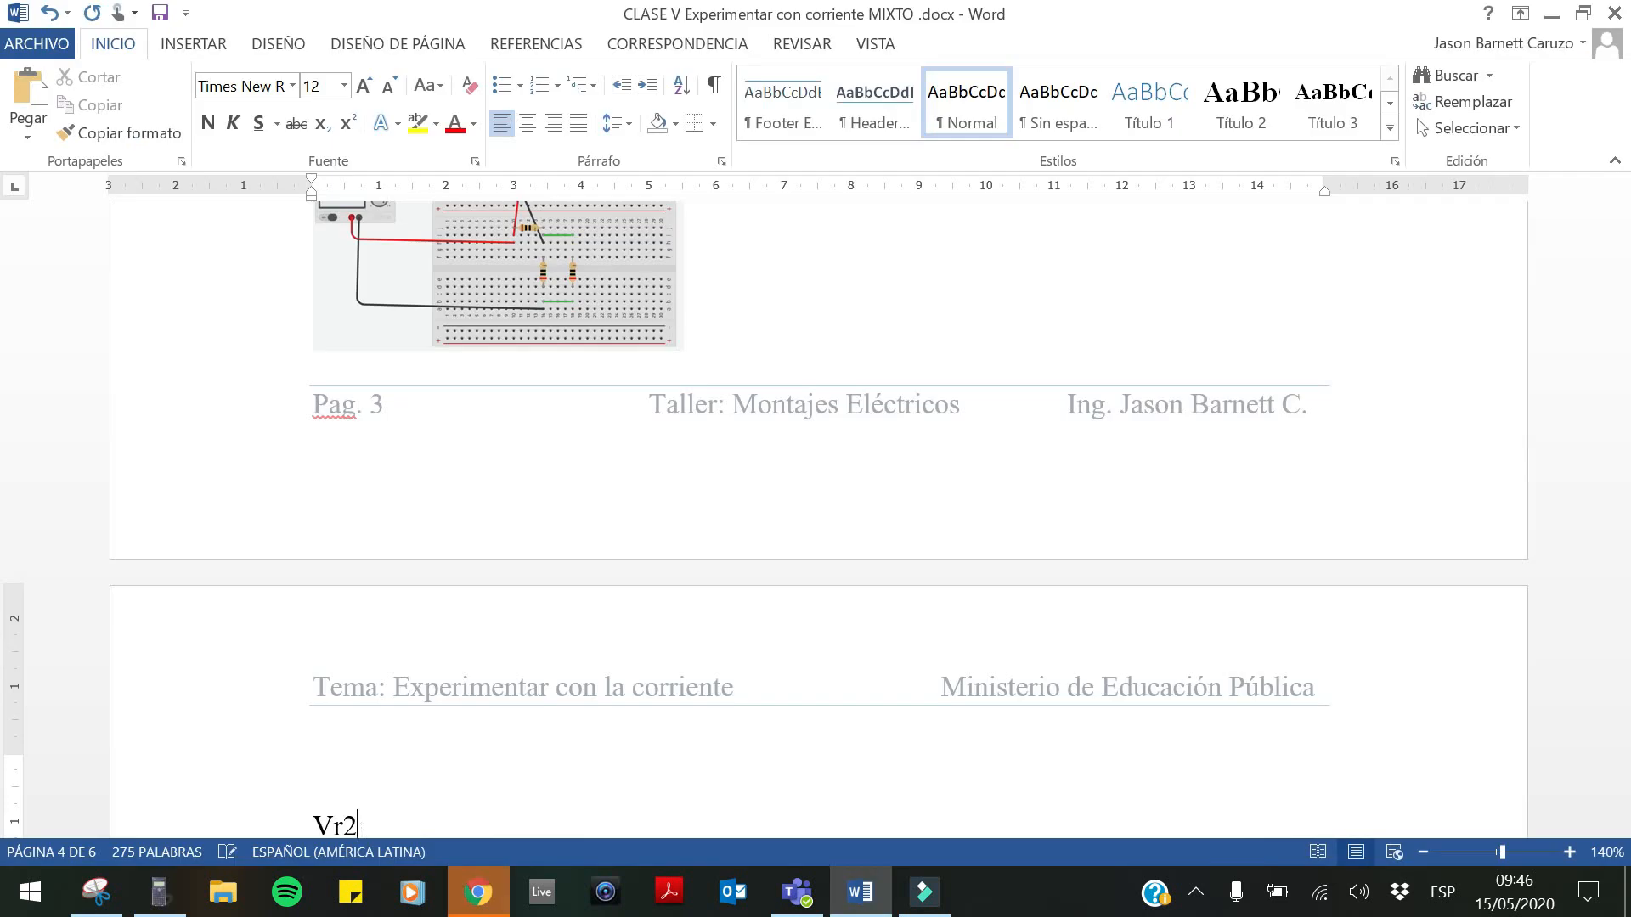
scroll(756, 571, "down", 3)
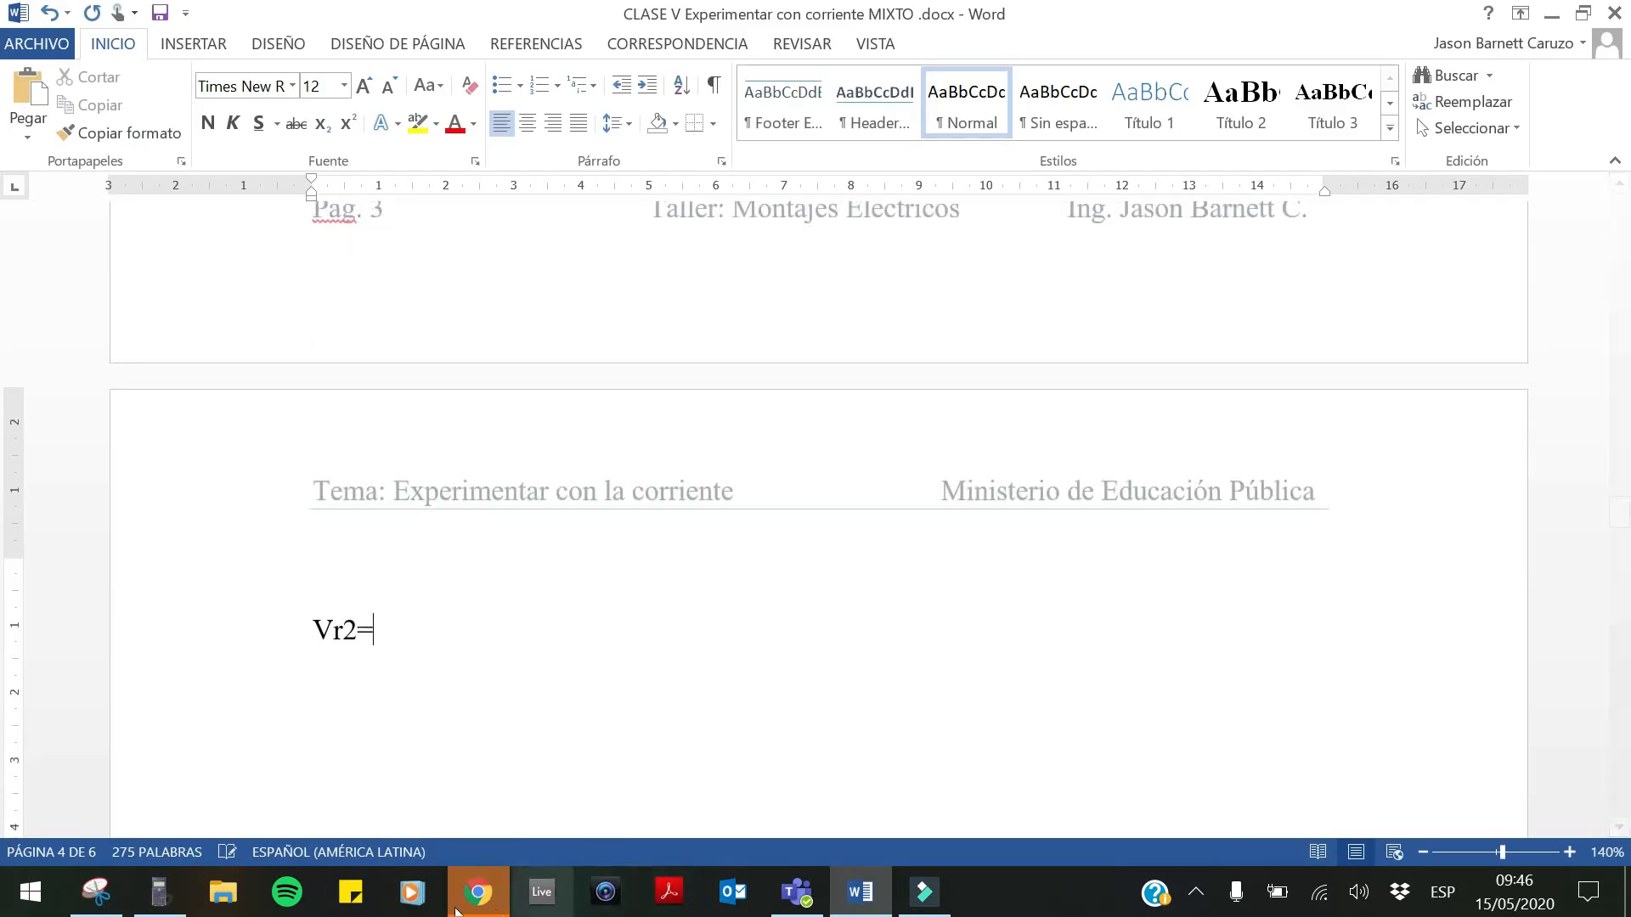
Back in Tinkercad, stop the simulation and move the multimeter's red cable end to hole j18, shifting the multimeter above columns 13 to 26
left_click(480, 892)
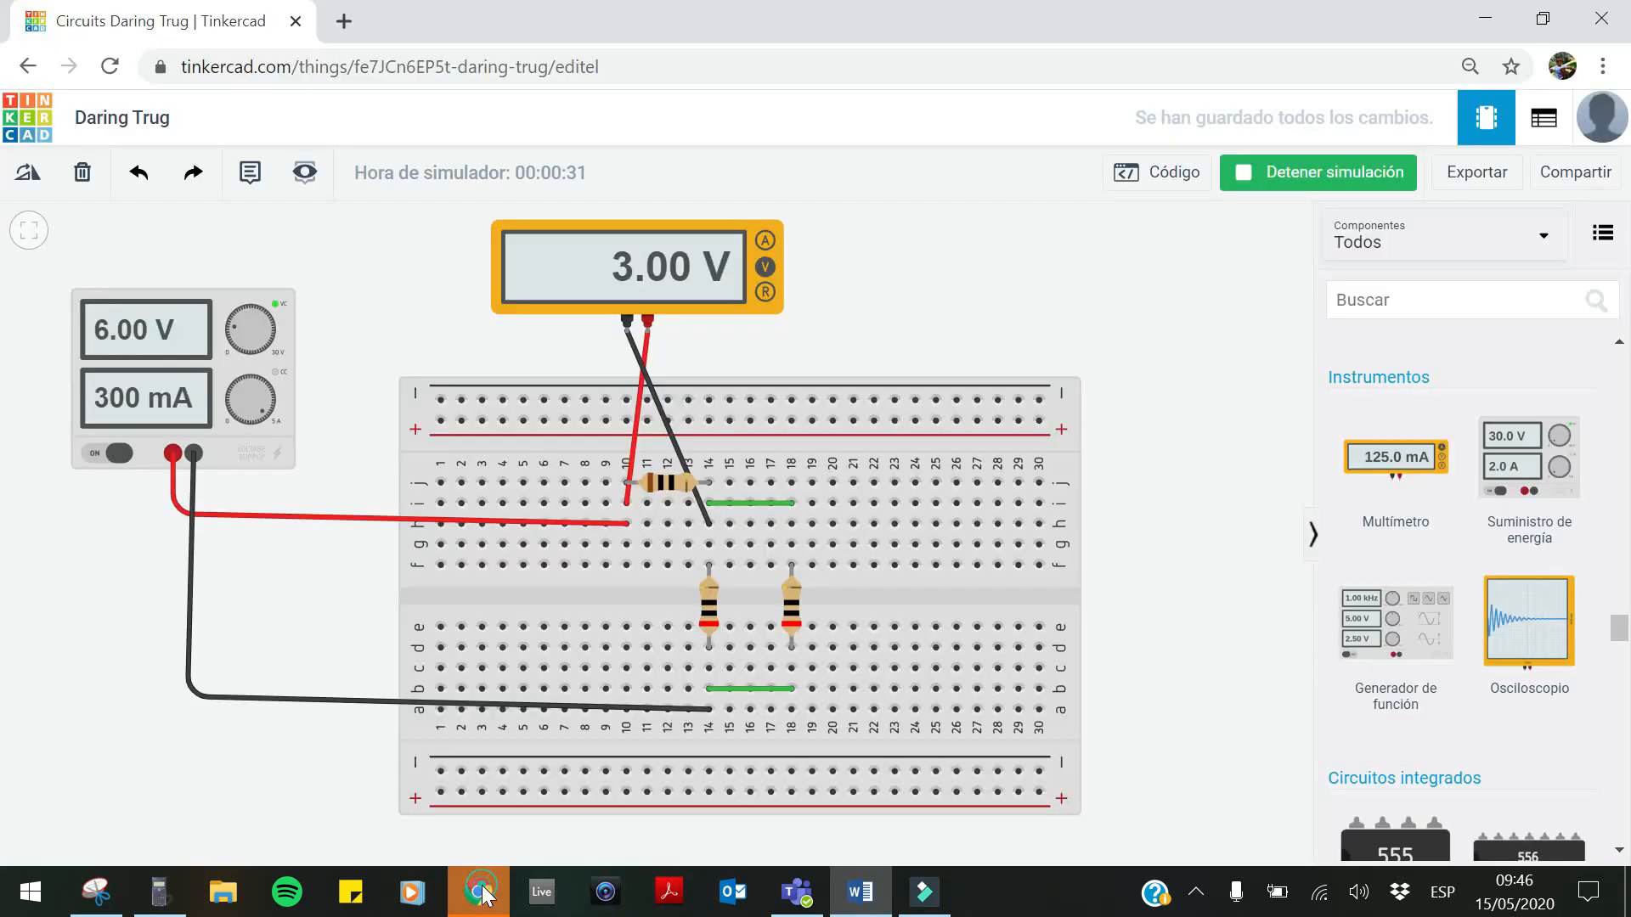
left_click(1275, 172)
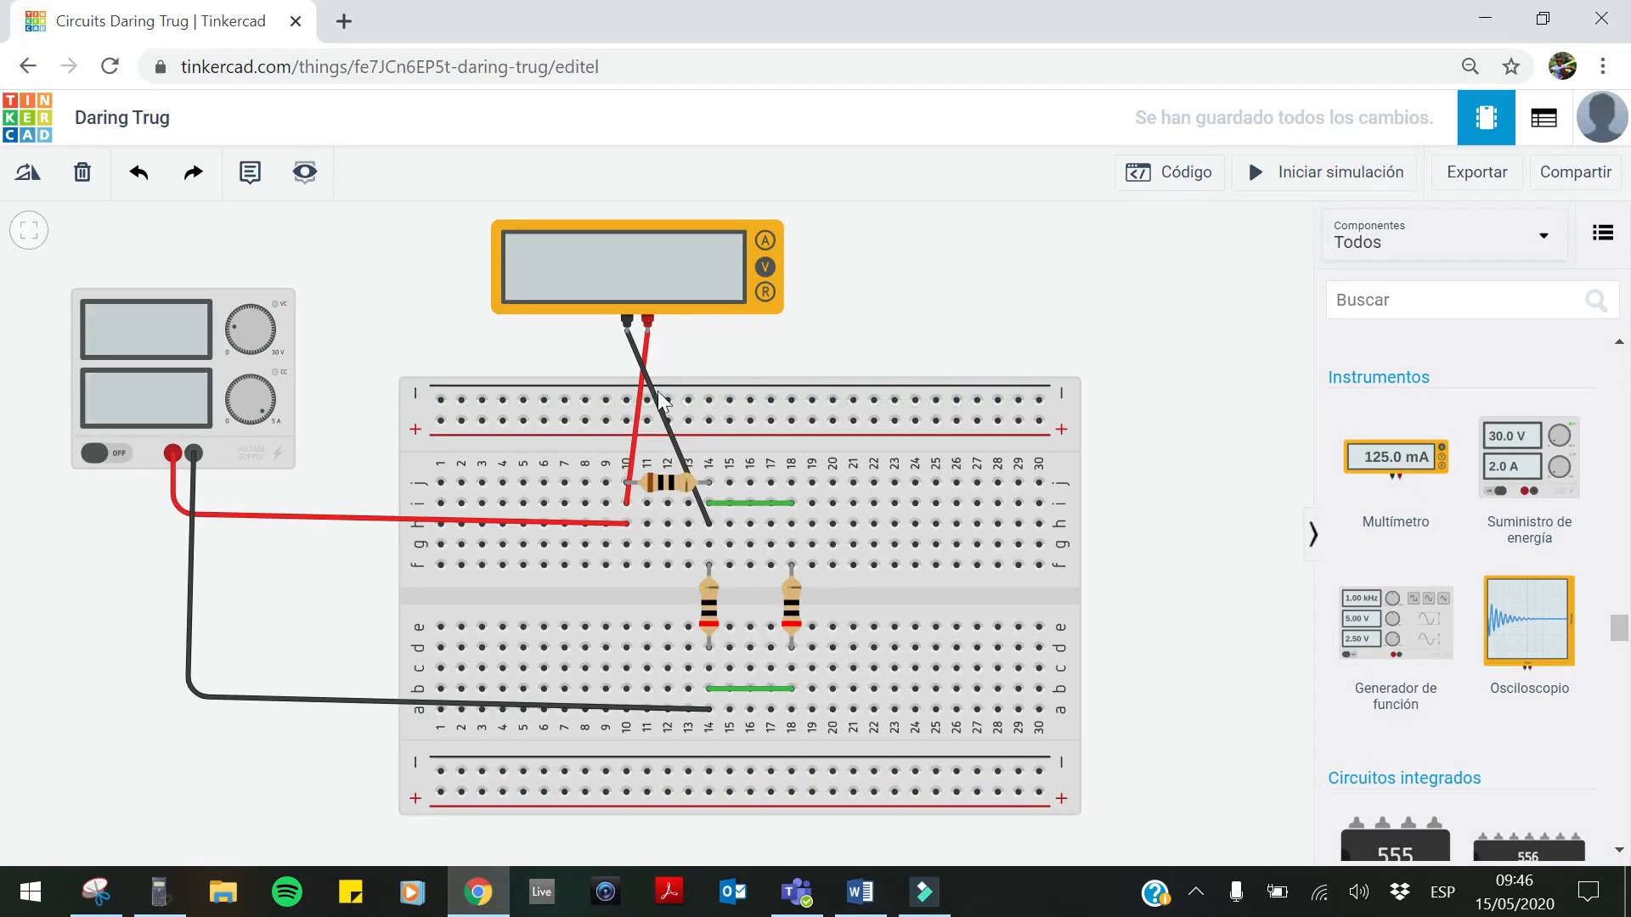
left_click(638, 442)
left_click_drag(626, 503, 790, 482)
left_click_drag(680, 266, 848, 307)
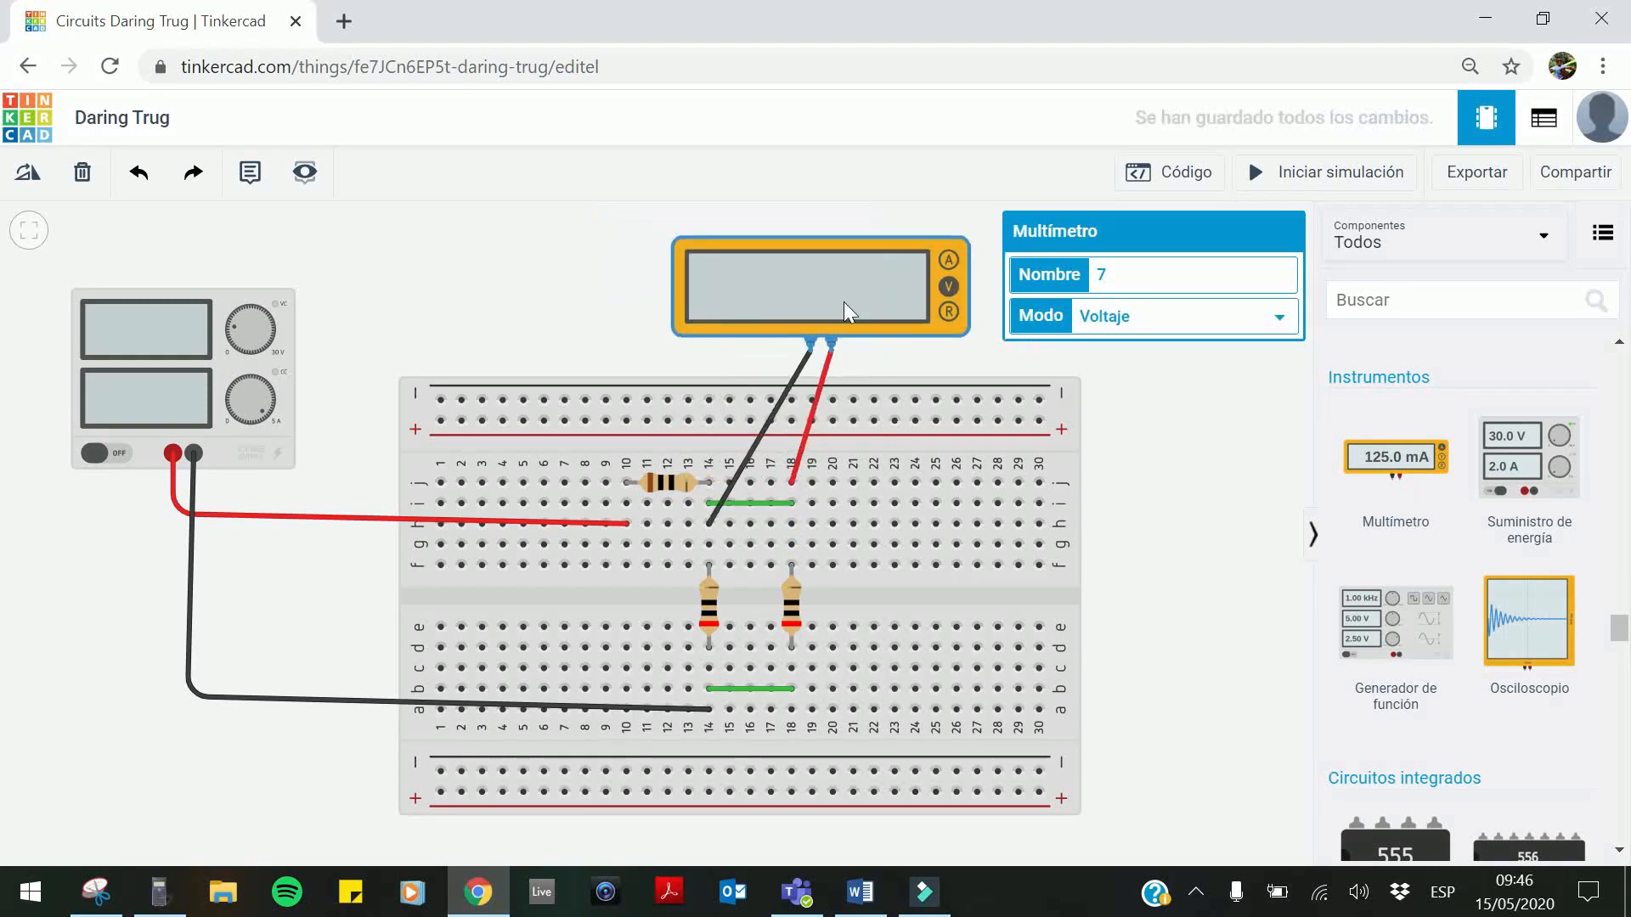
Move the multimeter's black cable end to hole a18, shift the multimeter clear of the wiring and start the simulation
left_click(752, 466)
left_click_drag(709, 525, 797, 701)
left_click_drag(808, 292, 874, 244)
left_click(1167, 479)
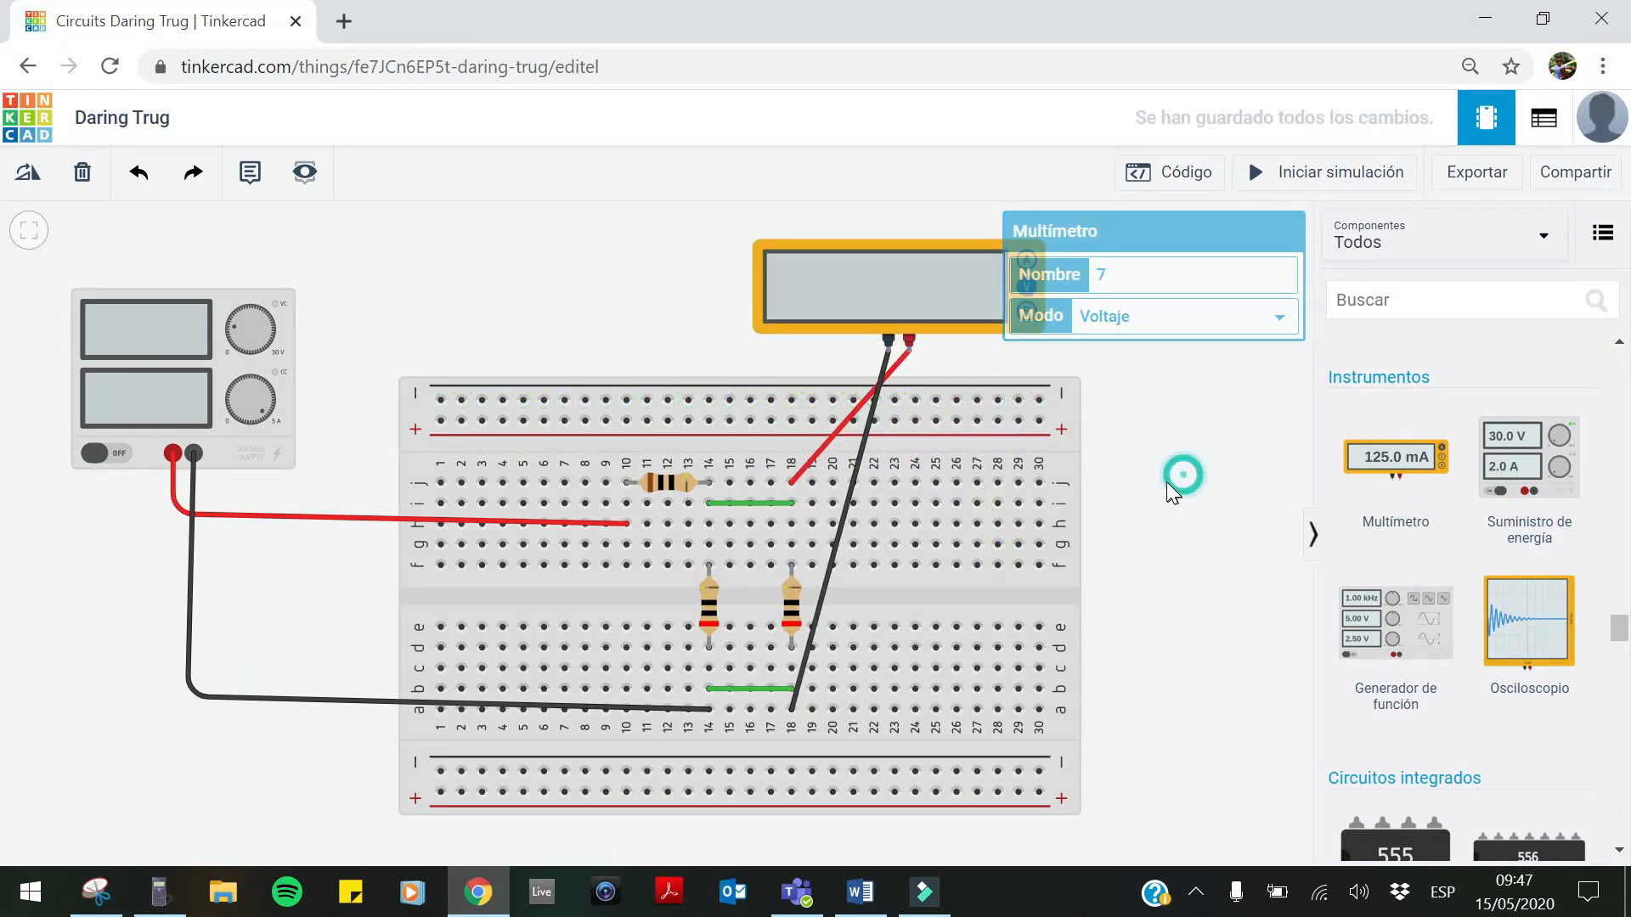
left_click(1303, 180)
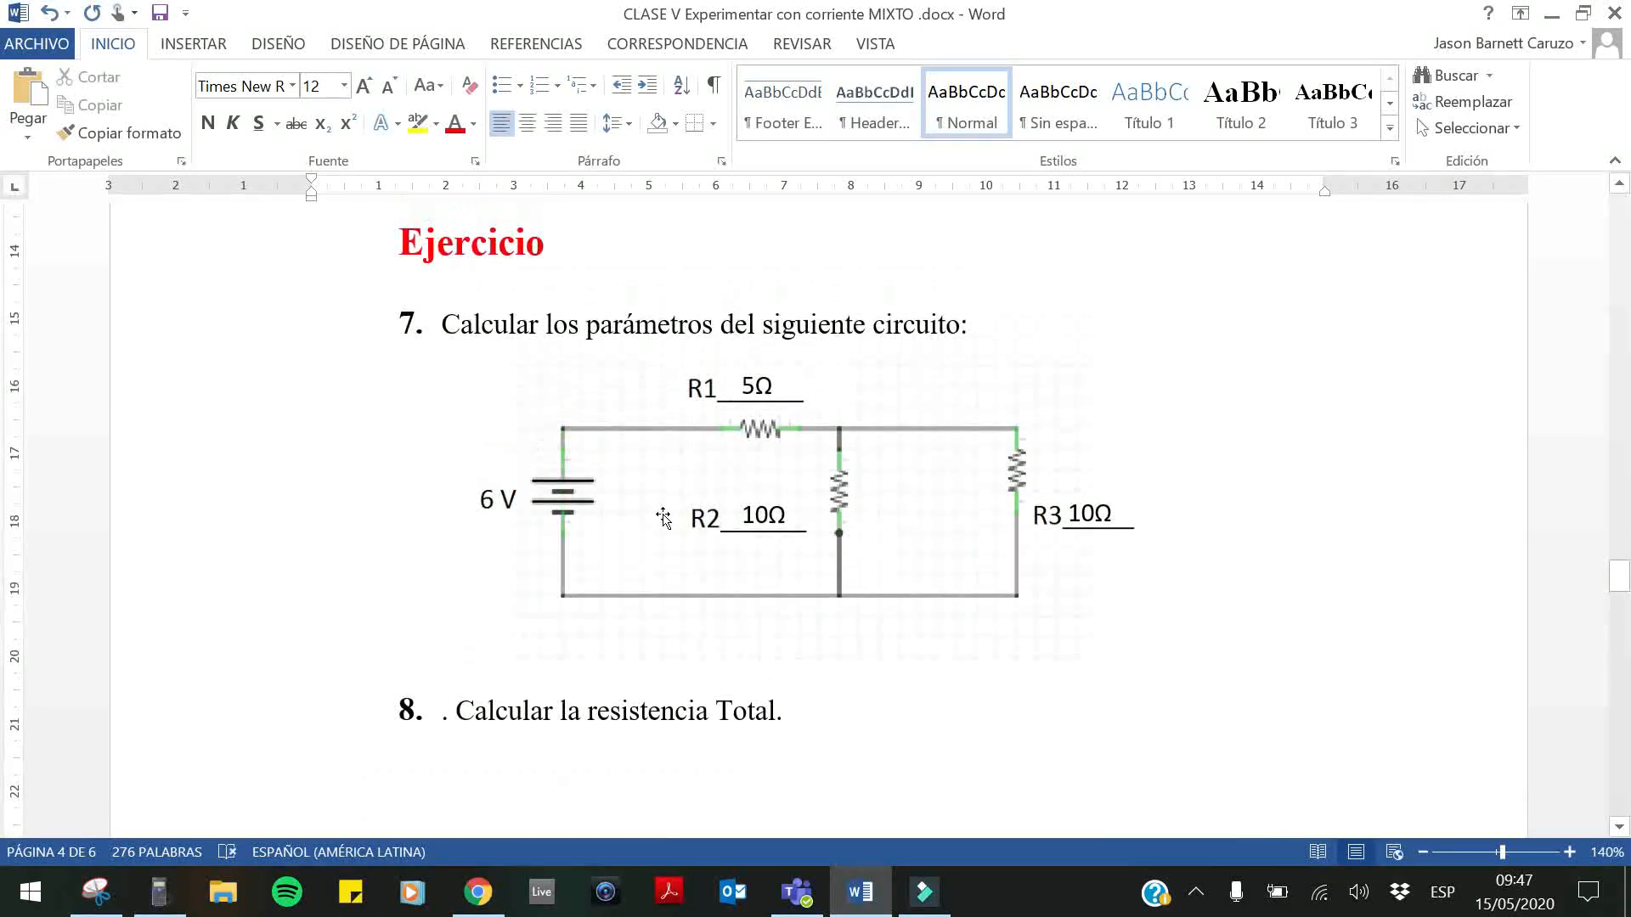
Look through the Ejercicio section in Word, from item 8 down to the total resistance measurement task
scroll(712, 497, "down", 1)
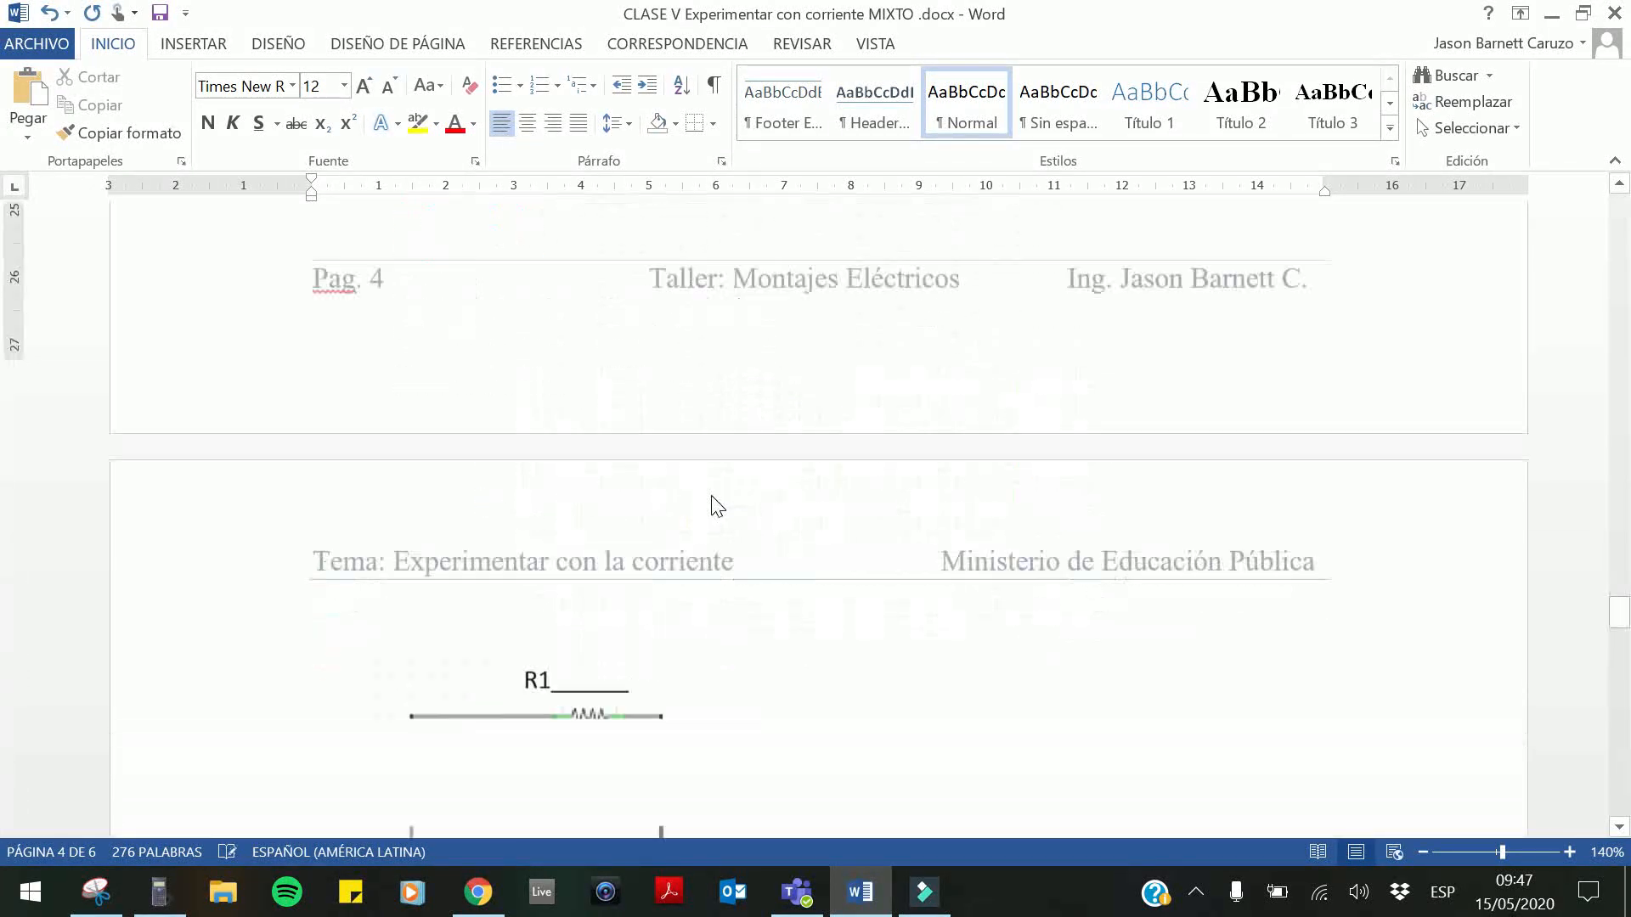
scroll(712, 507, "down", 8)
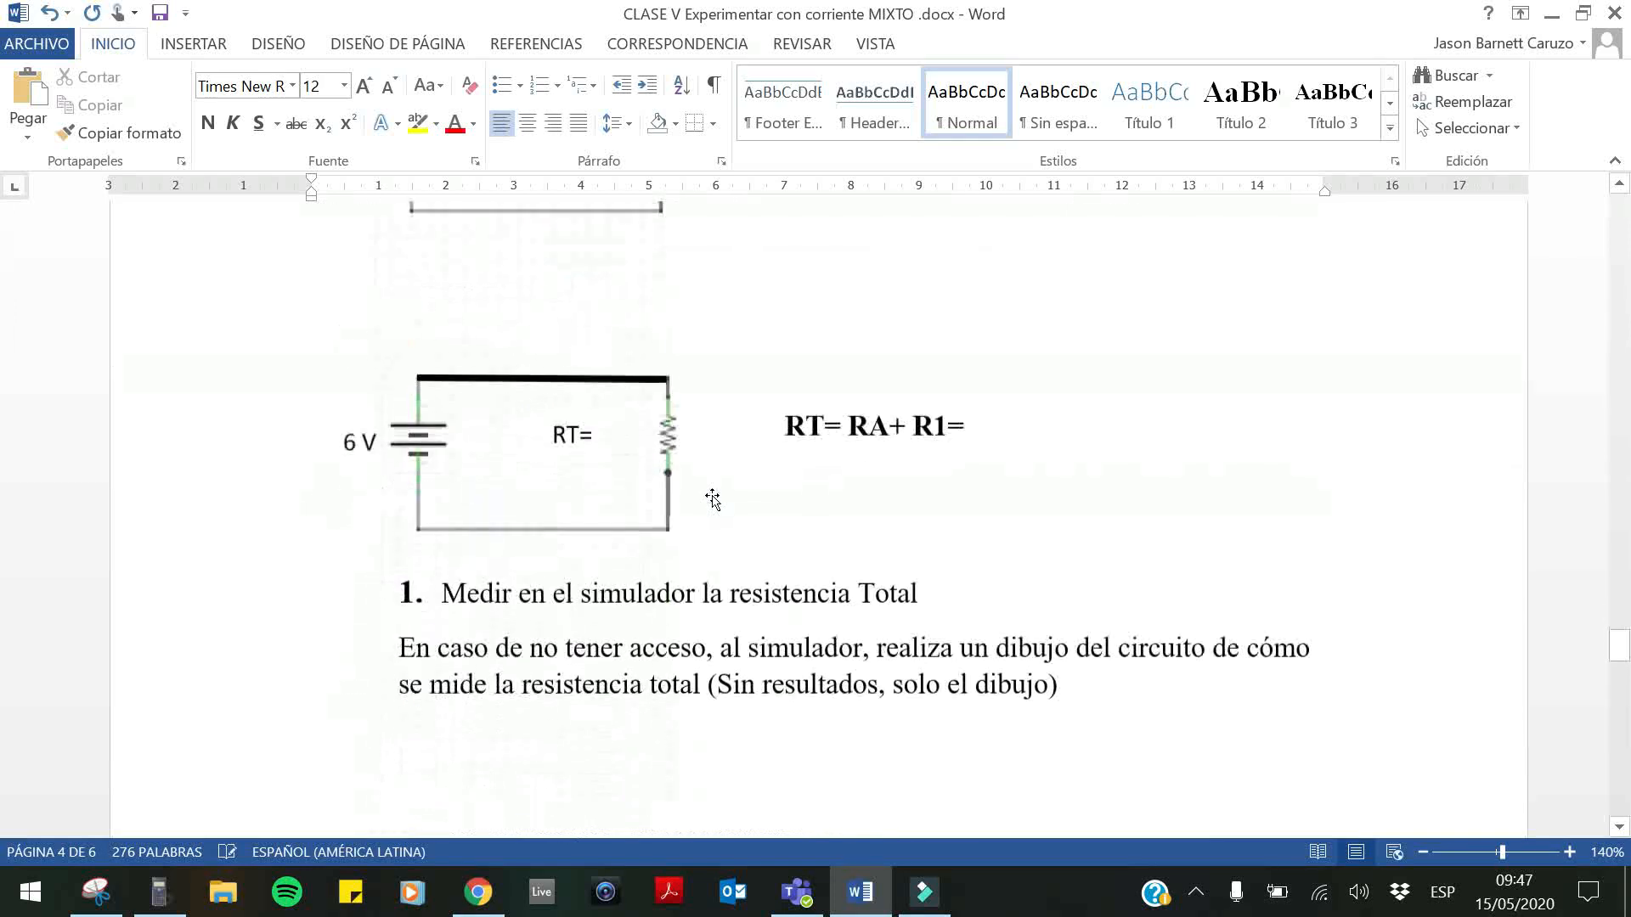
Read through exercise tasks 1 to 4, from measuring total resistance to measuring voltages, including the drawing alternative for those without simulator access
scroll(712, 497, "down", 3)
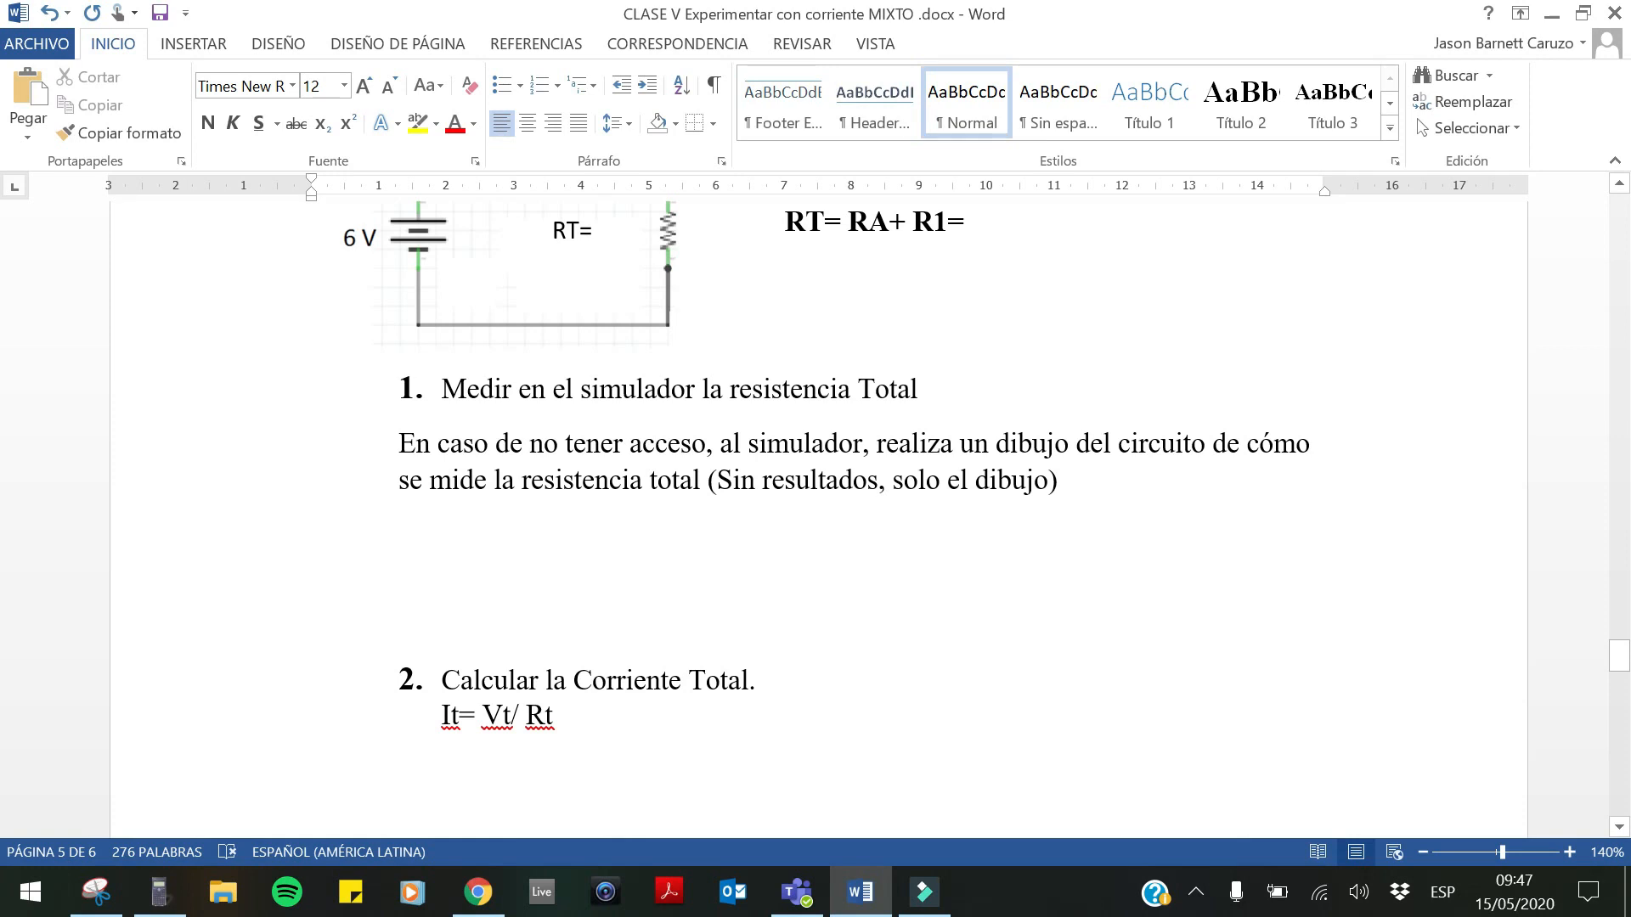
left_click_drag(717, 480, 846, 486)
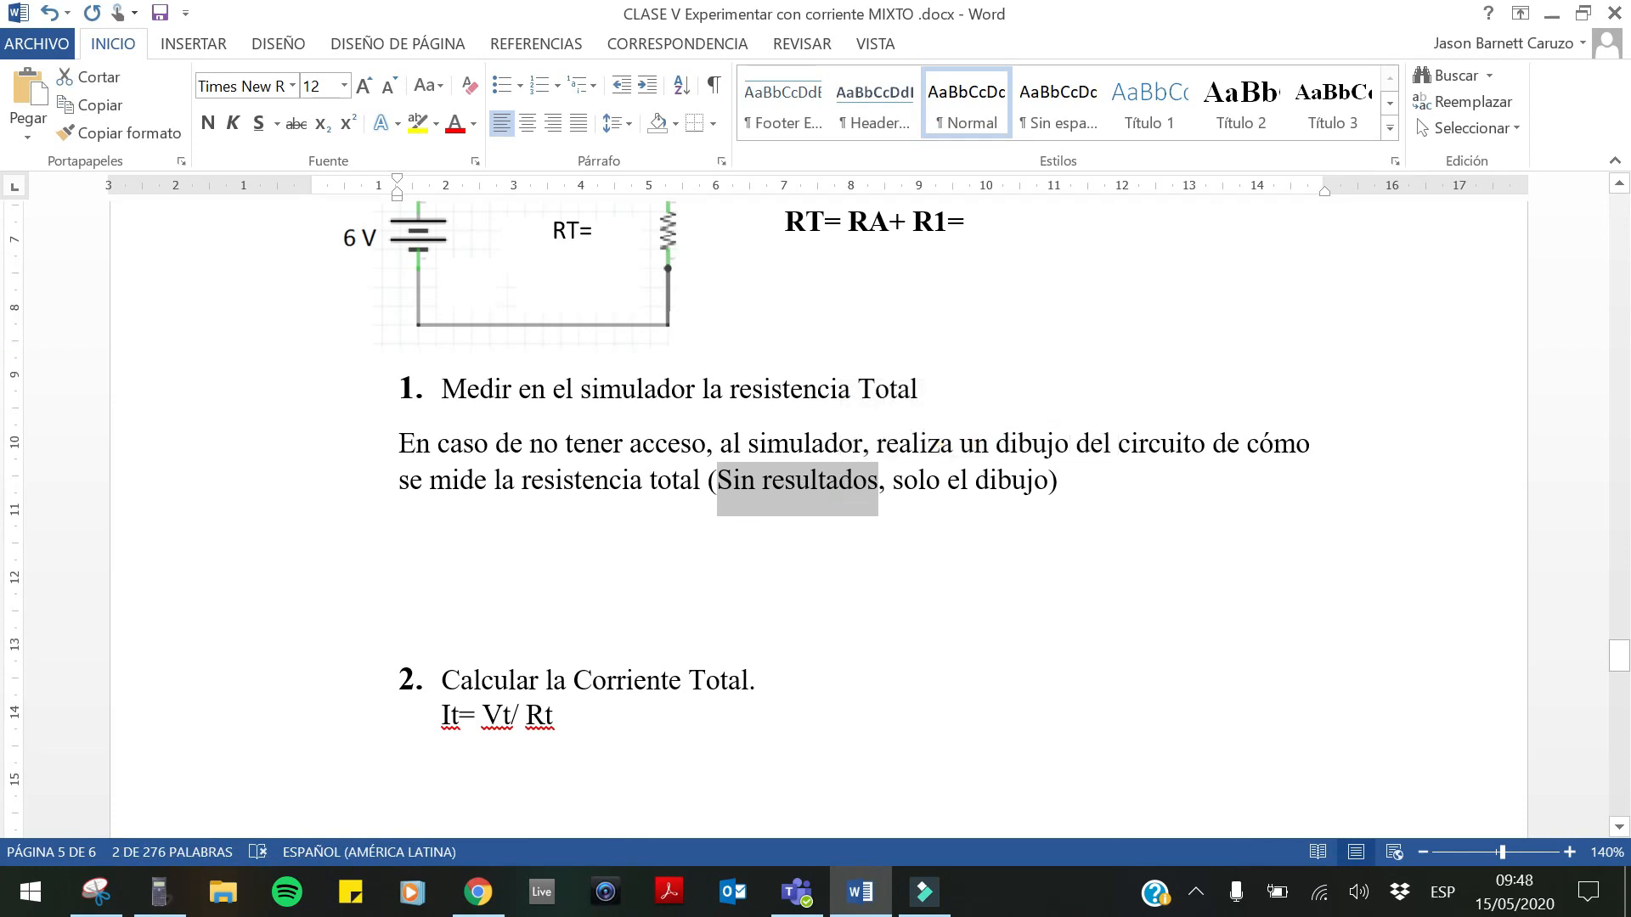
left_click_drag(399, 444, 1065, 491)
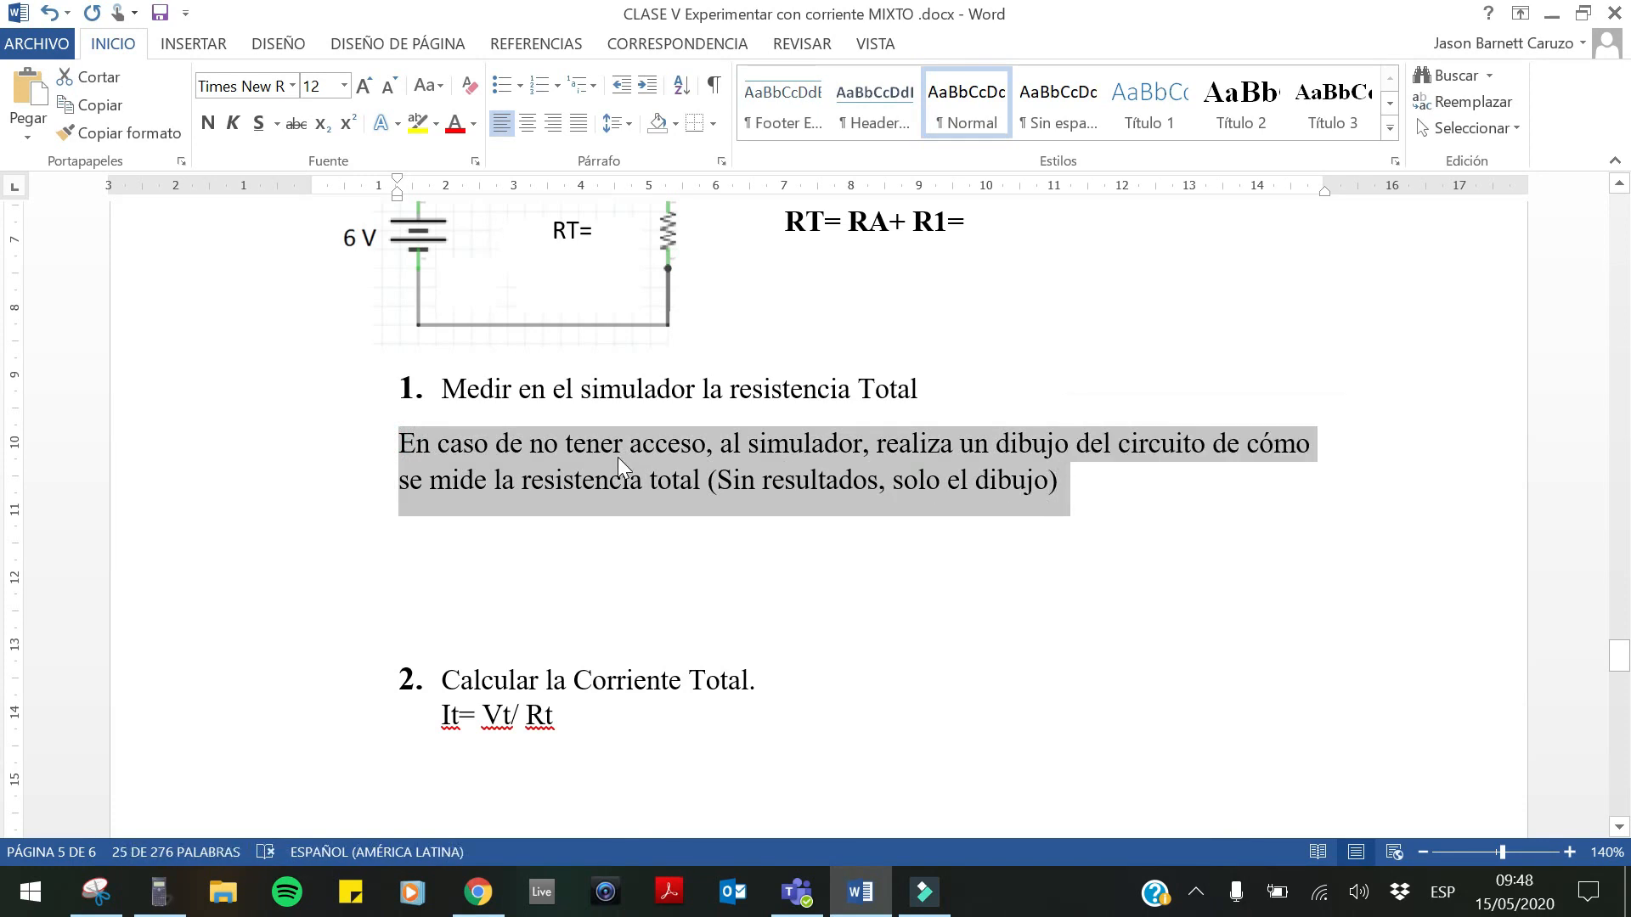
left_click(553, 389)
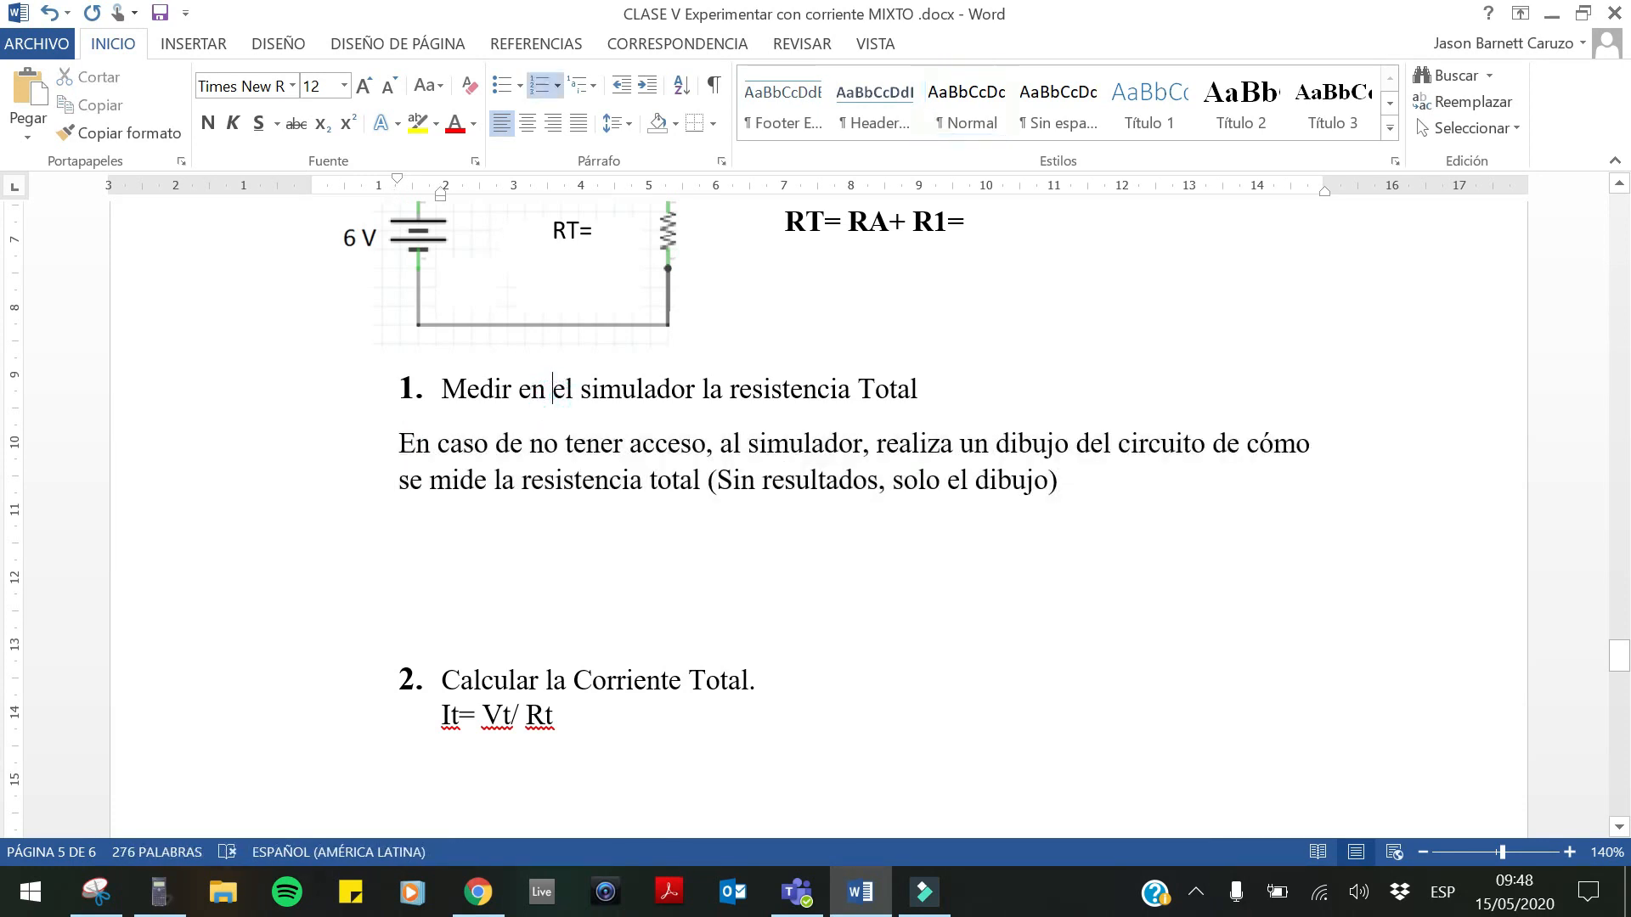
scroll(553, 389, "down", 8)
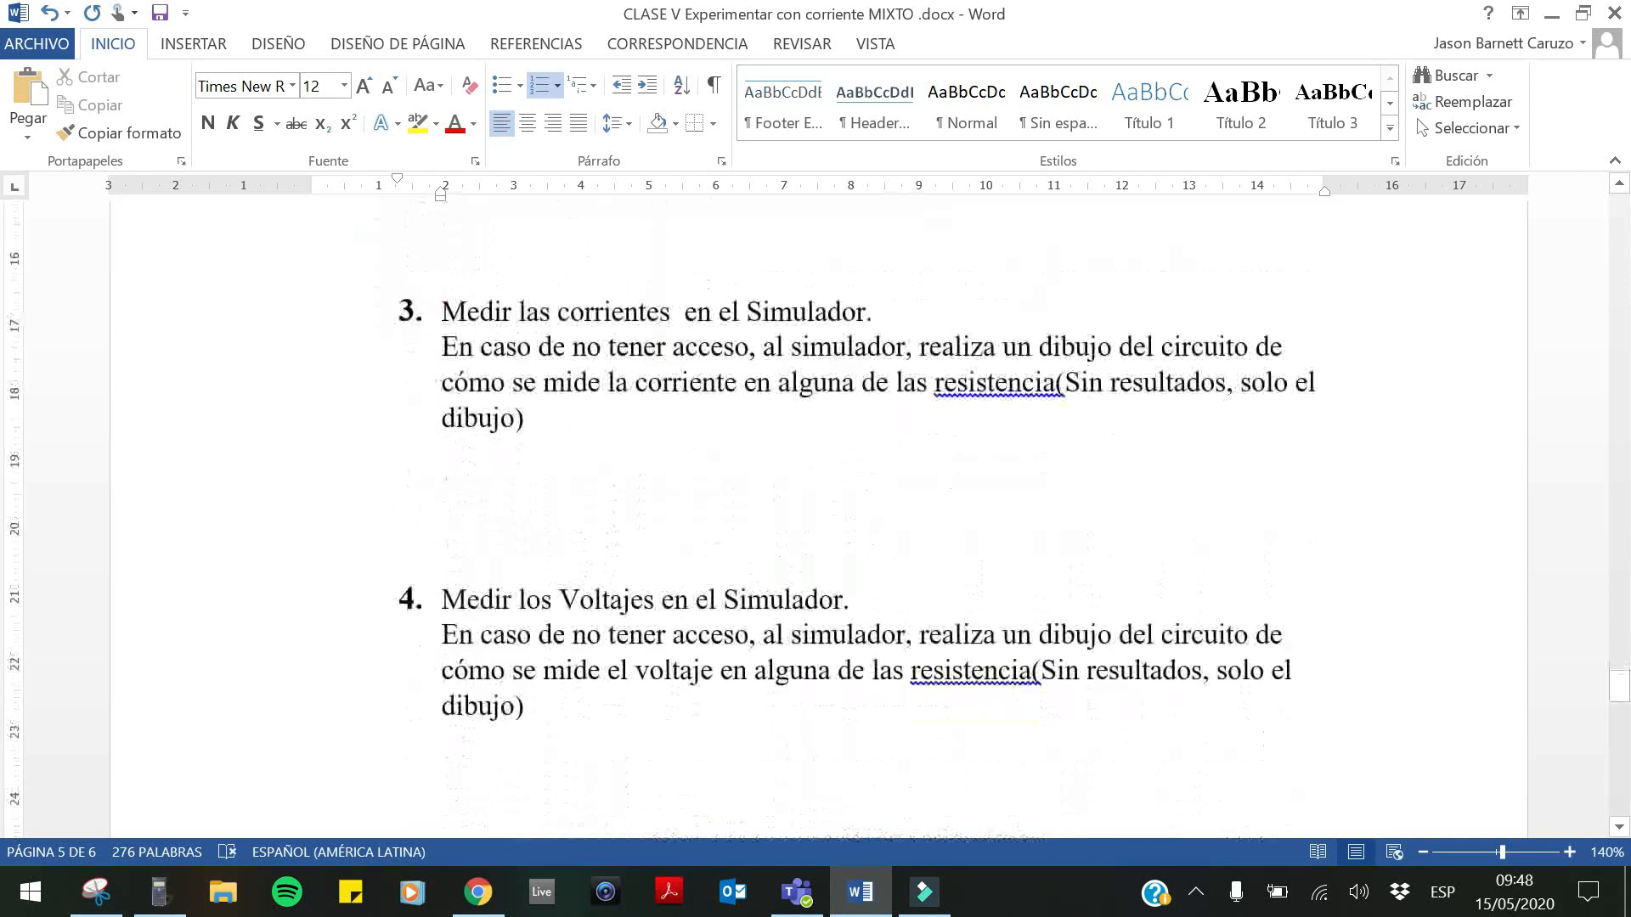
right_click(990, 390)
left_click(606, 446)
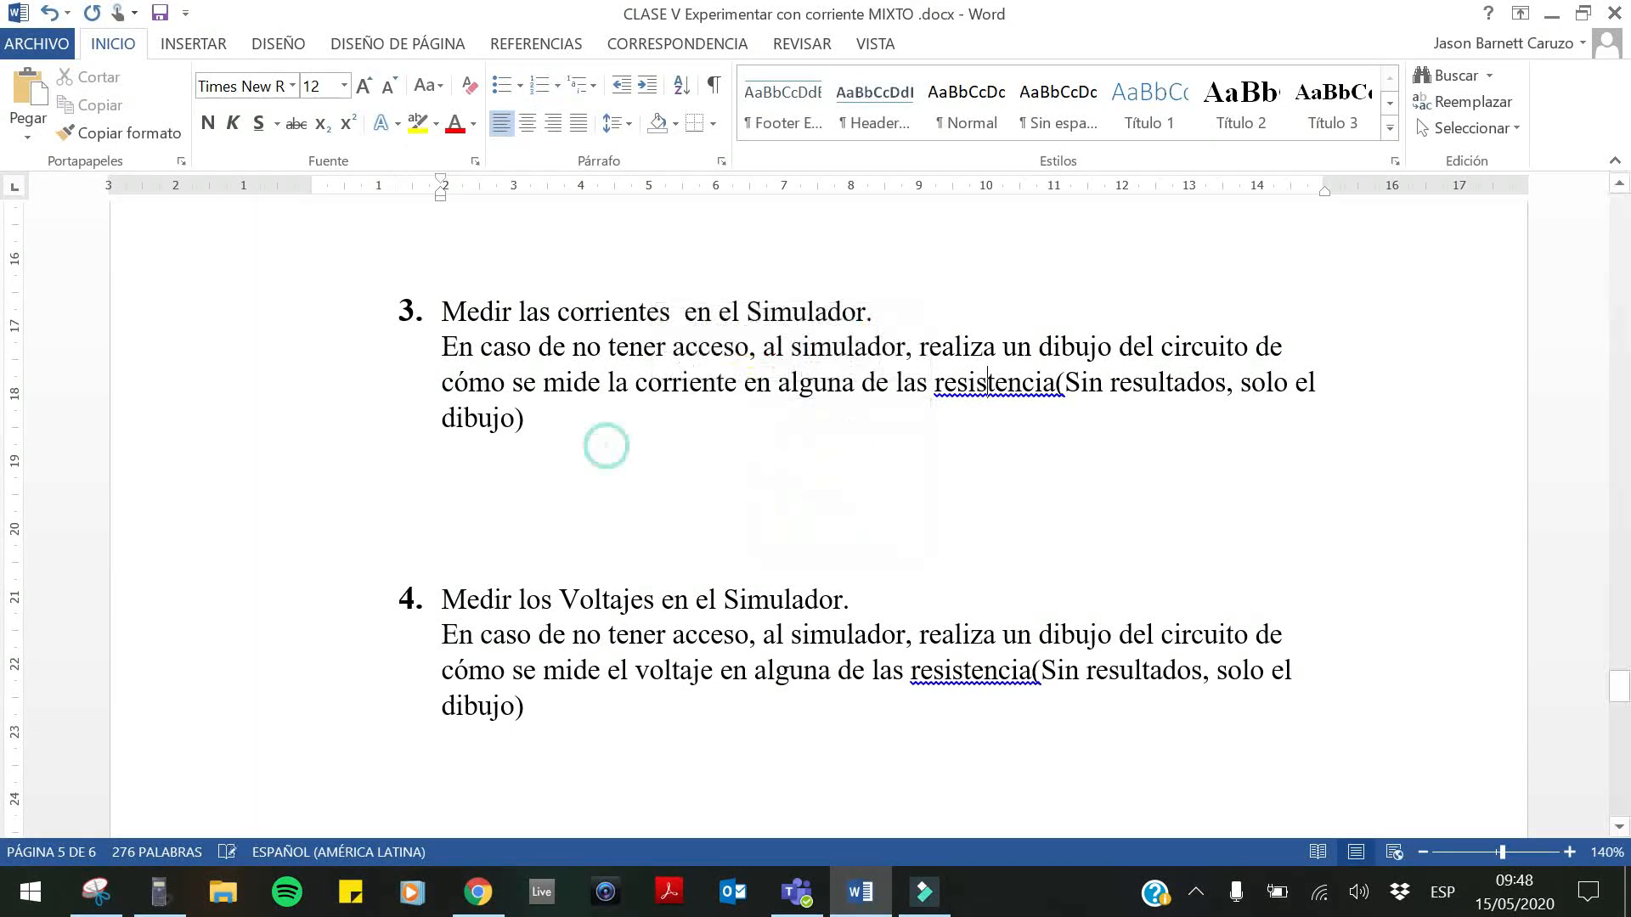
scroll(606, 445, "up", 6)
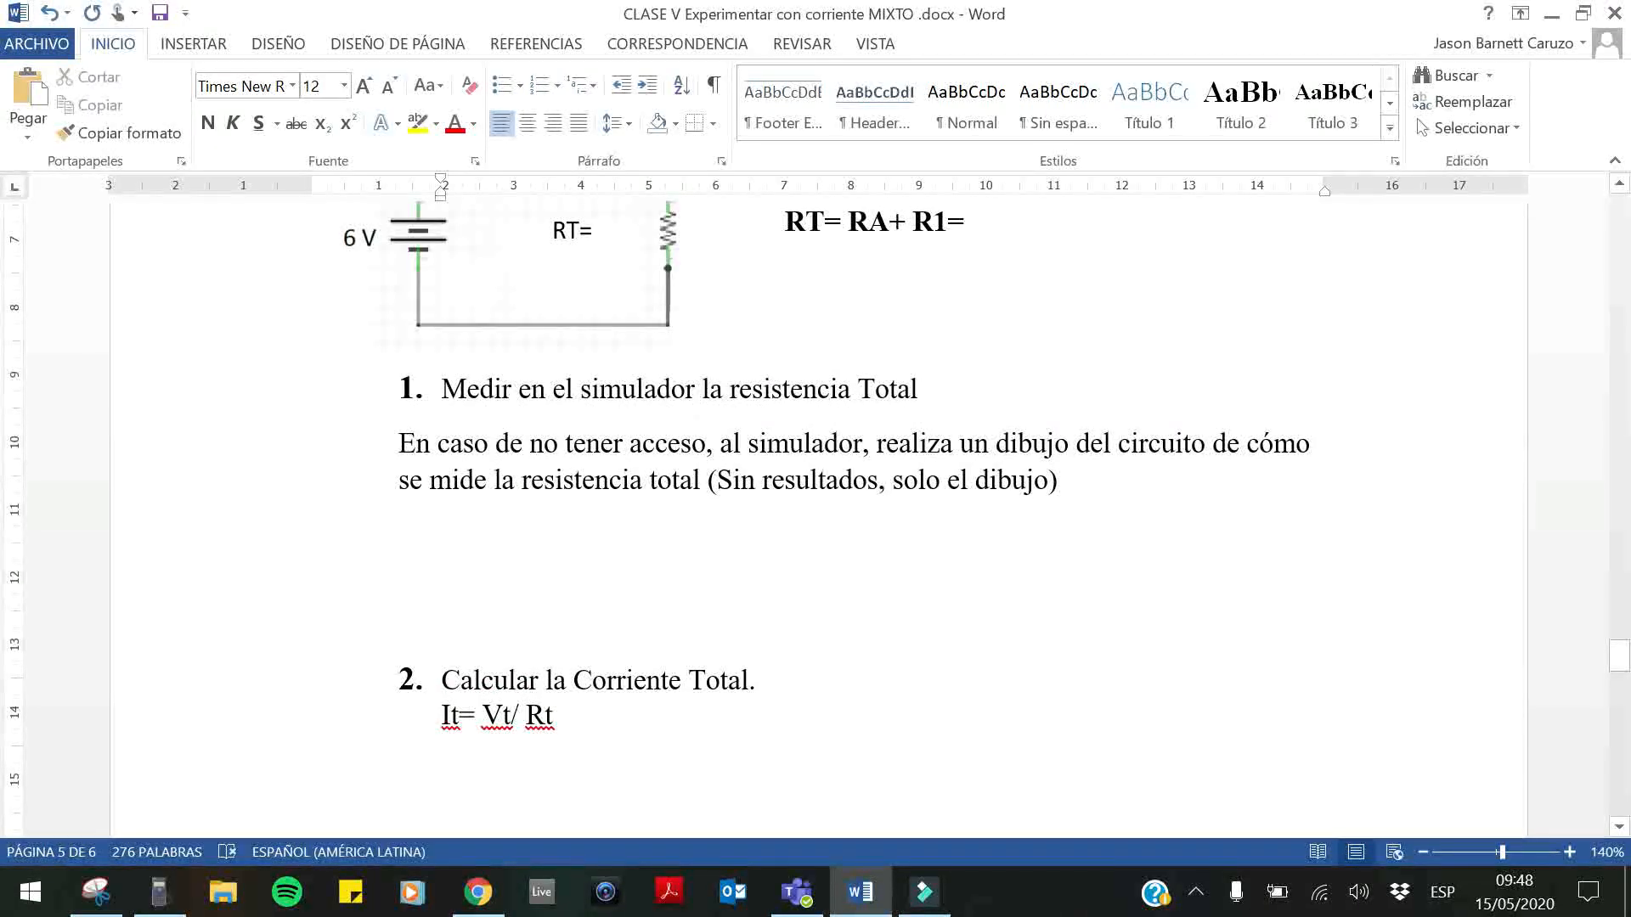